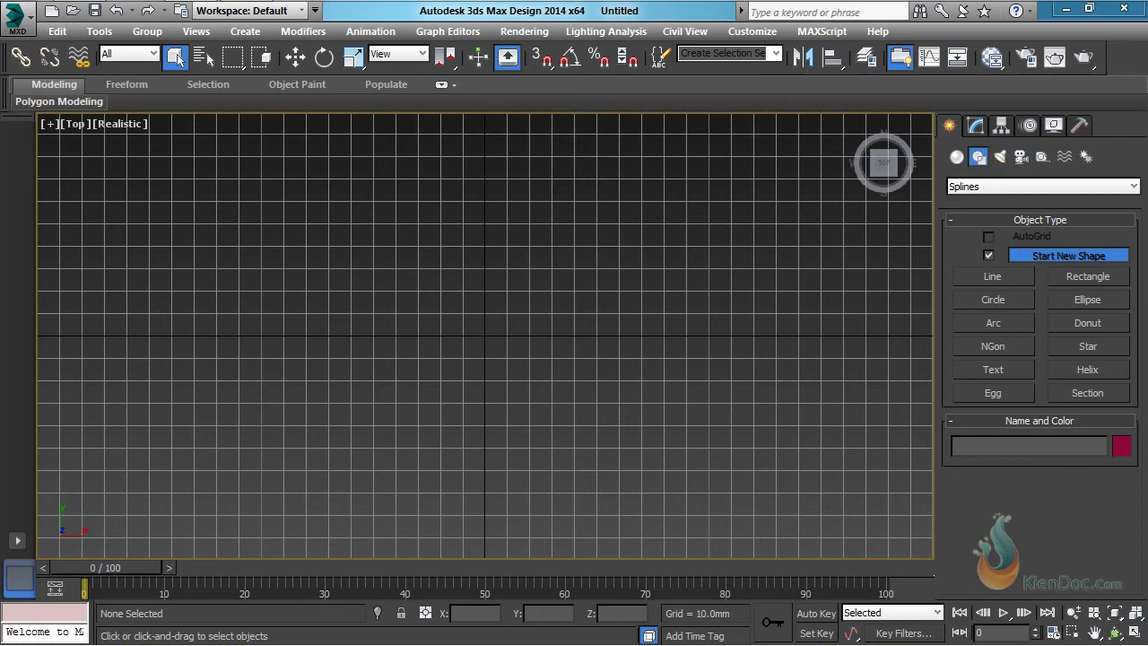
Hide the viewport grid and draw a straight vertical line segment in the Top view with the Line tool.
key(g)
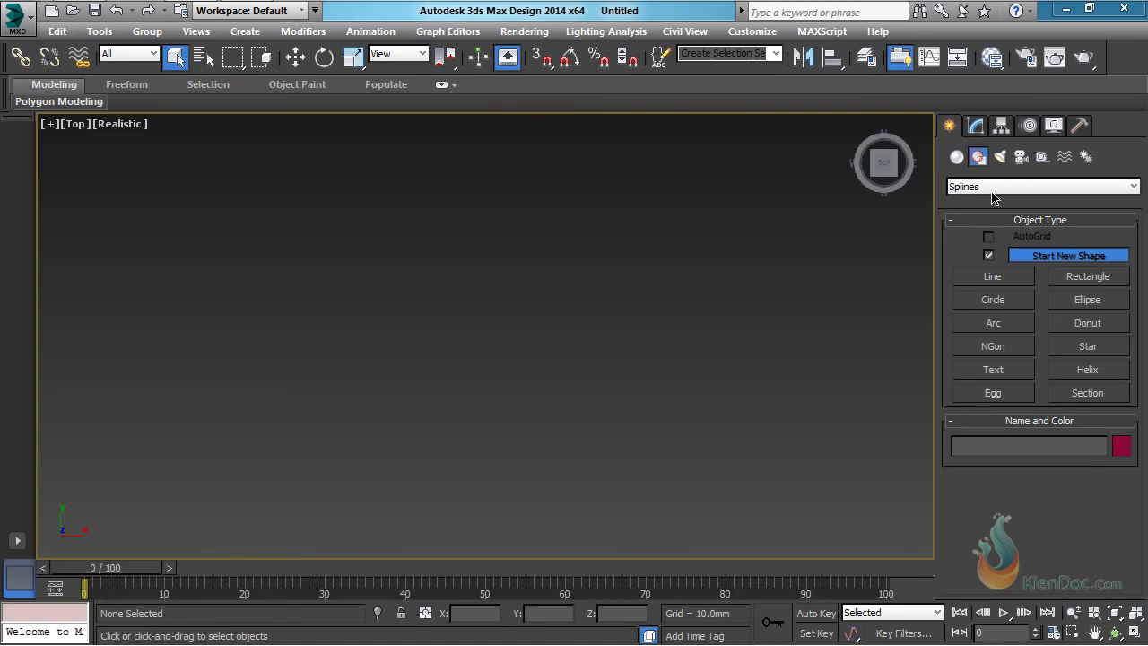
click(994, 278)
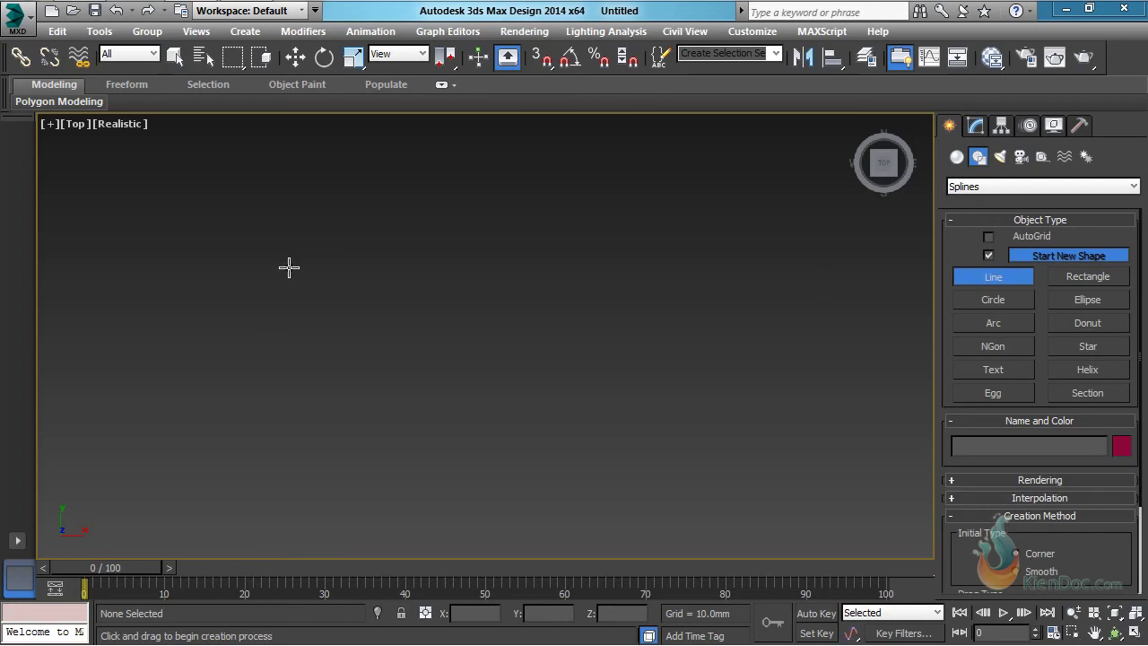
click(765, 195)
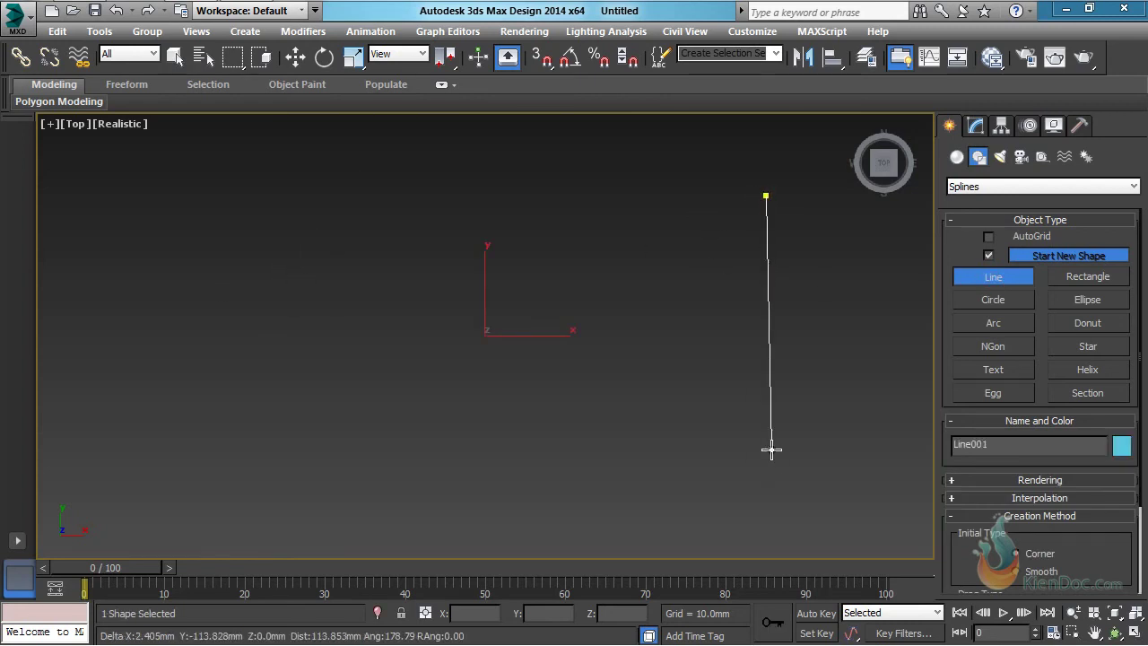
click(771, 450)
right_click(772, 449)
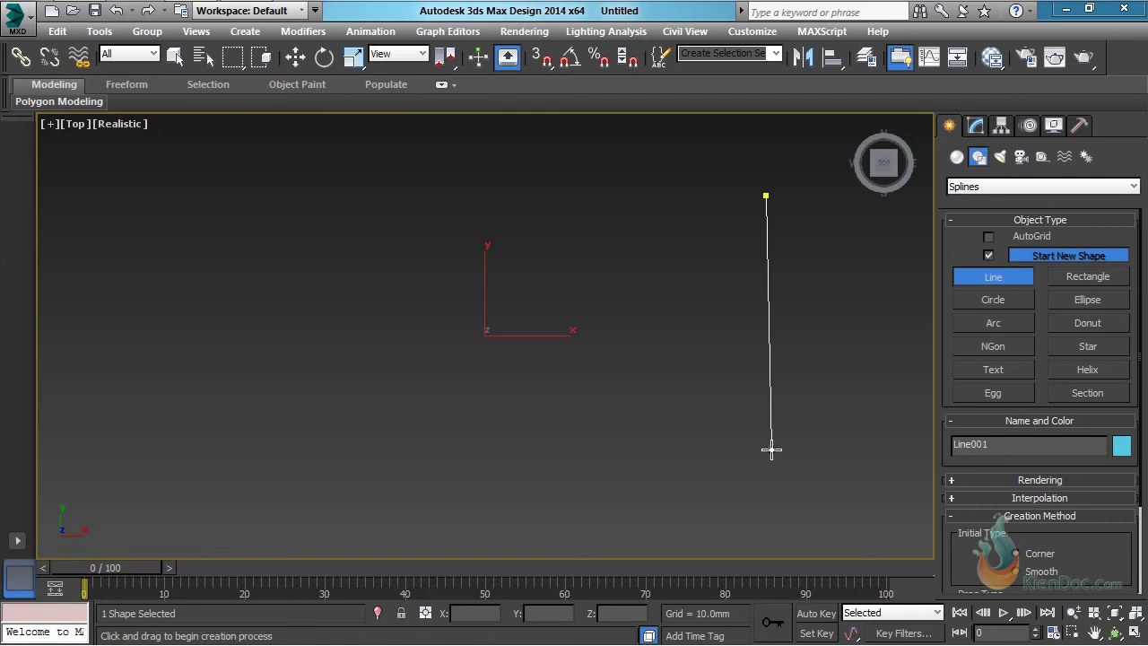
shift+click(767, 462)
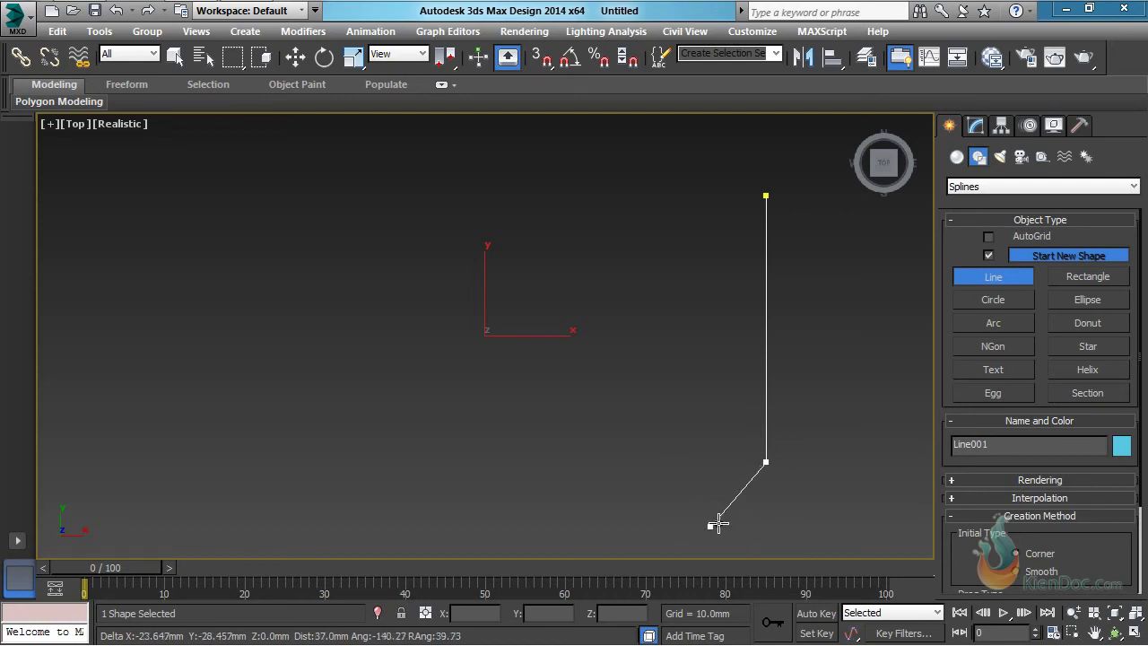
Extend the line beyond the vertical segment with four extra vertices, and remove these vertices again.
click(710, 509)
click(569, 451)
click(651, 352)
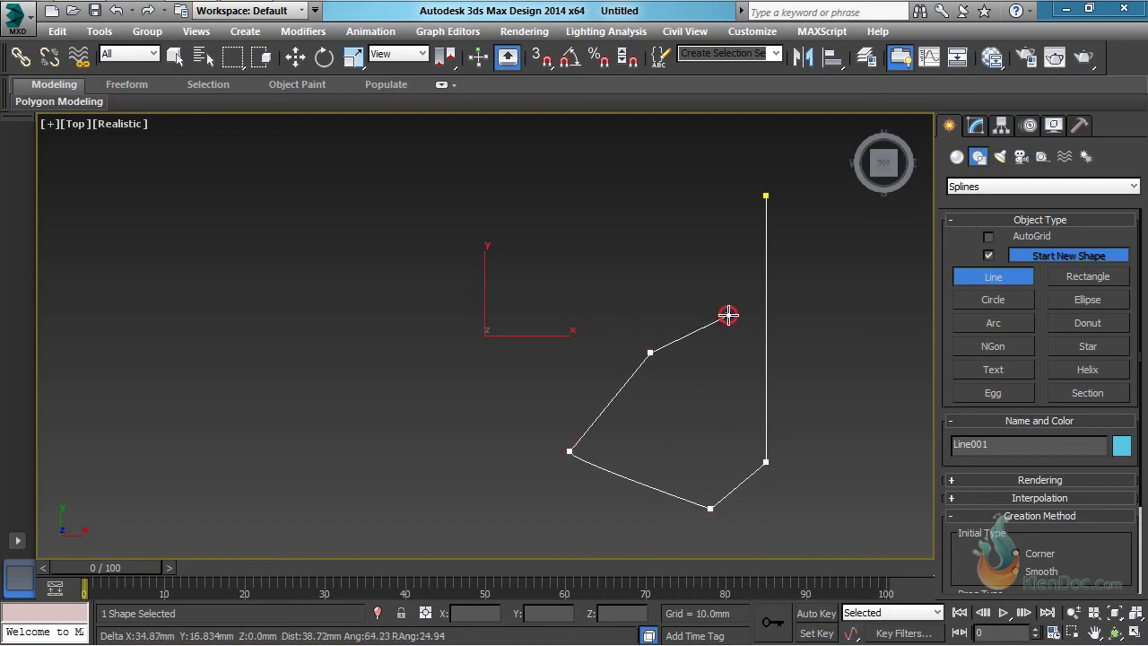
click(728, 315)
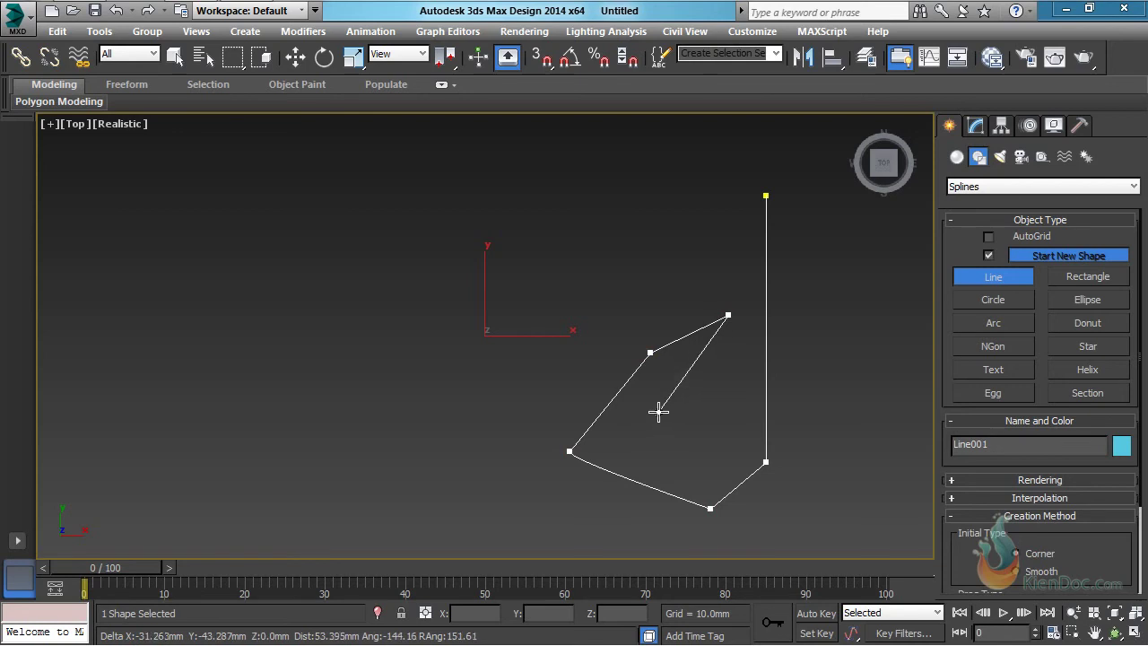
key(BackSpace)
key(BackSpace)
key(BackSpace)
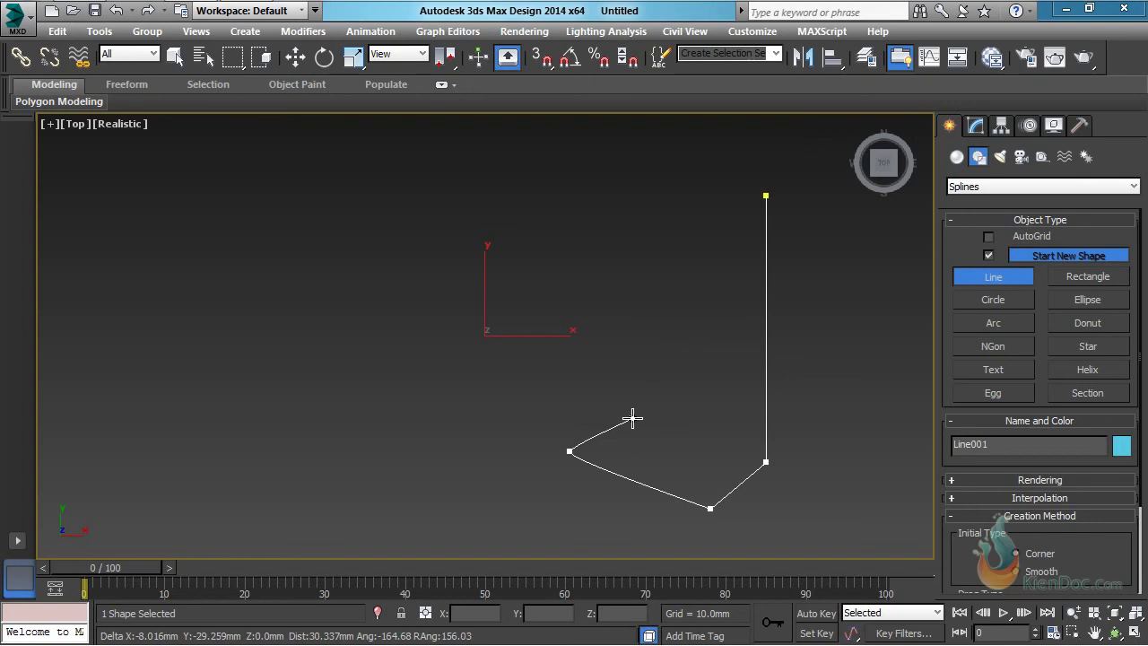
key(BackSpace)
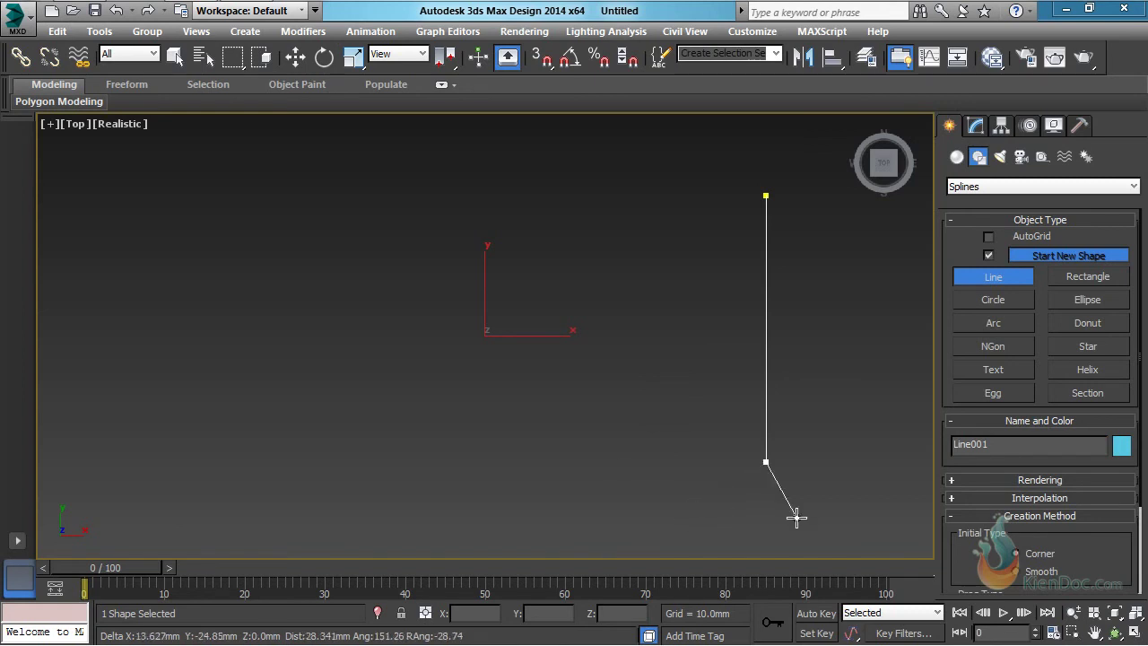
Finish the line as a single vertical segment and leave the Line tool.
click(853, 415)
right_click(853, 416)
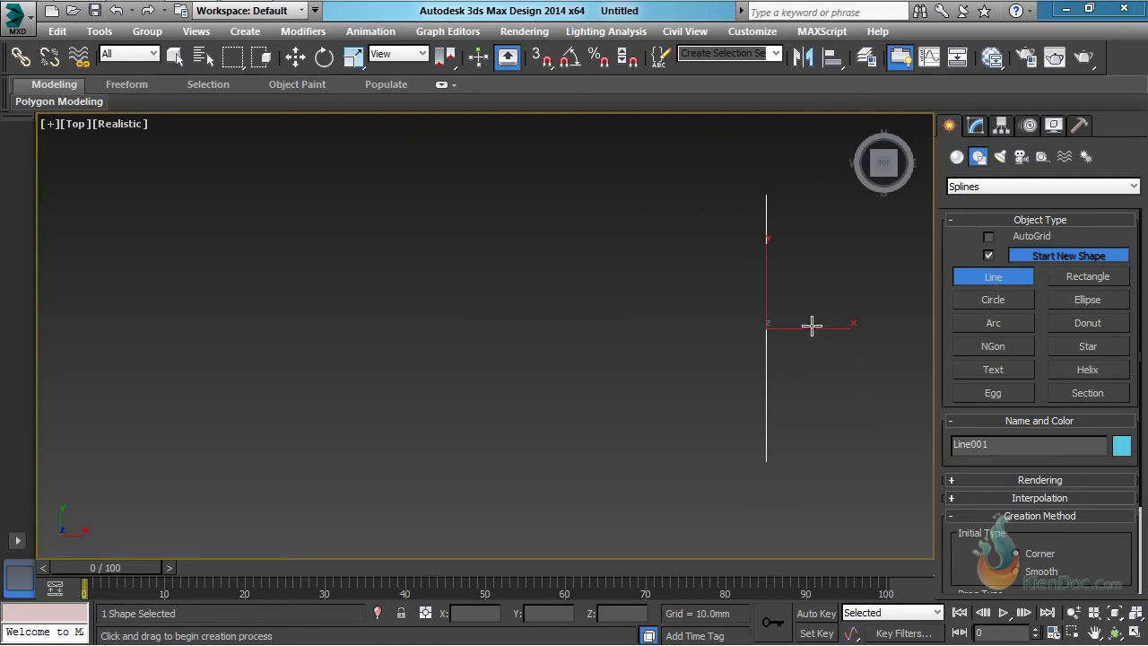
right_click(827, 330)
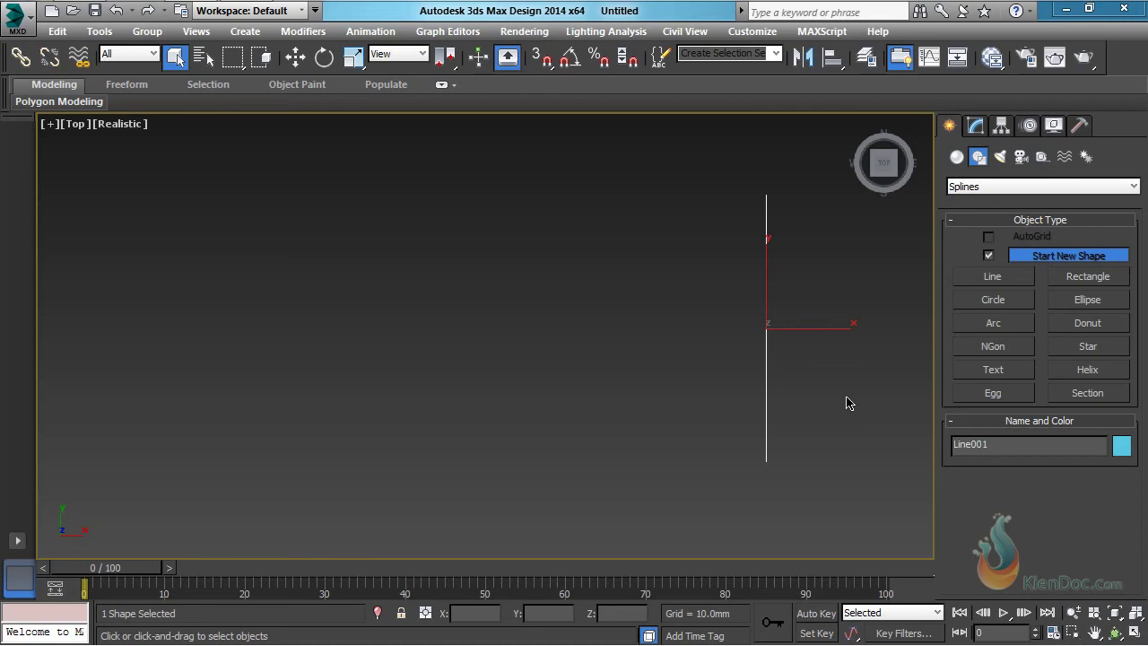
Draw a circle with a radius of about 46 mm to the left of the vertical line.
middle_drag(830, 392, 832, 401)
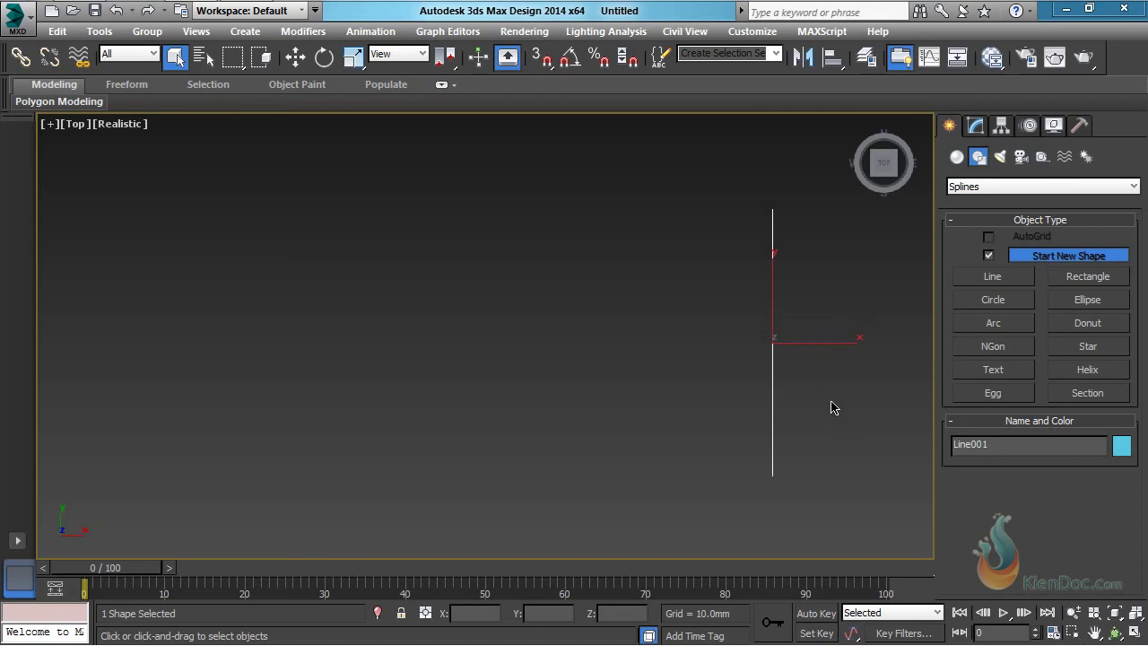
click(1000, 306)
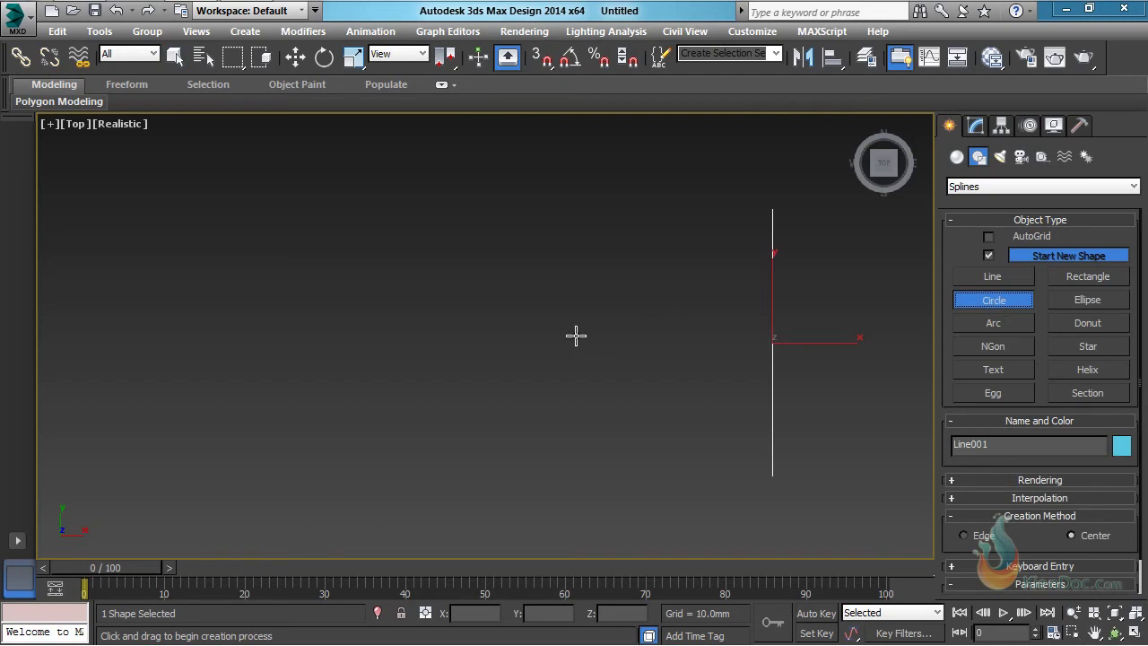
drag(575, 335, 589, 239)
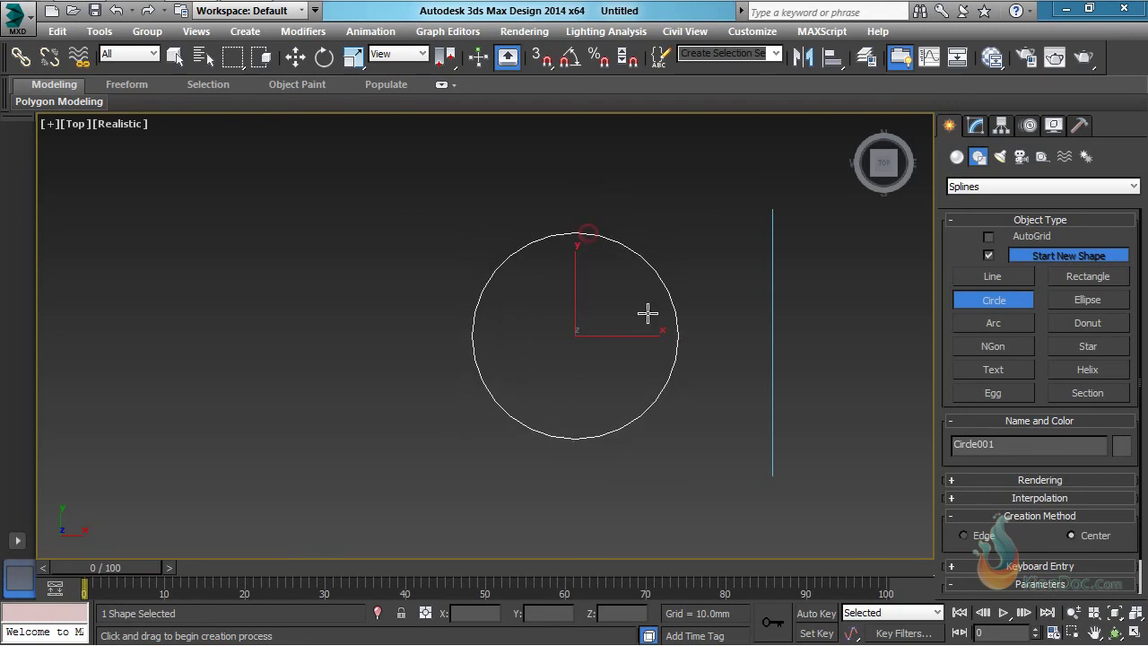
Draw an arc above the circle and a six-sided NGon with a radius of about 66 mm around the circle.
click(994, 323)
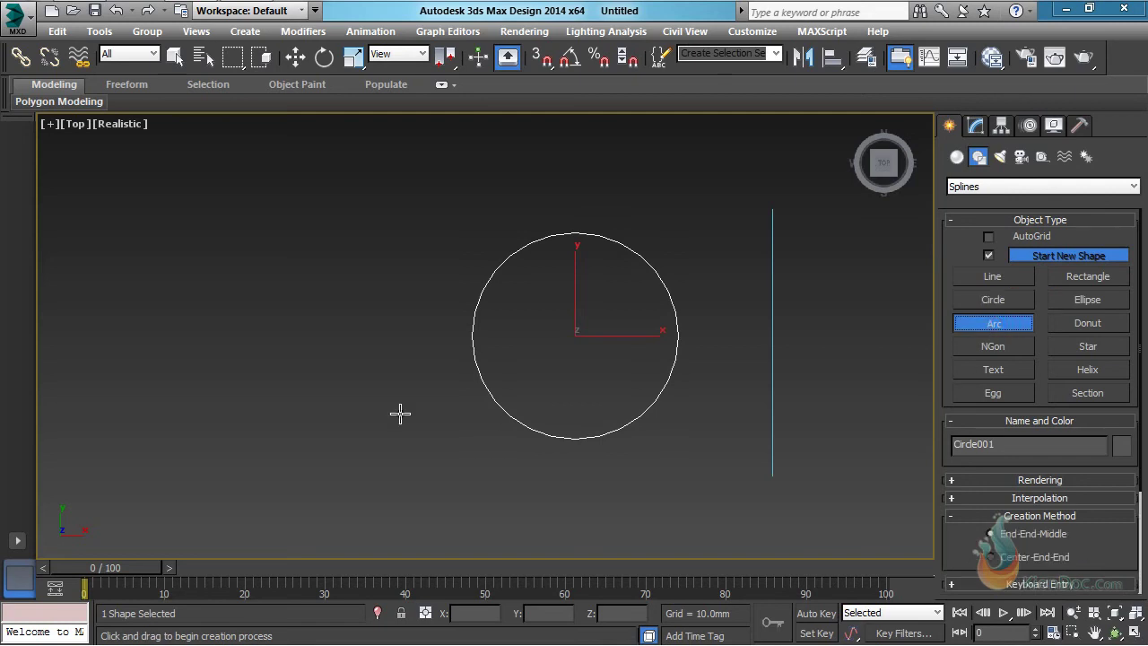
drag(446, 189, 689, 190)
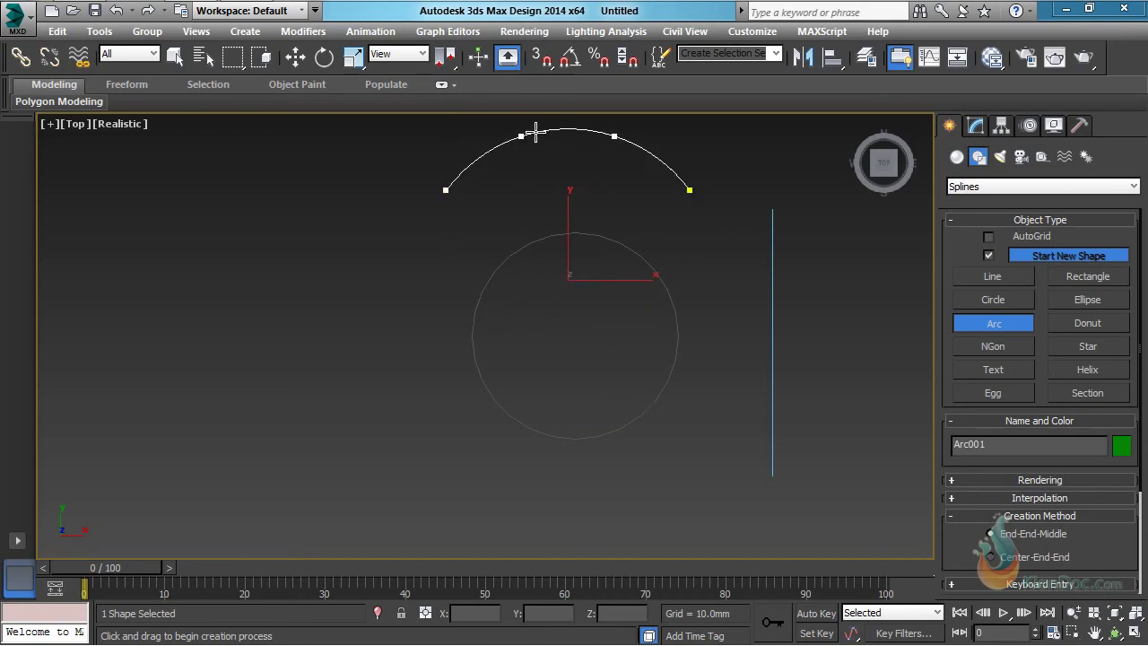
click(538, 130)
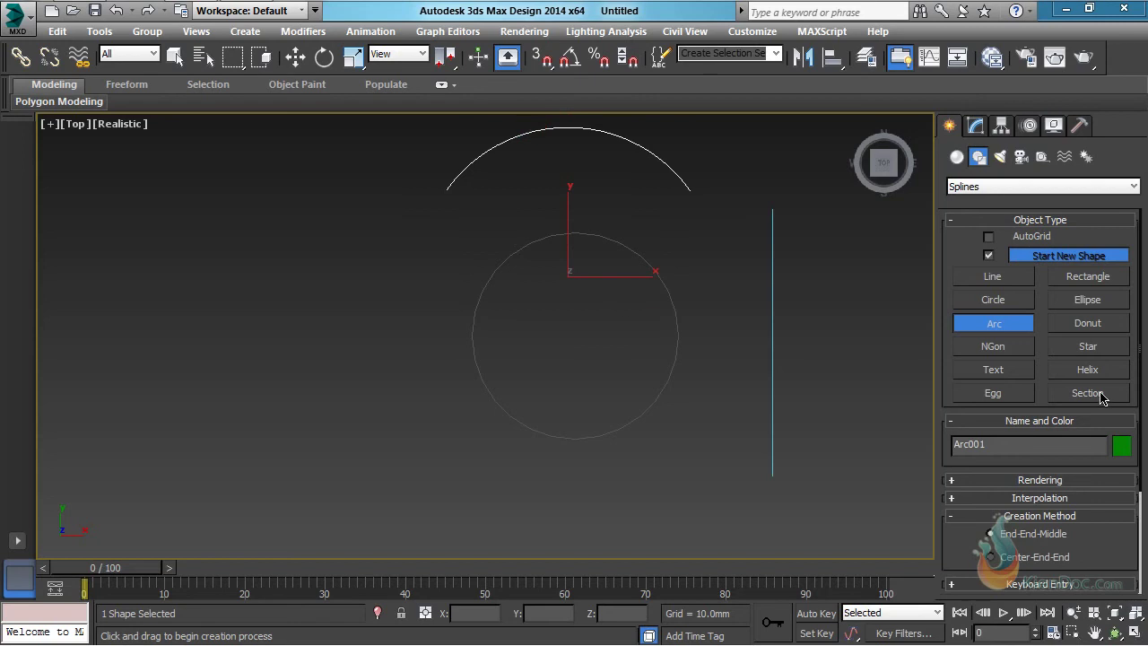
click(994, 346)
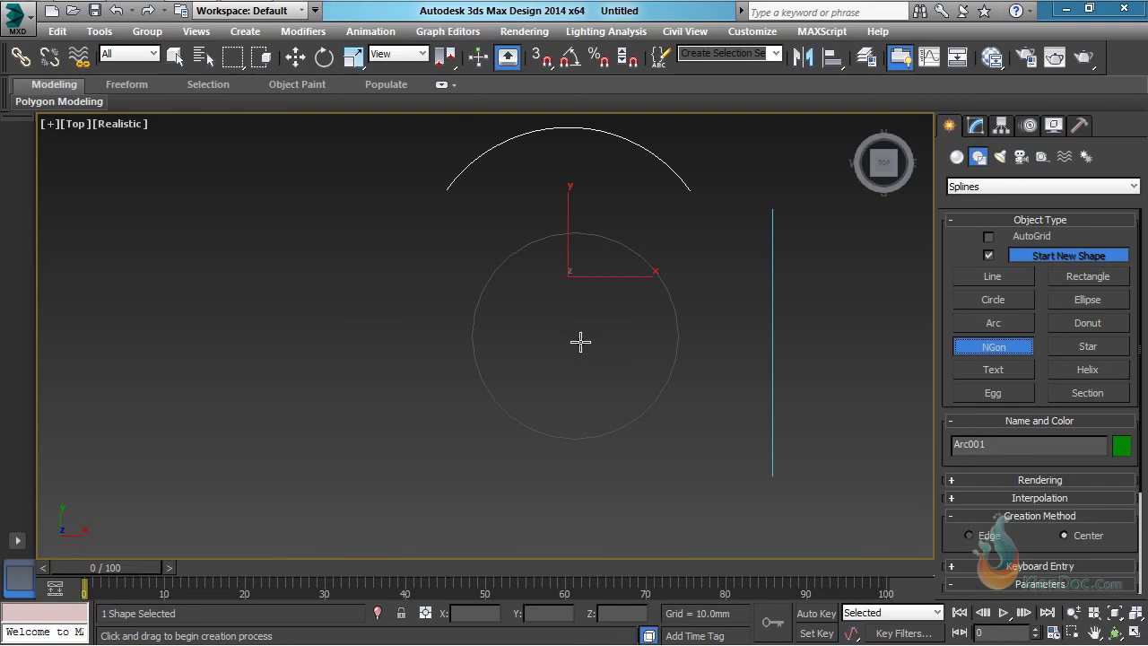
drag(573, 341, 701, 267)
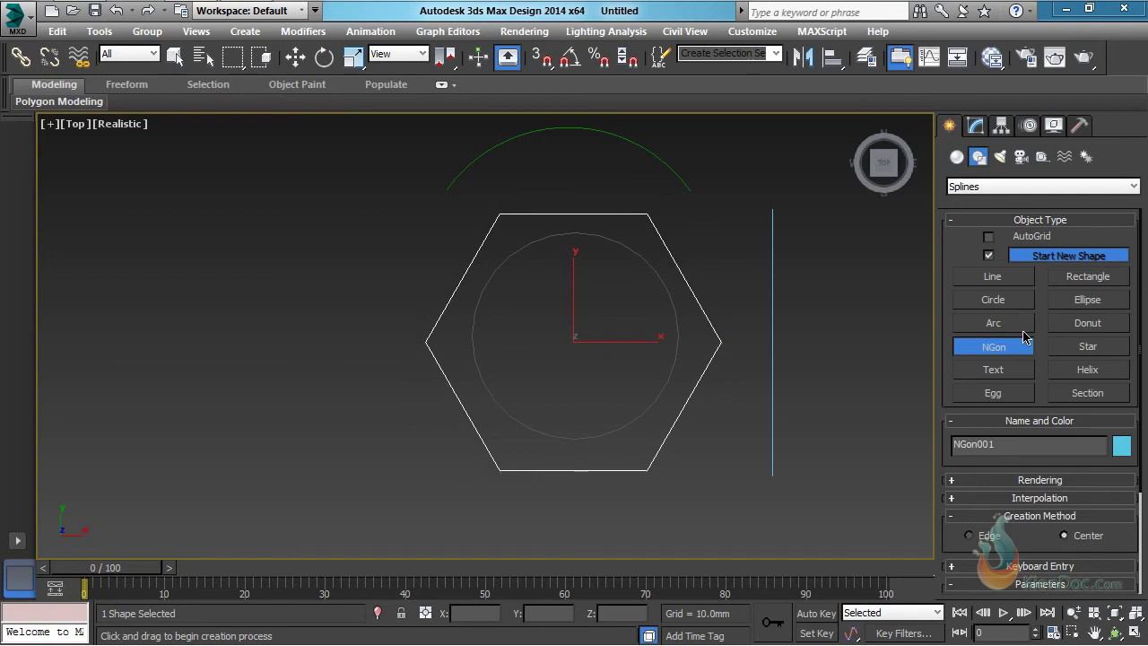
Place a text shape reading "Dungia" to the left of the arc and set its size to 32 mm.
drag(941, 398, 942, 296)
click(981, 275)
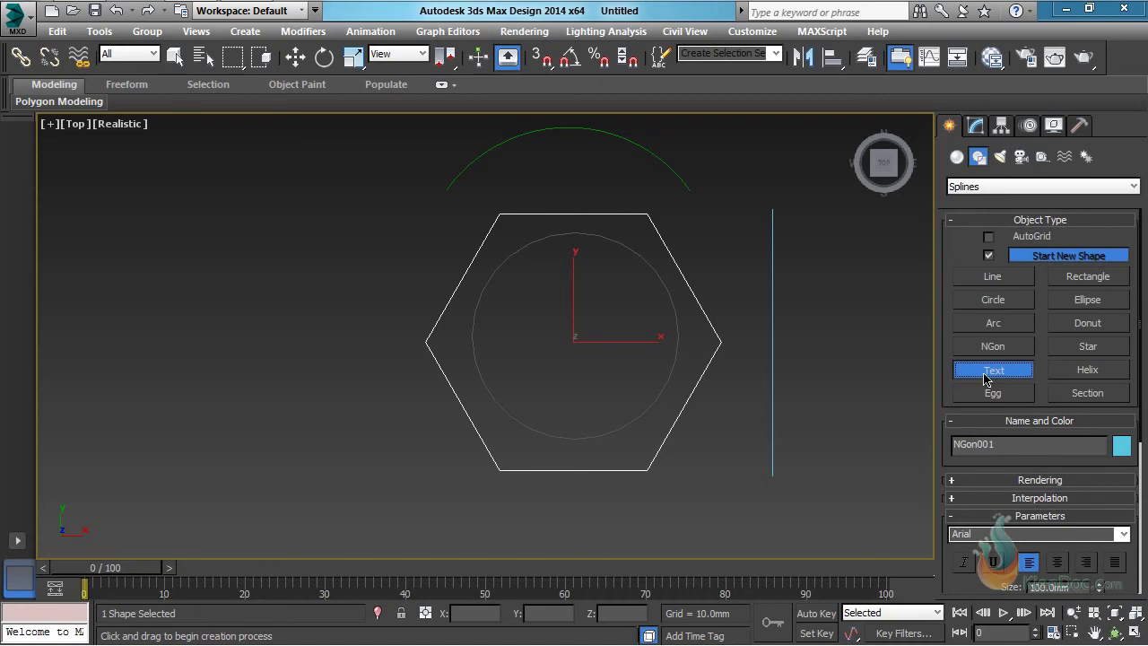
scroll(942, 368, down, 5)
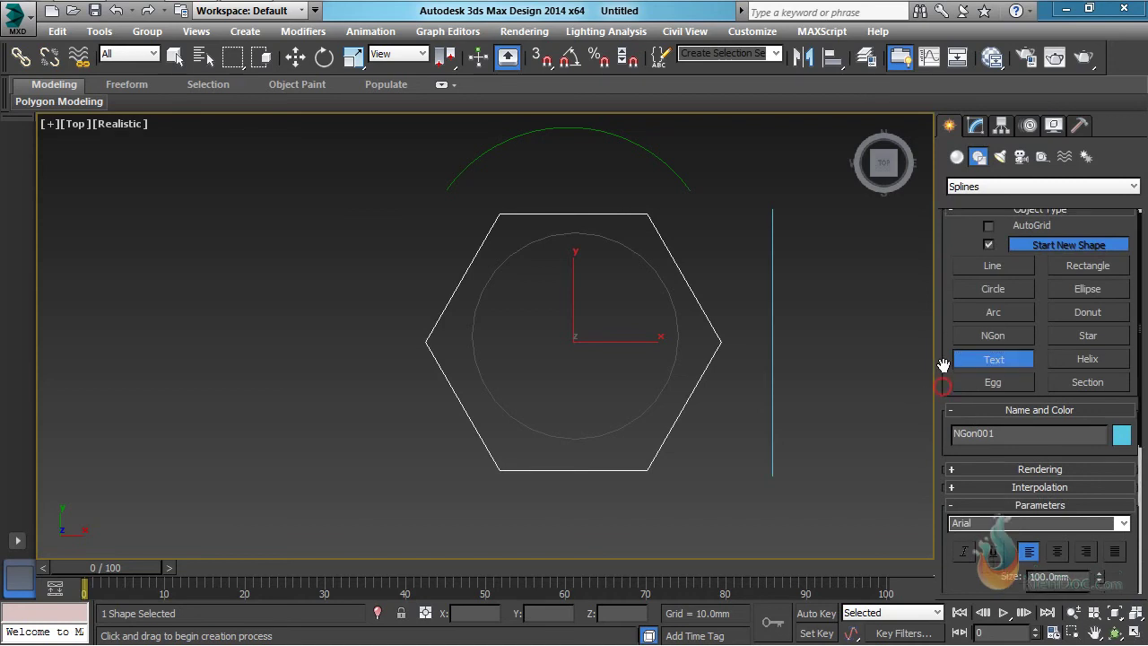
drag(958, 429, 958, 367)
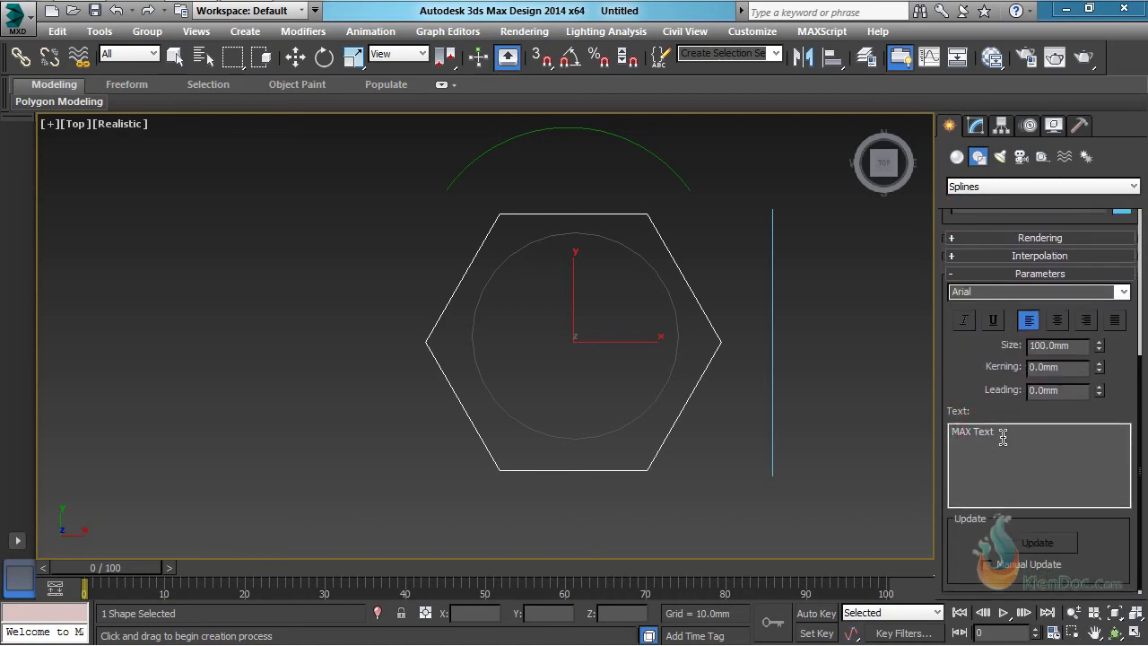
drag(1014, 437, 937, 436)
text(Dungia)
click(207, 210)
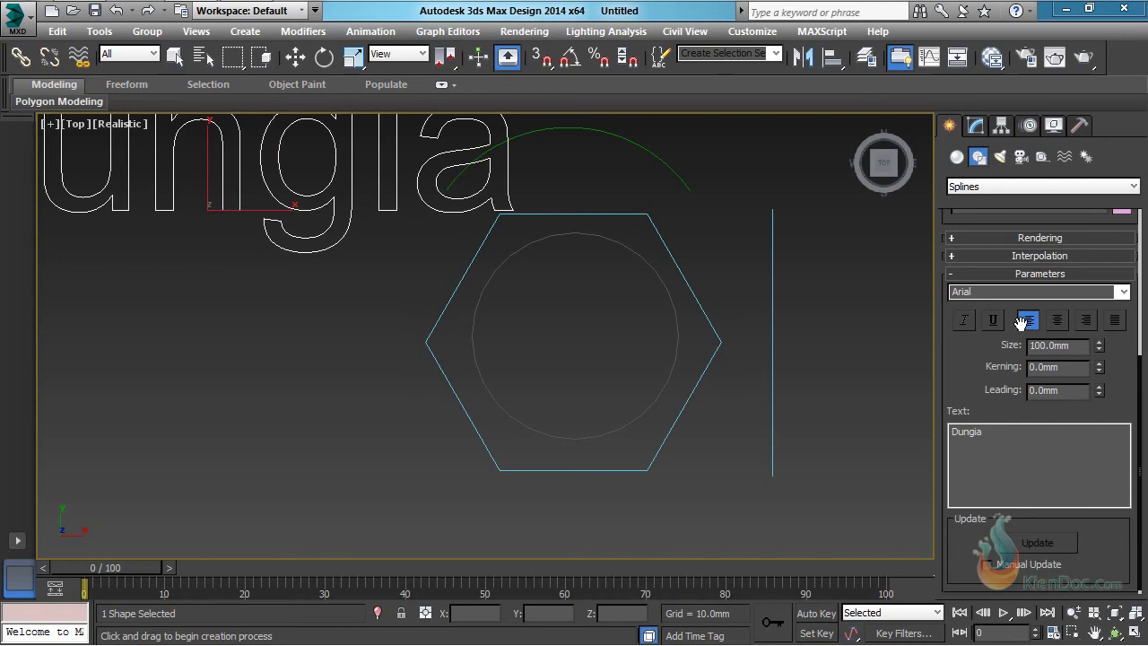
drag(1099, 352, 1118, 409)
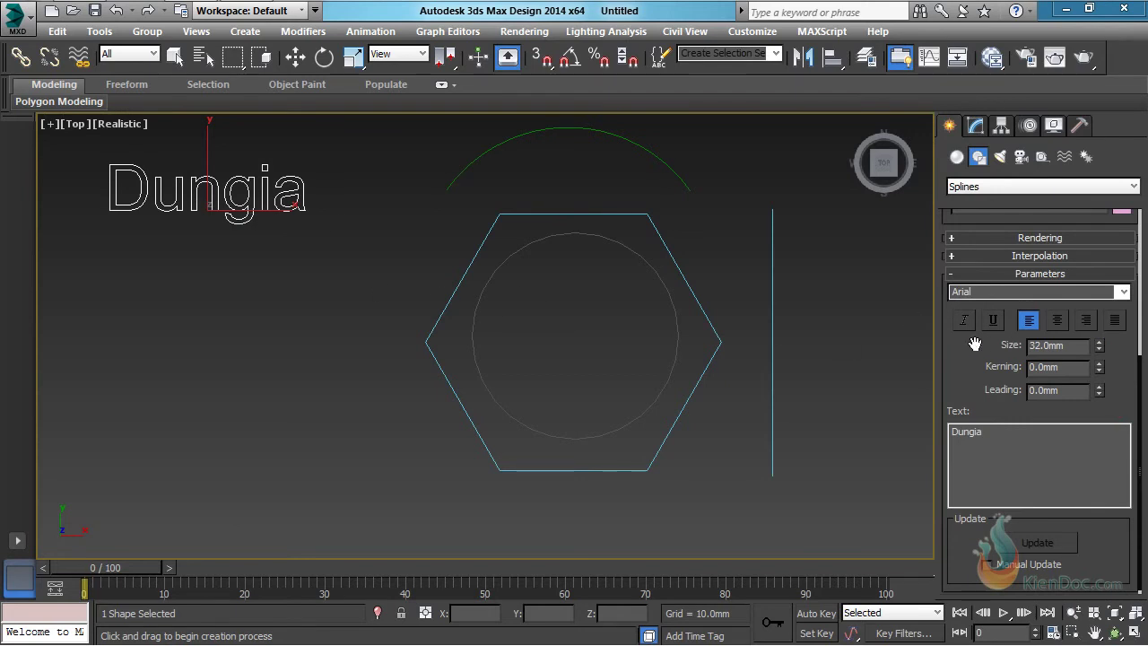
Draw a double-outlined egg shape about 127 mm long and 84 mm wide below the text.
drag(975, 344, 978, 530)
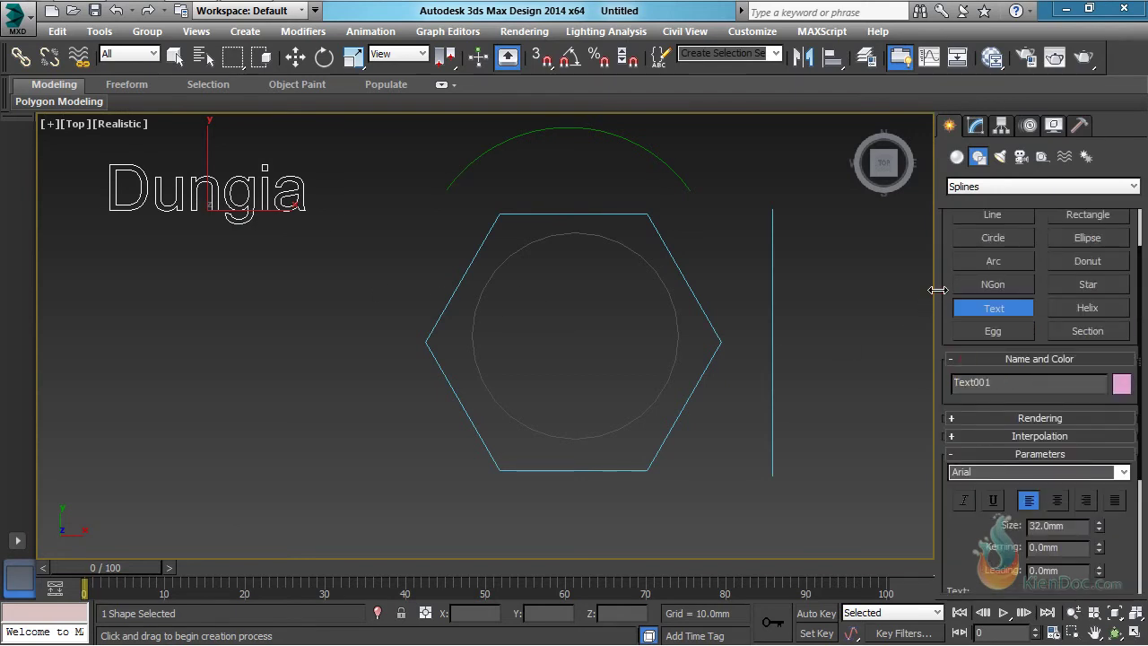
click(993, 332)
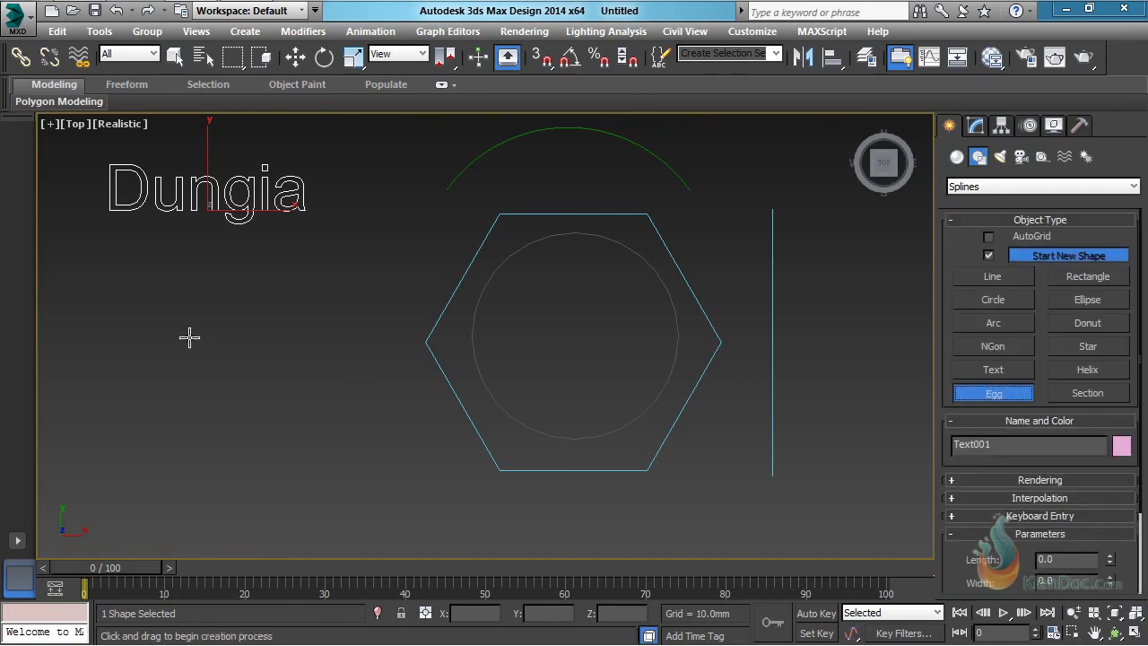
drag(200, 341, 361, 344)
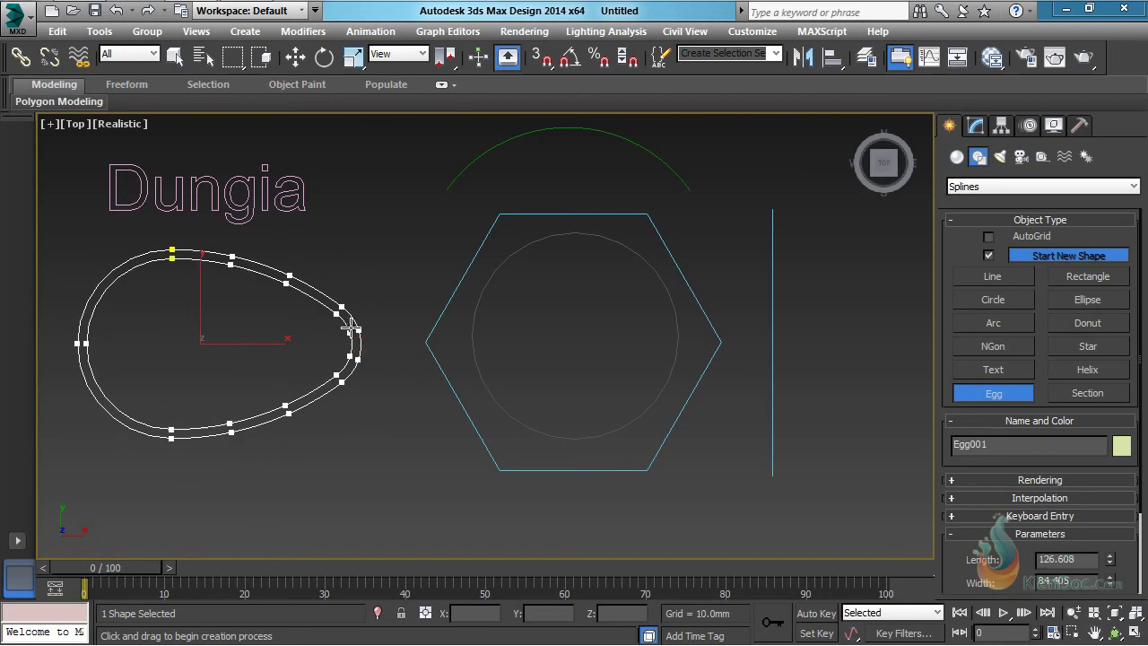
click(350, 328)
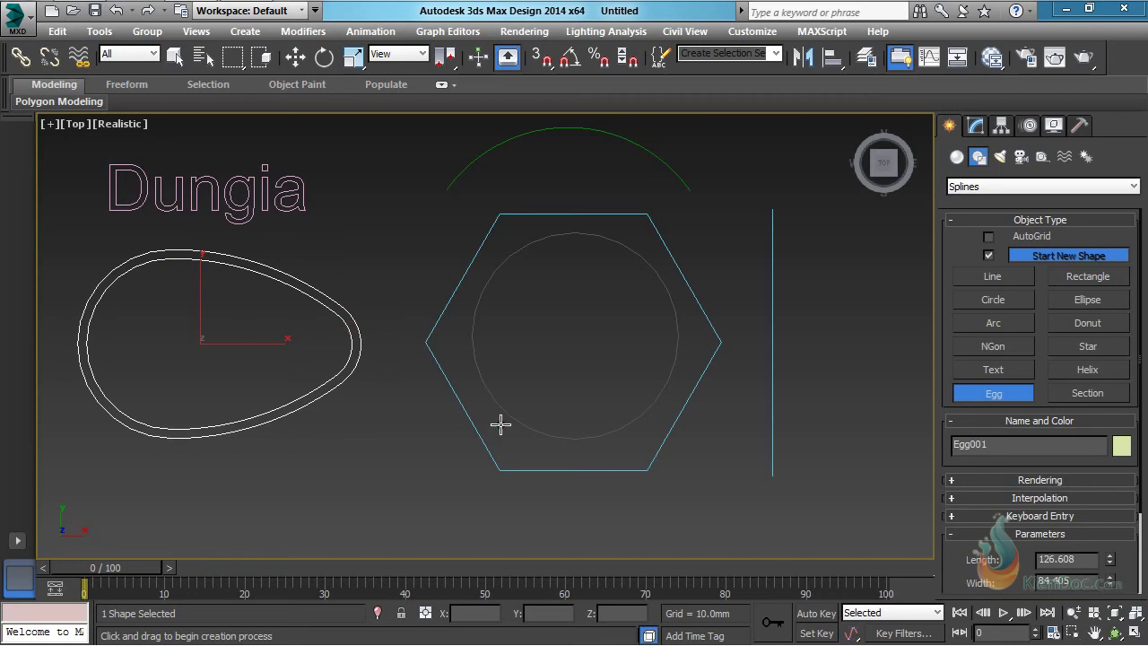
right_click(609, 359)
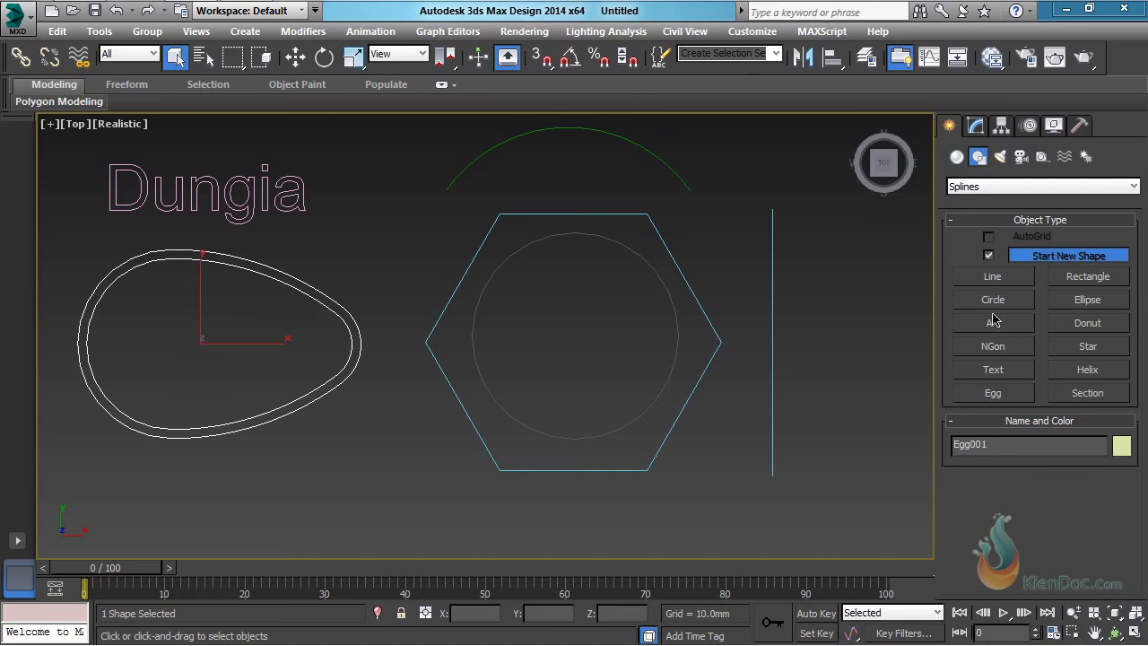
Compare the editable parameters of the circle and the surrounding NGon.
key(shift+z)
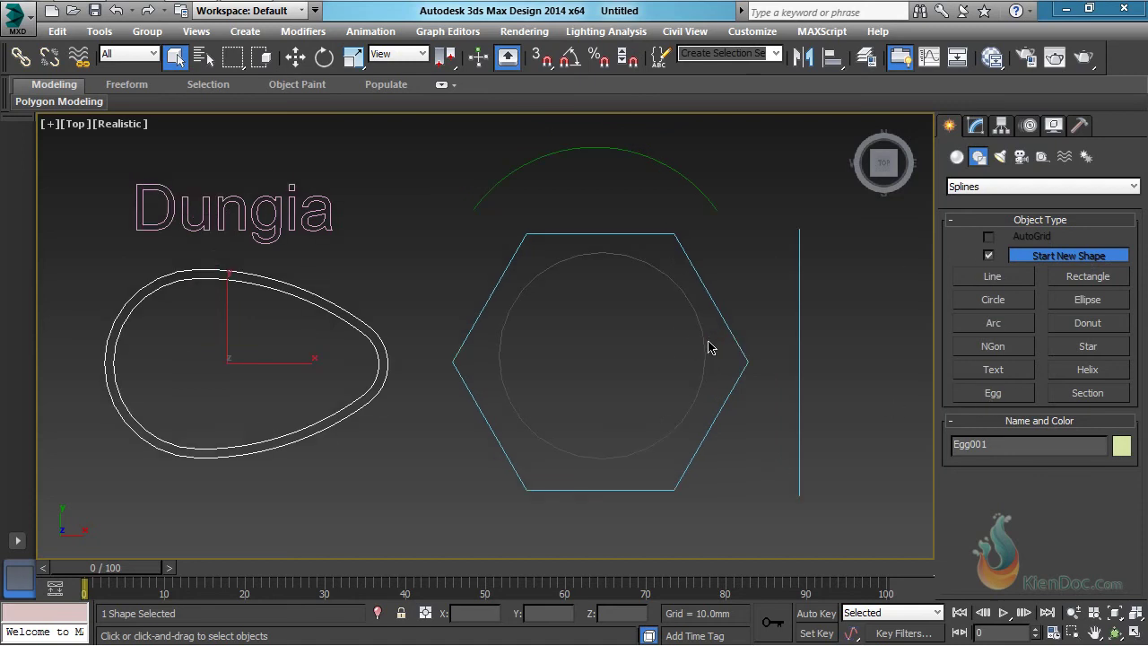
click(701, 335)
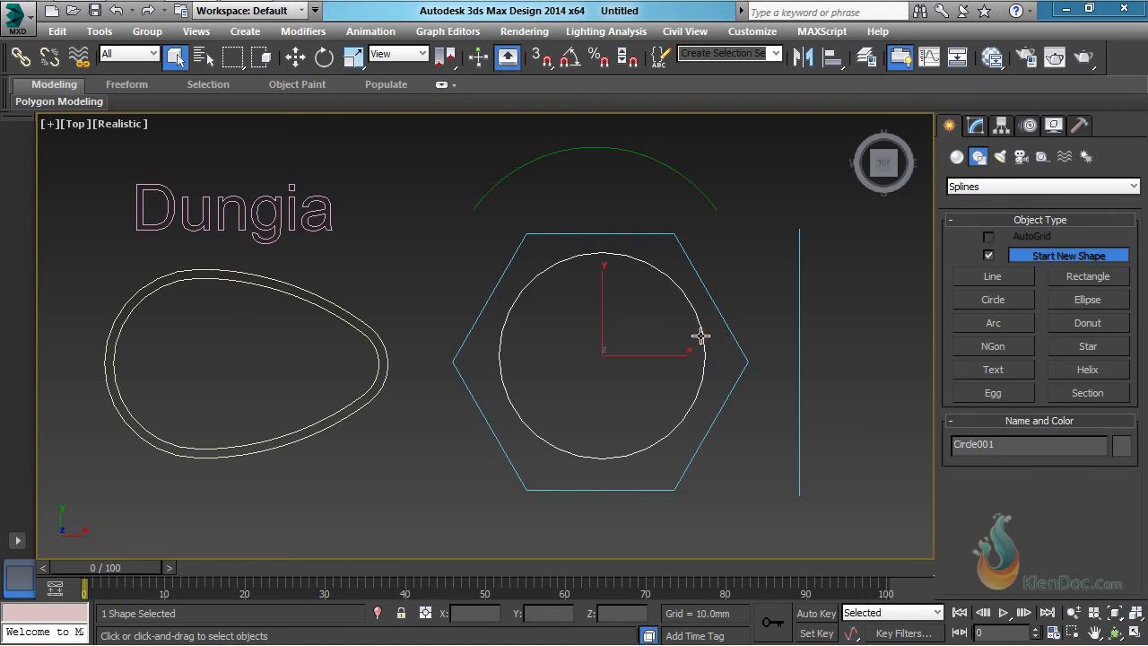
click(978, 127)
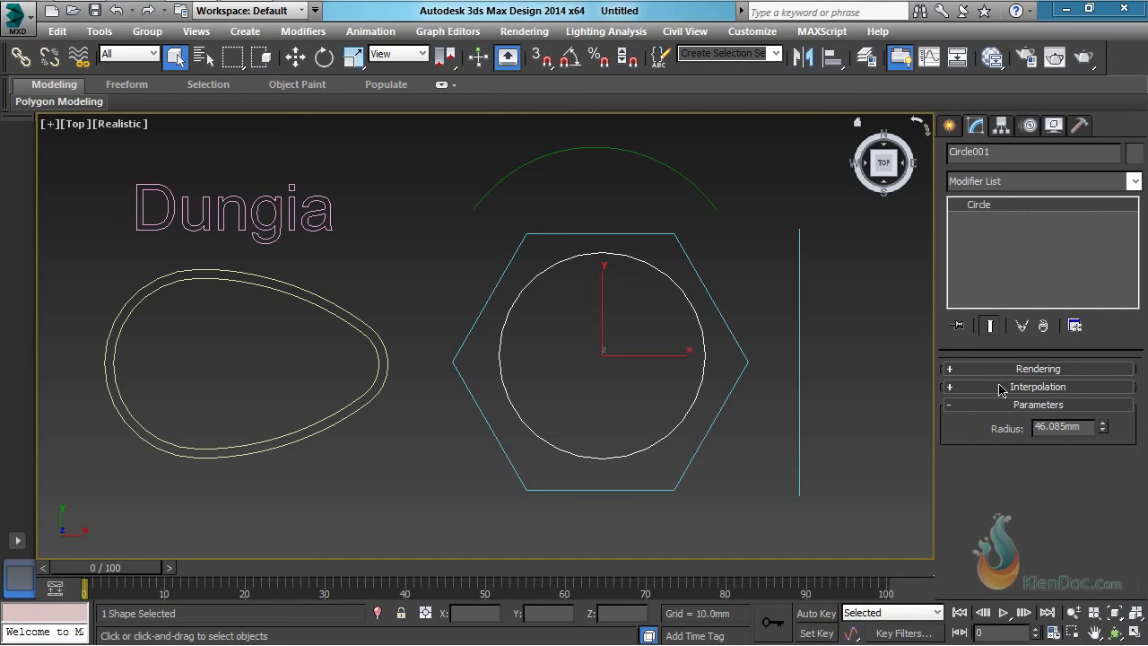
click(568, 234)
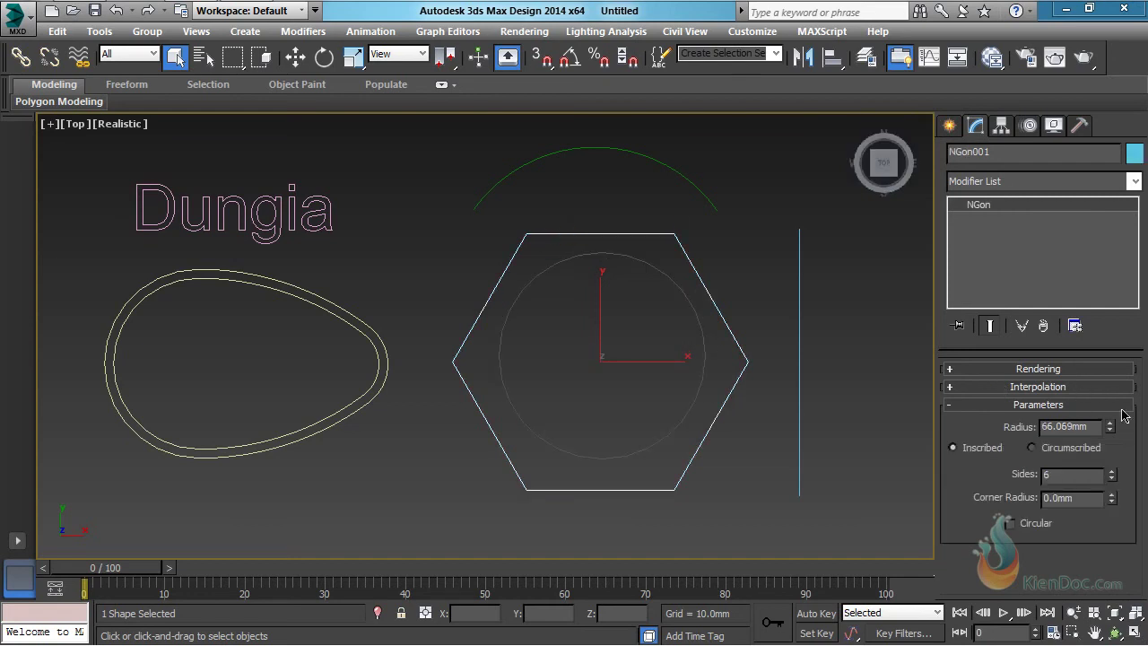
Enable the circle's spline in both the renderer and the viewport so it displays as a solid tube.
click(677, 287)
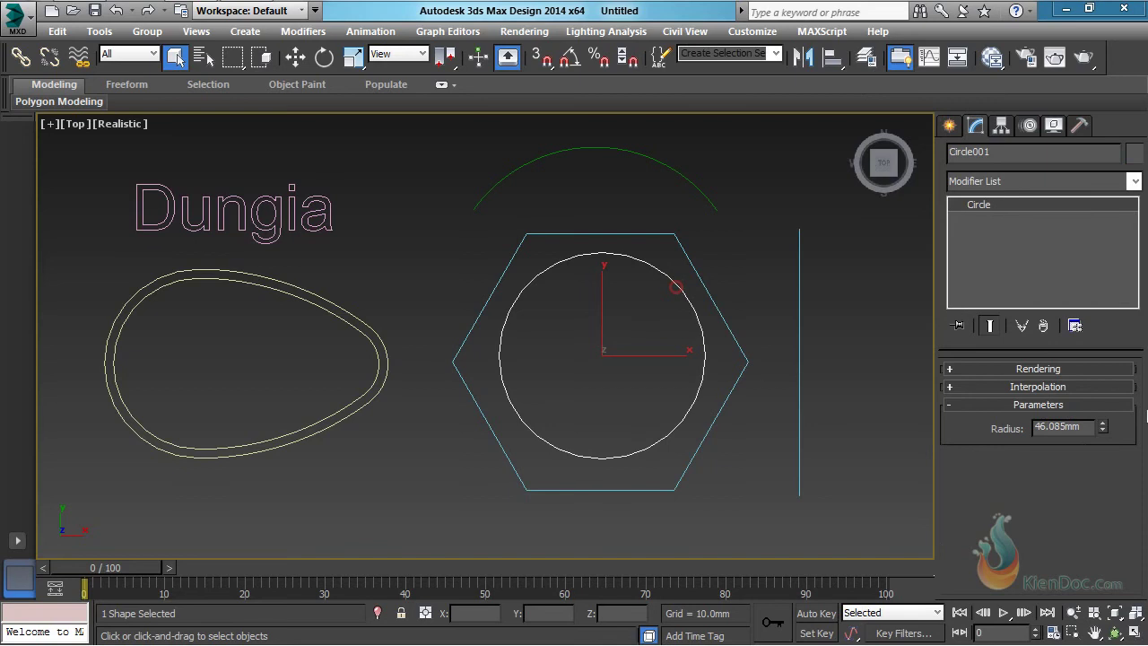
click(1036, 369)
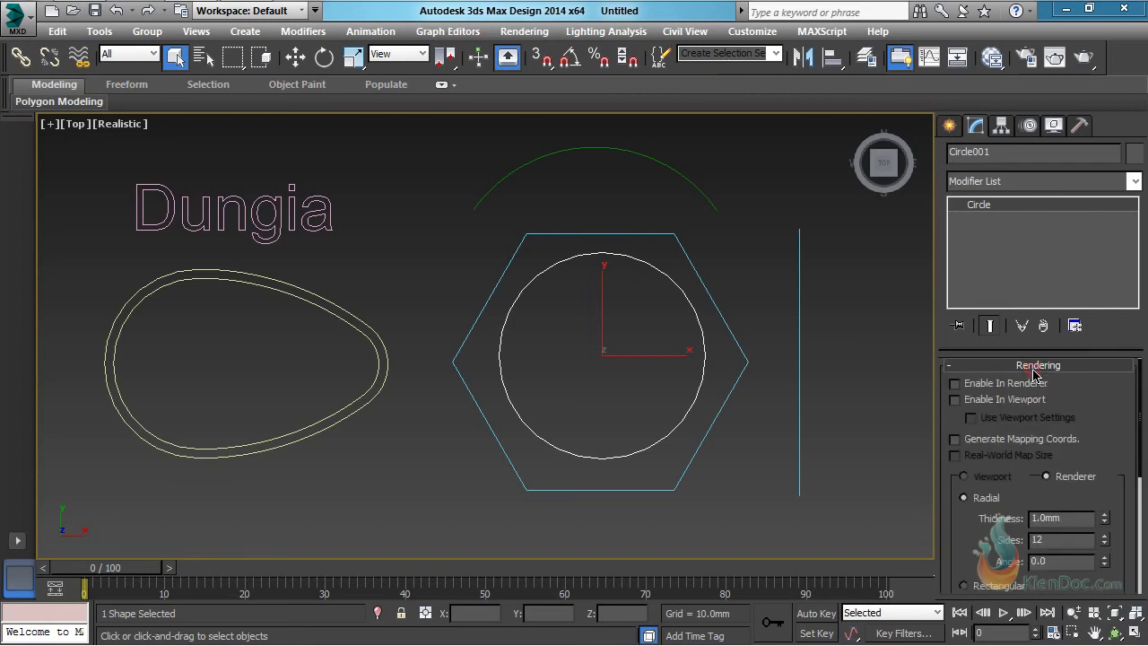
drag(952, 427, 953, 430)
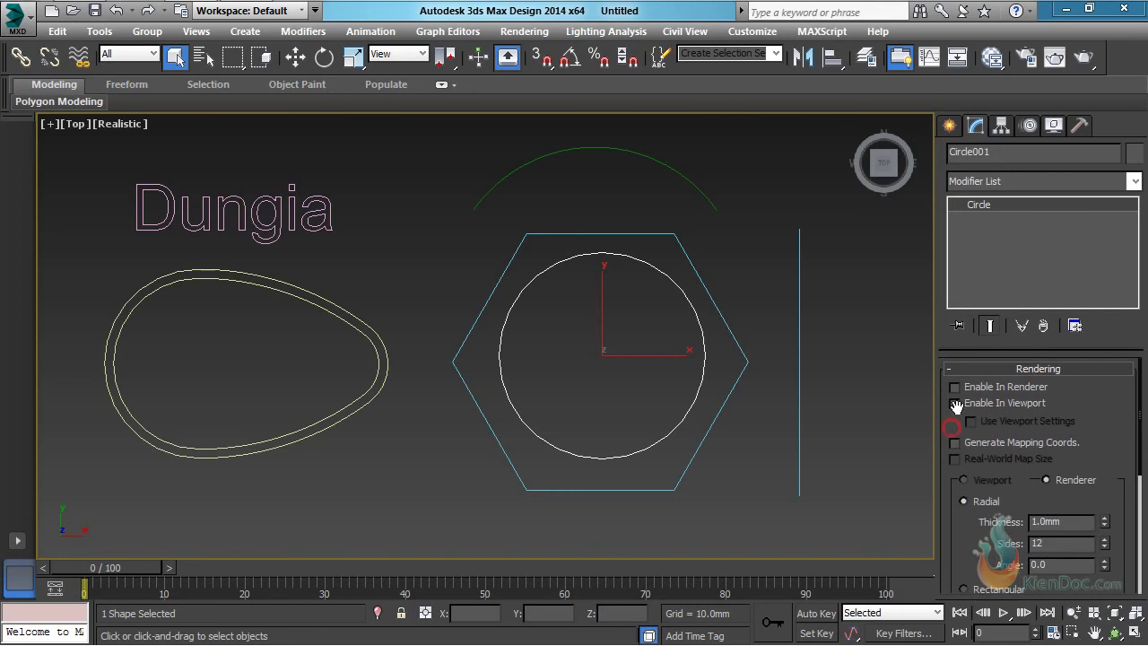
click(956, 387)
middle_drag(679, 295, 691, 274)
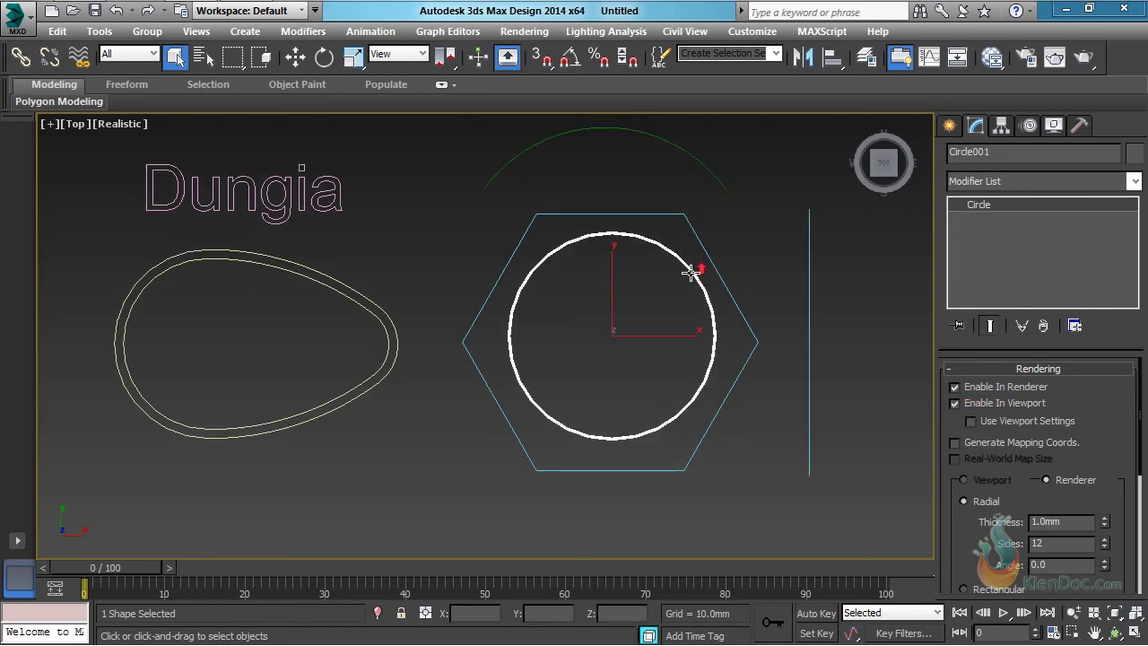
scroll(691, 274, up, 10)
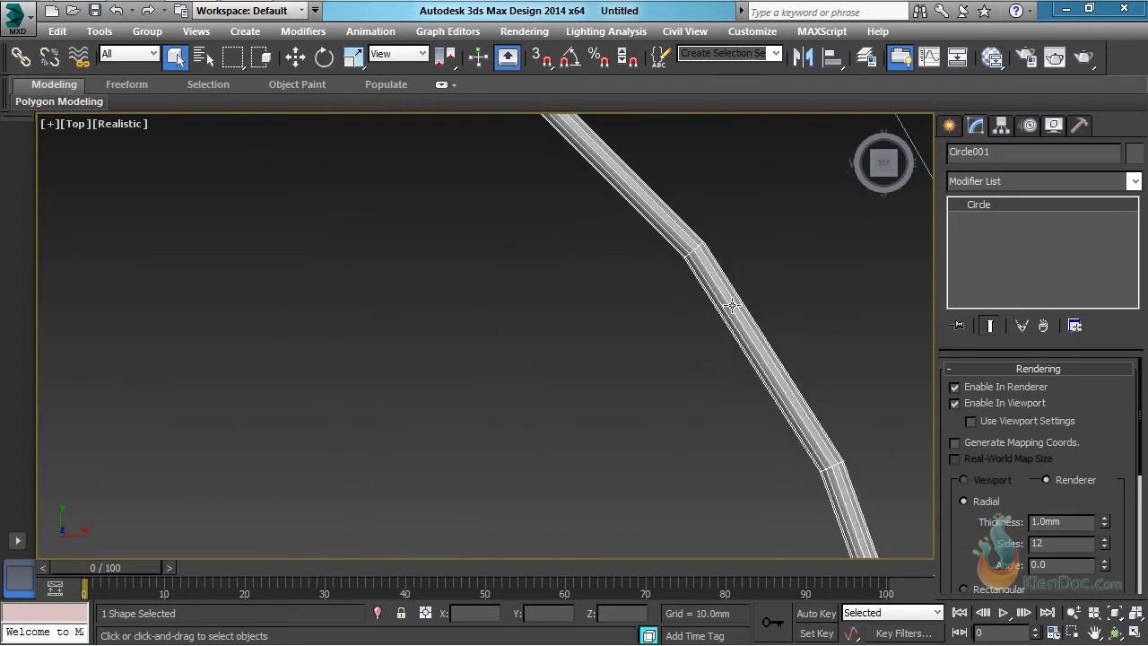
Switch the circle's renderer and viewport display off and back on to compare the plain spline with the tube.
click(953, 387)
click(957, 403)
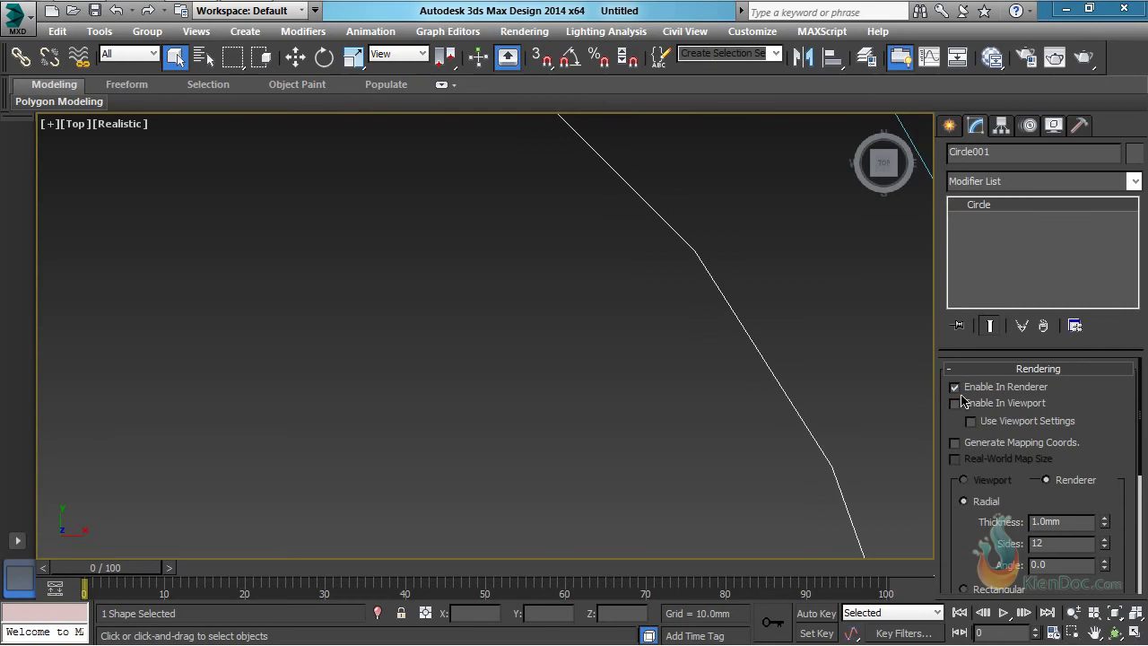
click(957, 403)
click(957, 403)
click(955, 387)
click(955, 404)
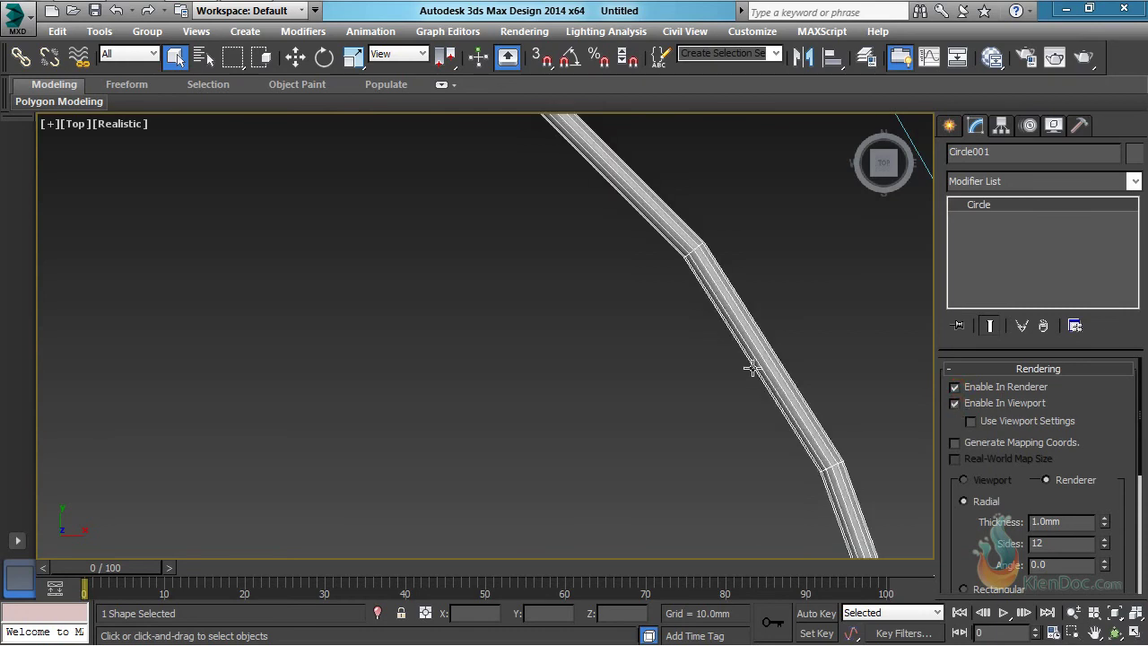
Set the circle's radial rendering thickness to 7.49 mm with 14 sides.
scroll(772, 363, down, 3)
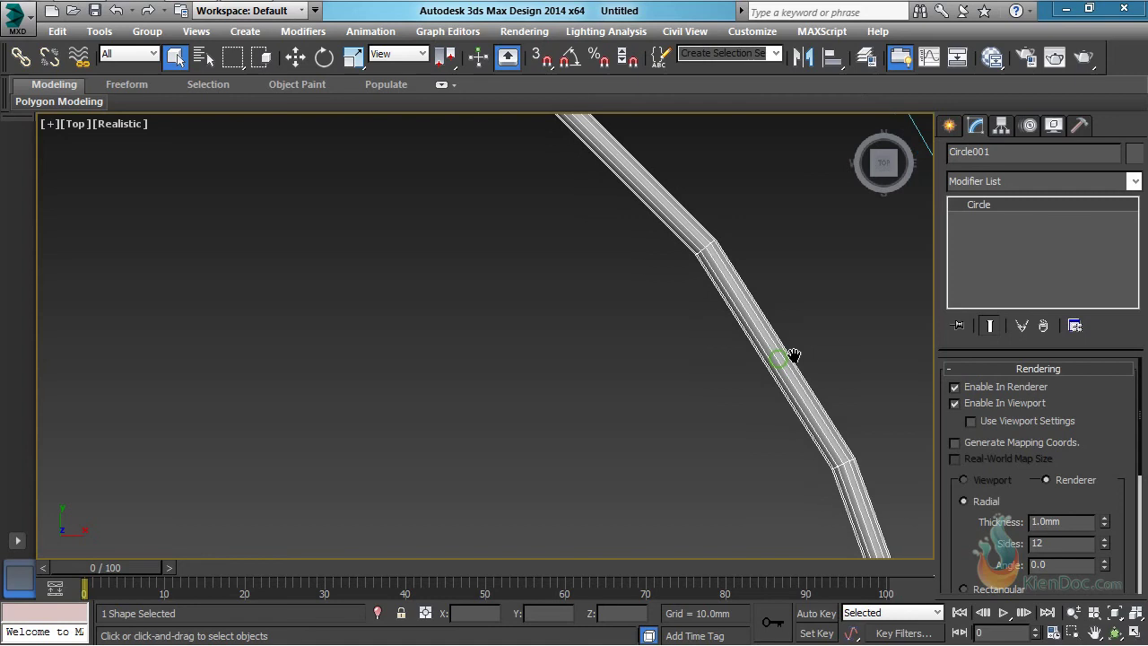
scroll(731, 345, up, 3)
scroll(731, 348, down, 5)
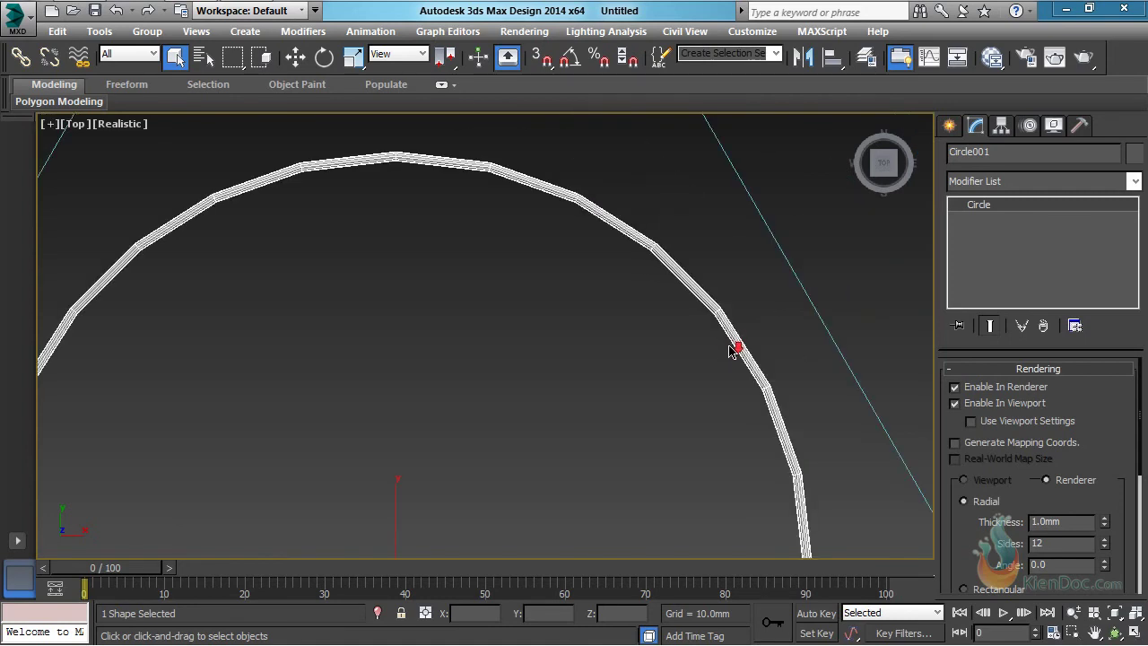
middle_drag(694, 320, 679, 308)
scroll(688, 320, down, 6)
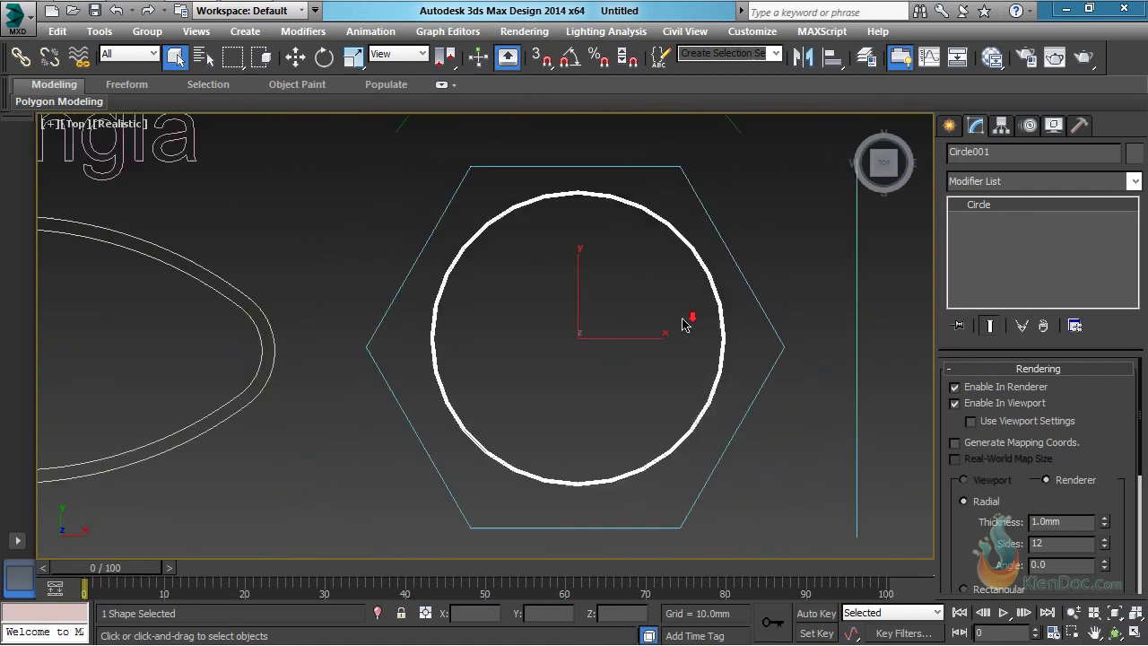
scroll(694, 328, up, 2)
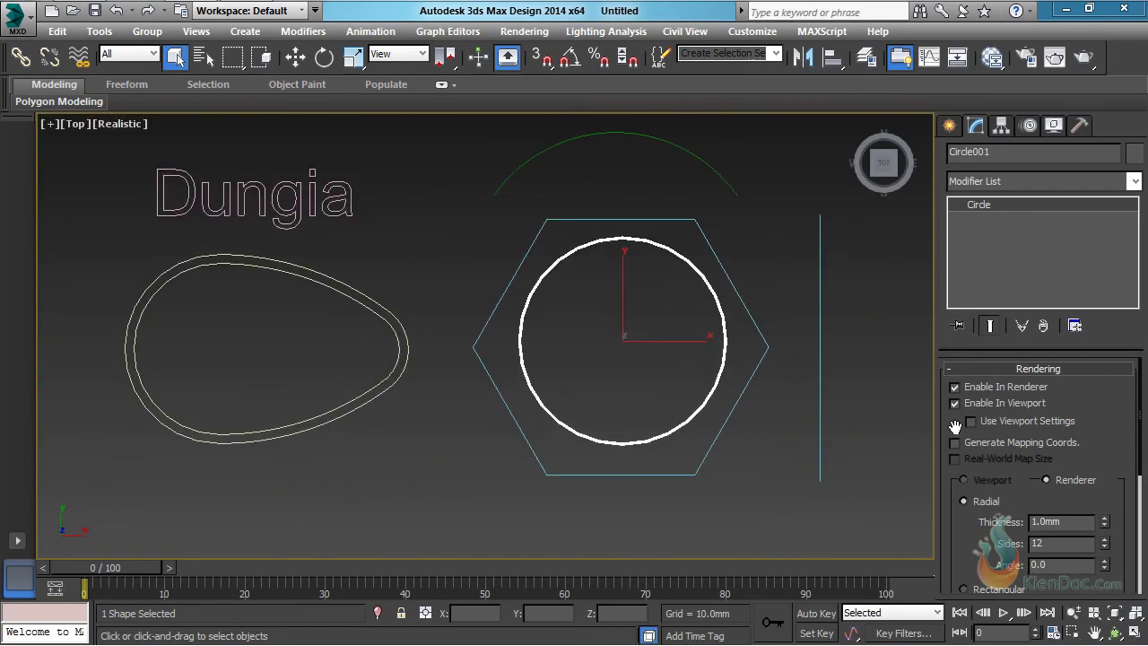
drag(955, 427, 955, 328)
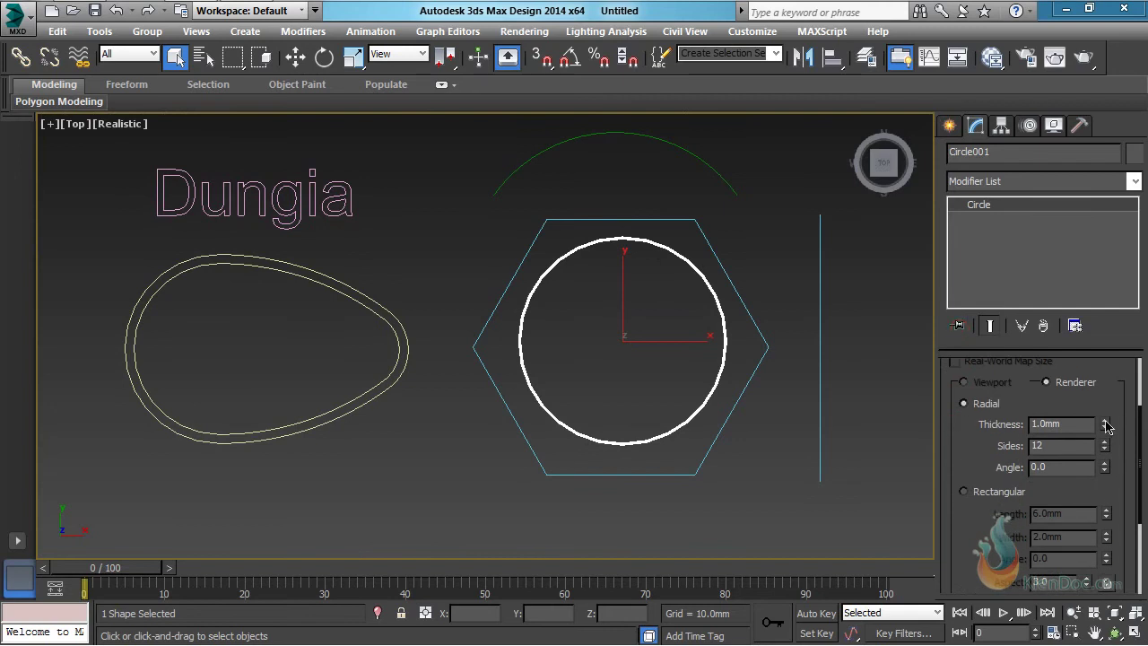
mouse_move(1106, 424)
mouse_down()
mouse_move(1106, 72)
mouse_move(1107, 628)
mouse_move(1103, 341)
mouse_move(1107, 583)
mouse_move(1115, 412)
mouse_move(1113, 426)
mouse_up()
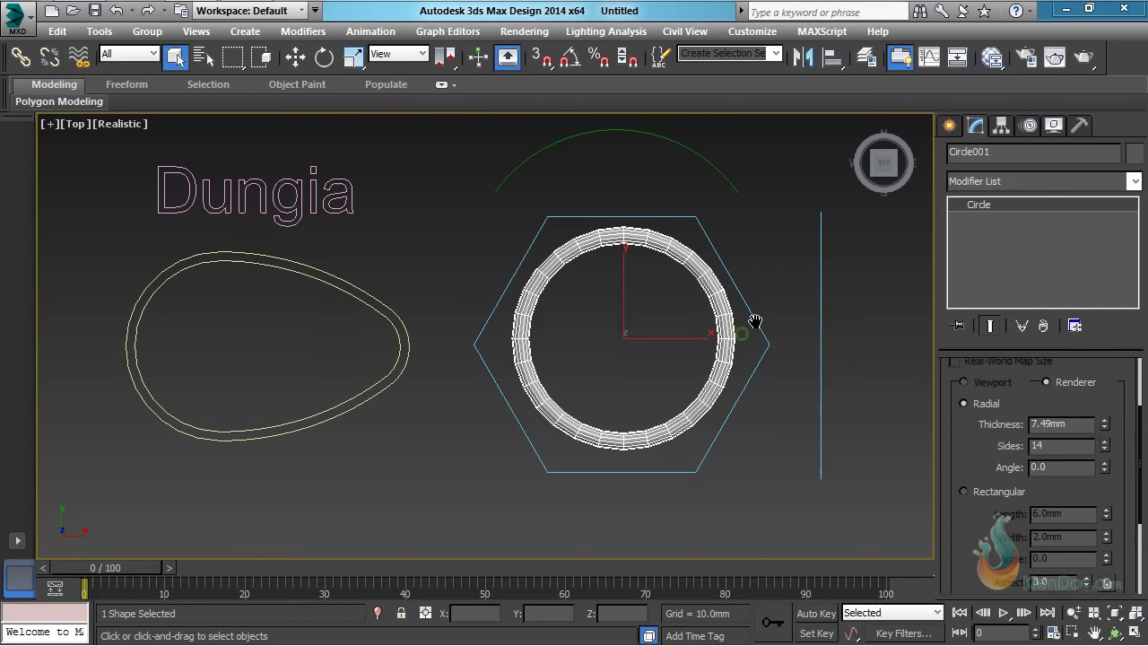
Rotate the circle's radial cross-section by setting its angle to 72.6.
scroll(752, 309, up, 4)
drag(1105, 469, 960, 11)
mouse_move(1045, 17)
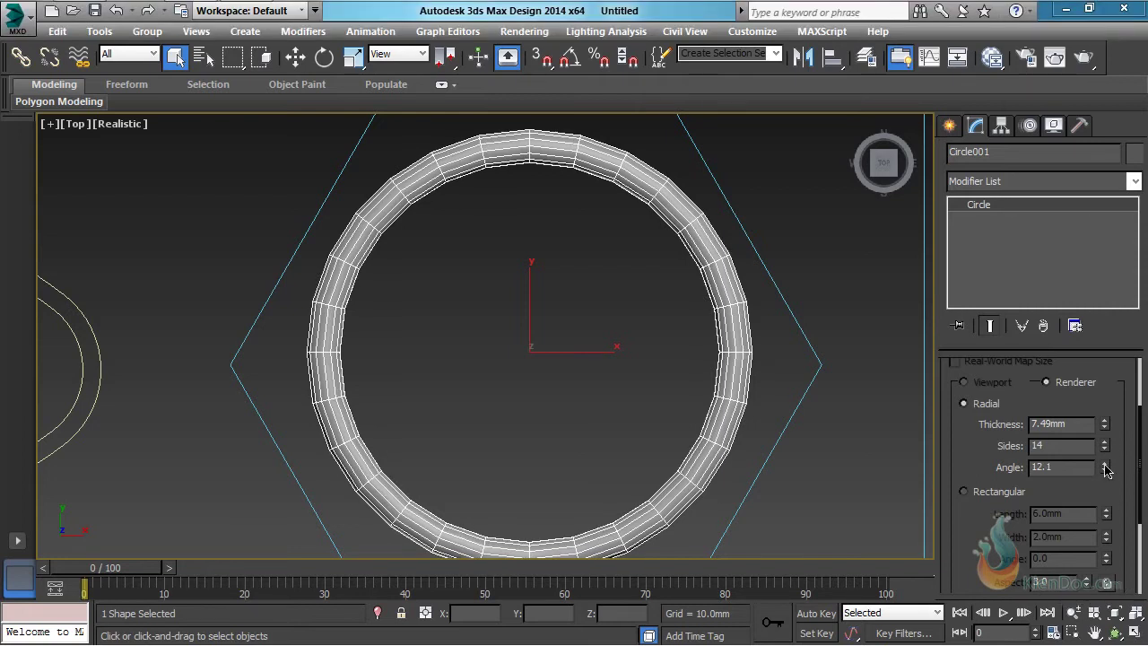
drag(1107, 429, 1083, 416)
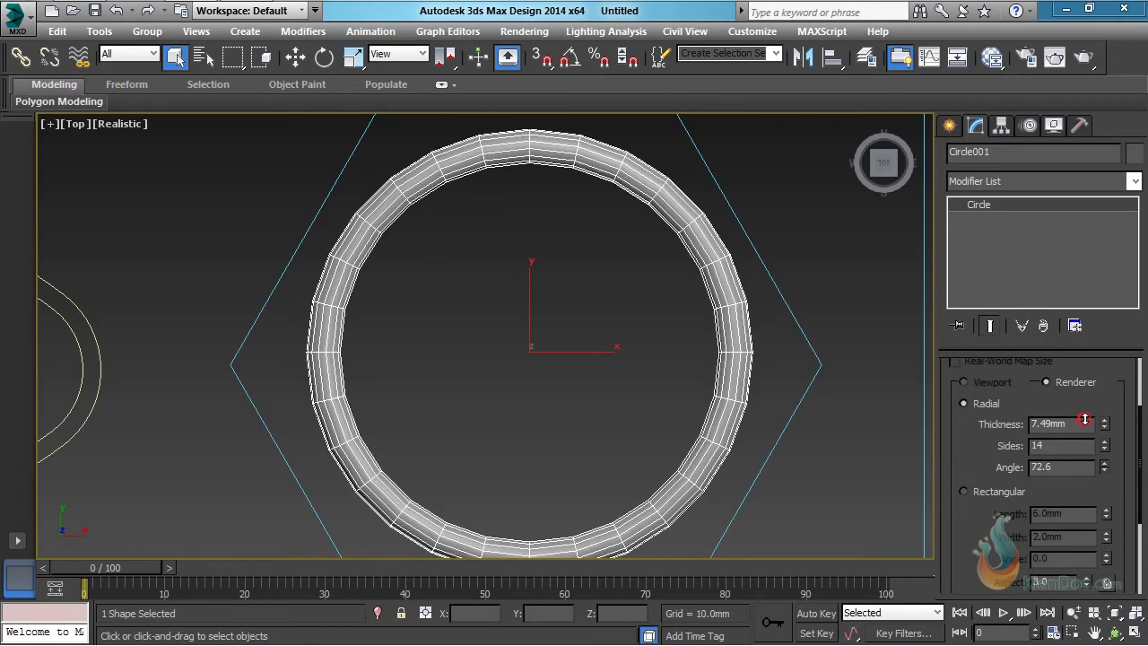
Change the circle's rendered cross-section from Radial to Rectangular.
middle_drag(783, 409, 777, 395)
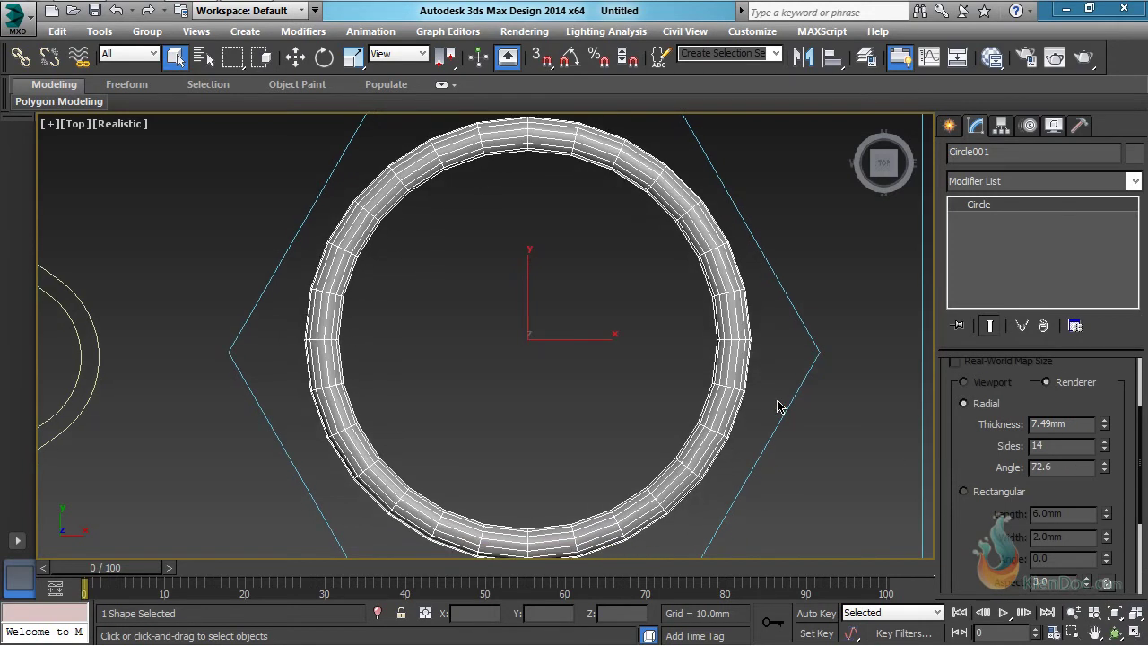
click(1073, 613)
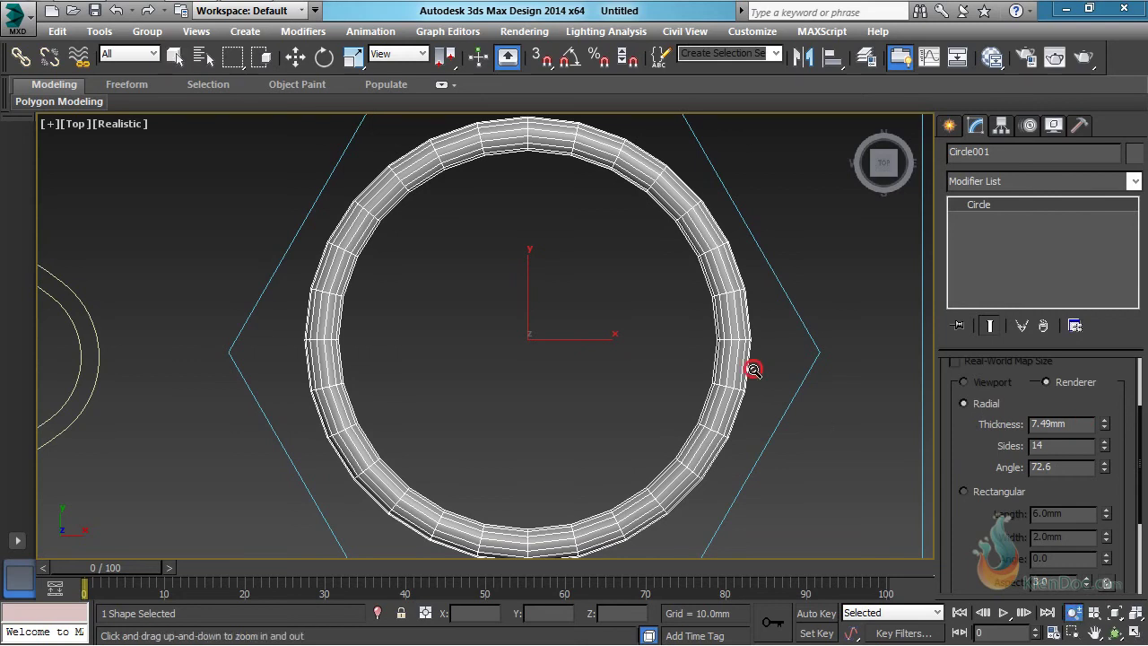
drag(751, 371, 754, 383)
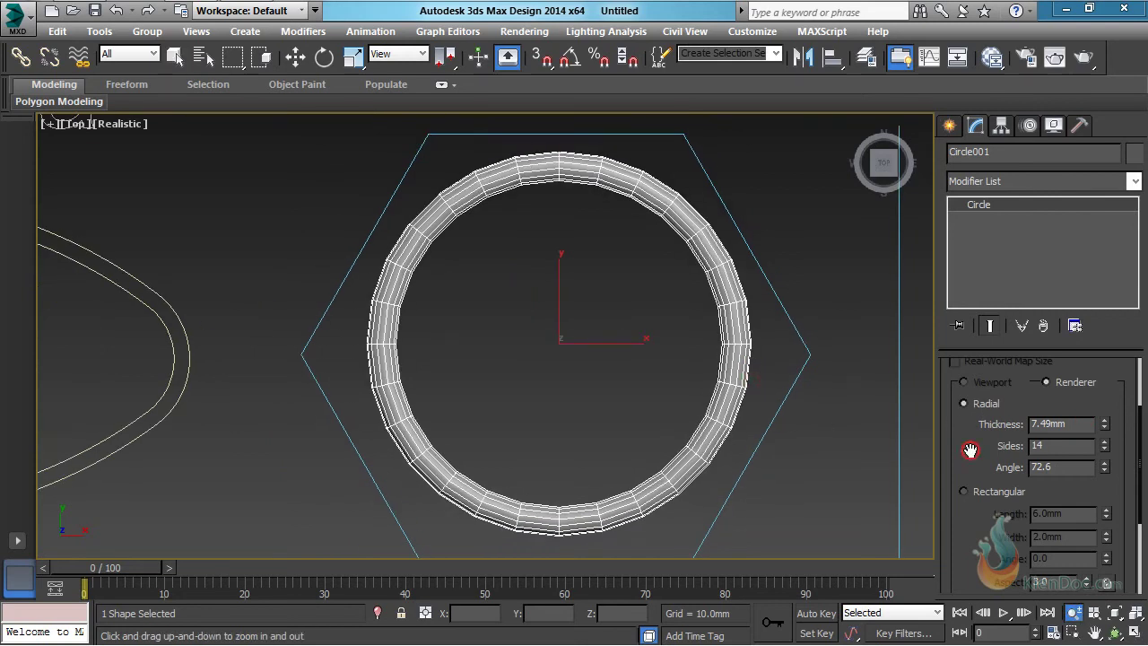
drag(970, 450, 968, 430)
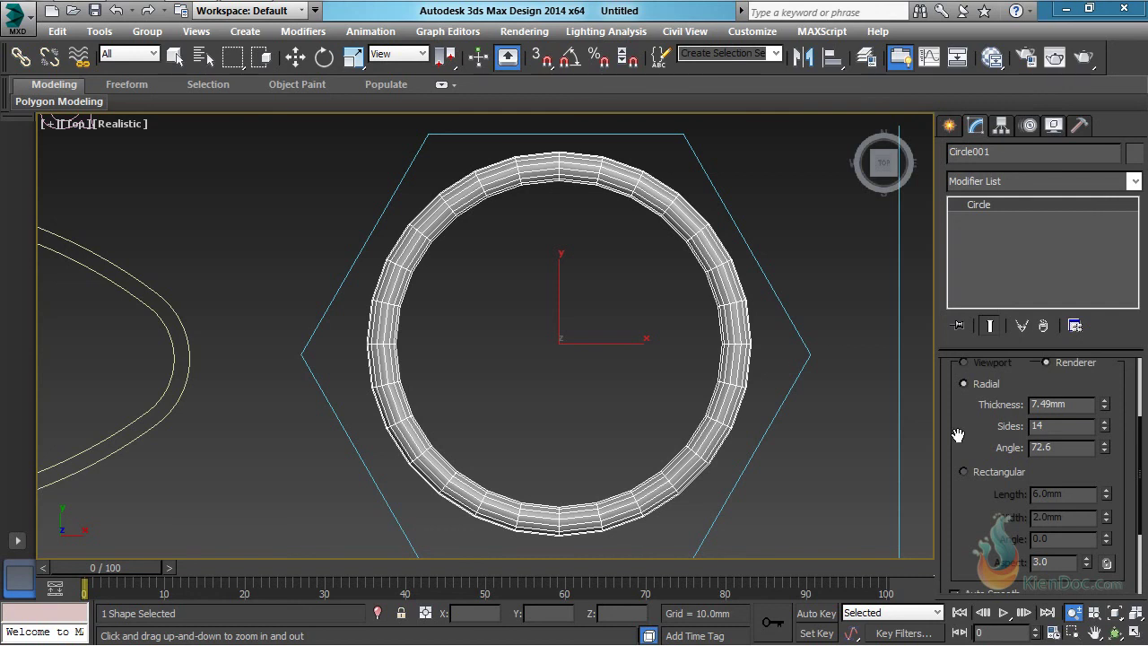
scroll(987, 453, down, 1)
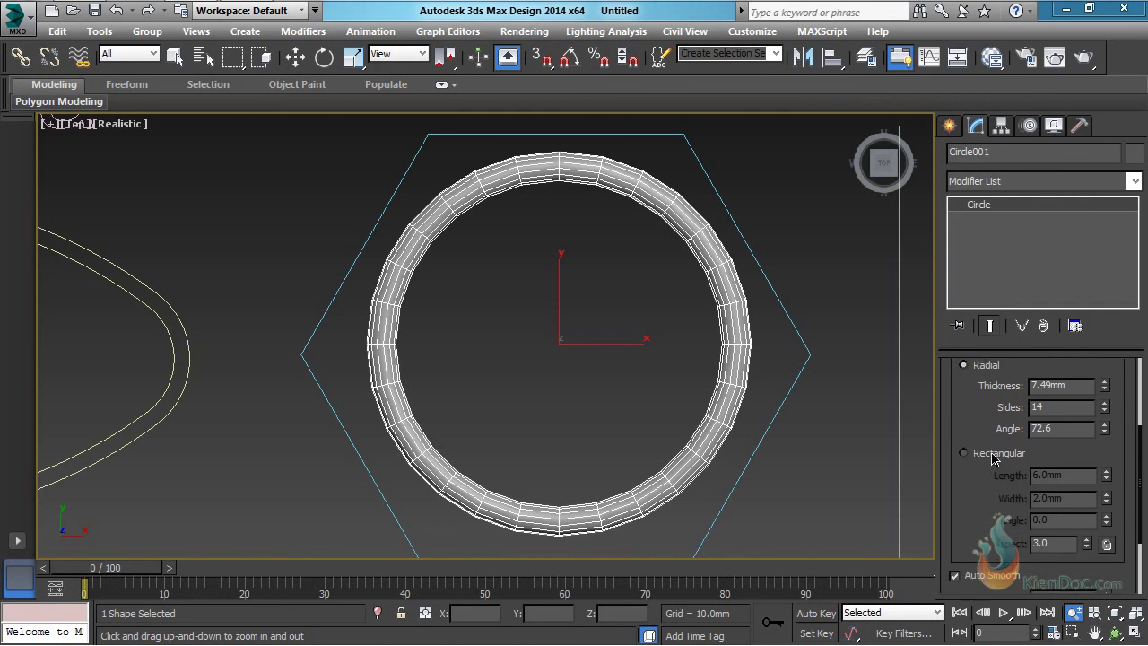
click(989, 456)
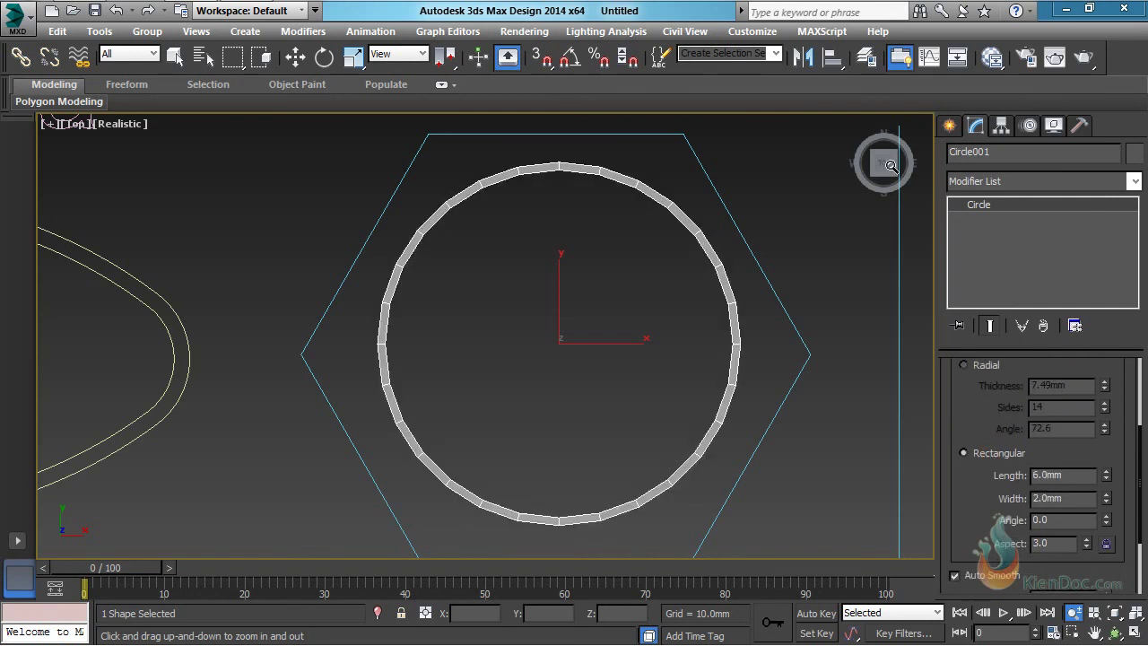
View the ring obliquely and set its rectangular cross-section to 11.58 mm length and 4.16 mm width.
drag(891, 166, 939, 450)
drag(1109, 476, 1111, 386)
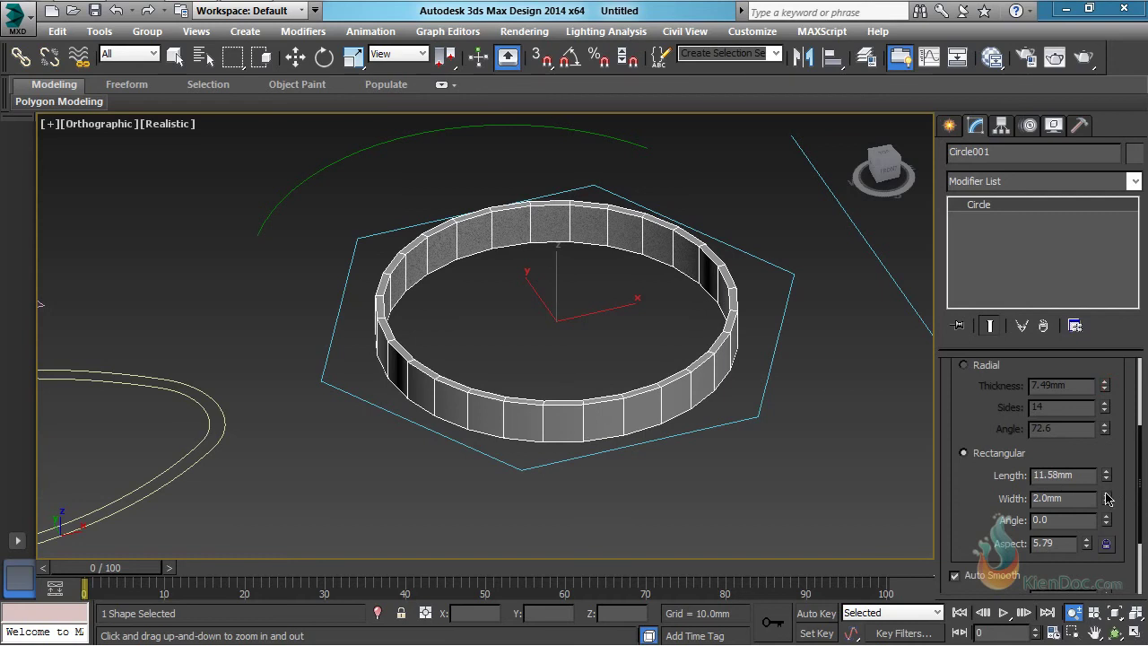
drag(1107, 499, 1107, 394)
Try a 28.7 angle on the ring's rectangular cross-section, then reset the angle to 0.
drag(1109, 525, 897, 261)
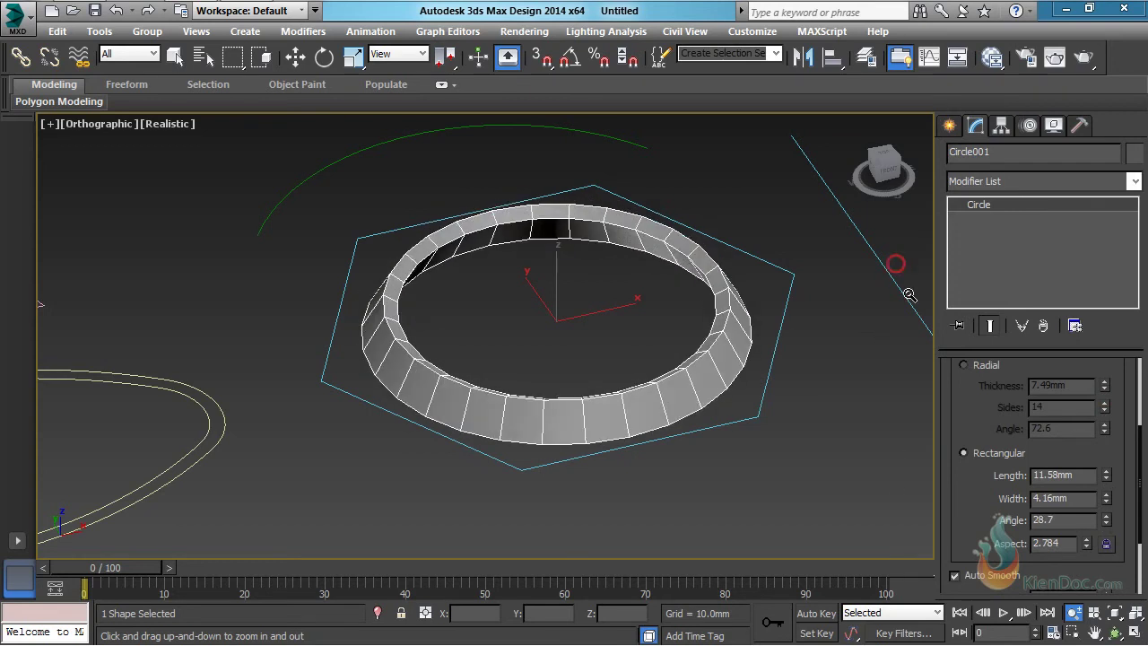
drag(996, 521, 997, 475)
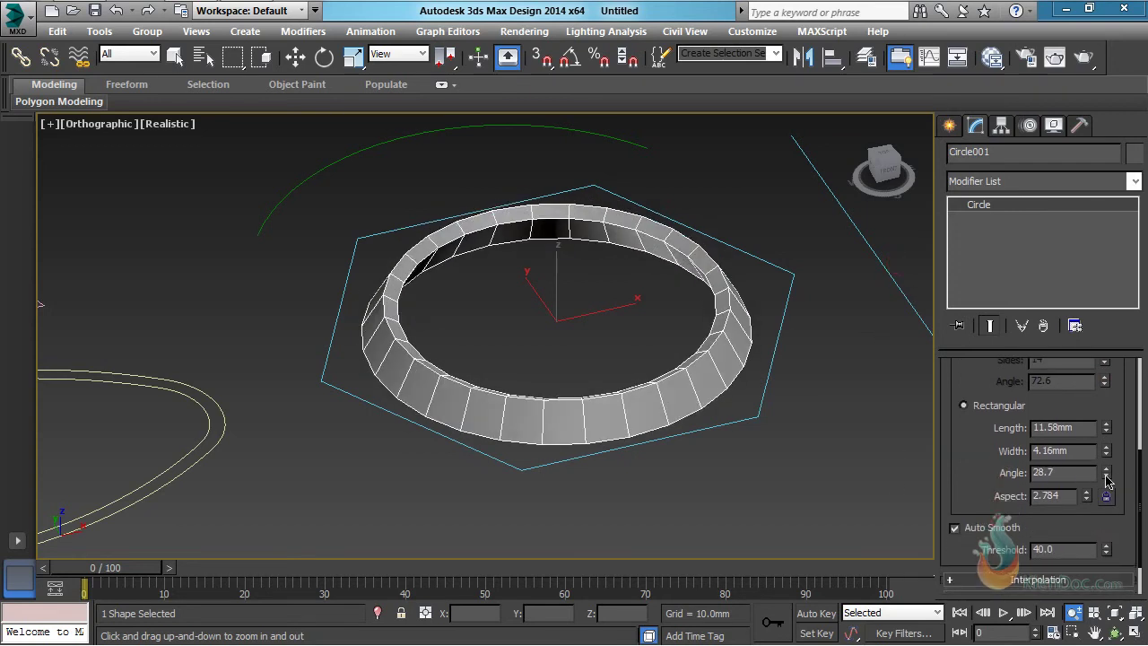
right_click(1107, 477)
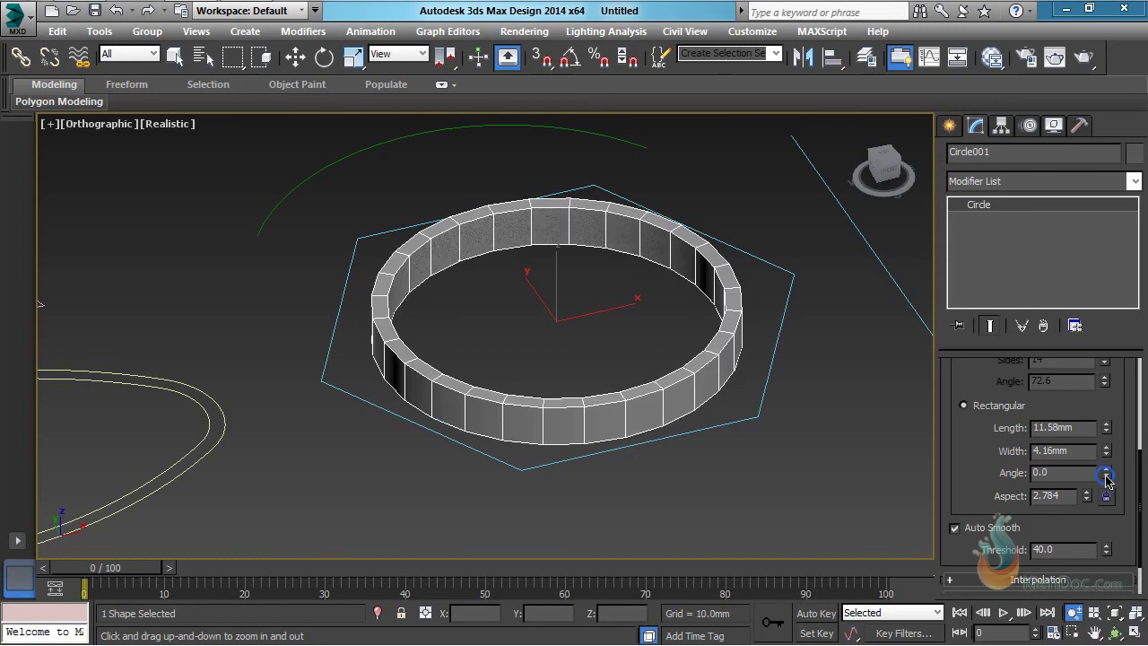
Lock the rectangular cross-section's aspect ratio and scale it to 14.359 mm length and 5.158 mm width.
click(1067, 495)
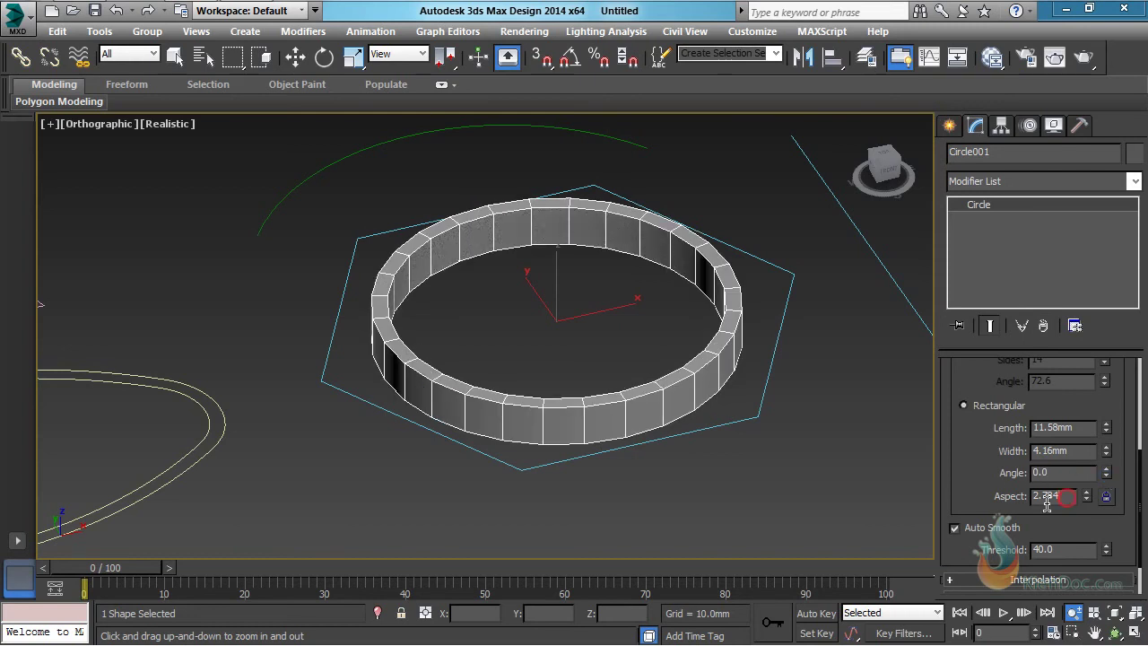
click(1107, 496)
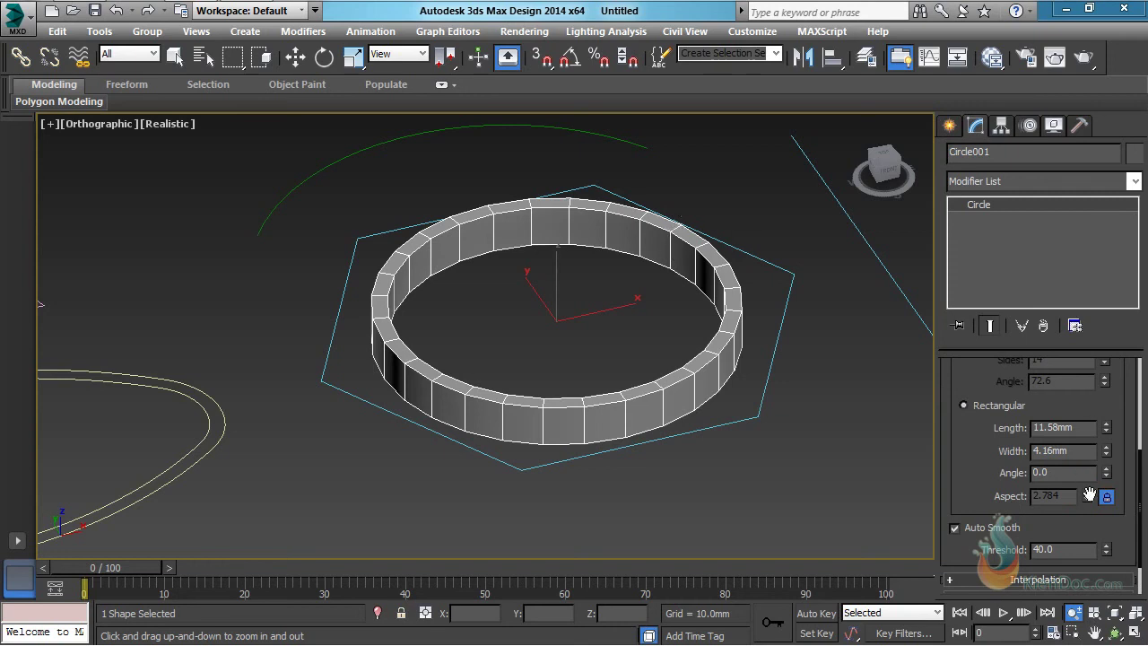
mouse_move(1107, 429)
mouse_down()
mouse_move(1109, 392)
mouse_move(1107, 458)
mouse_move(1107, 407)
mouse_up()
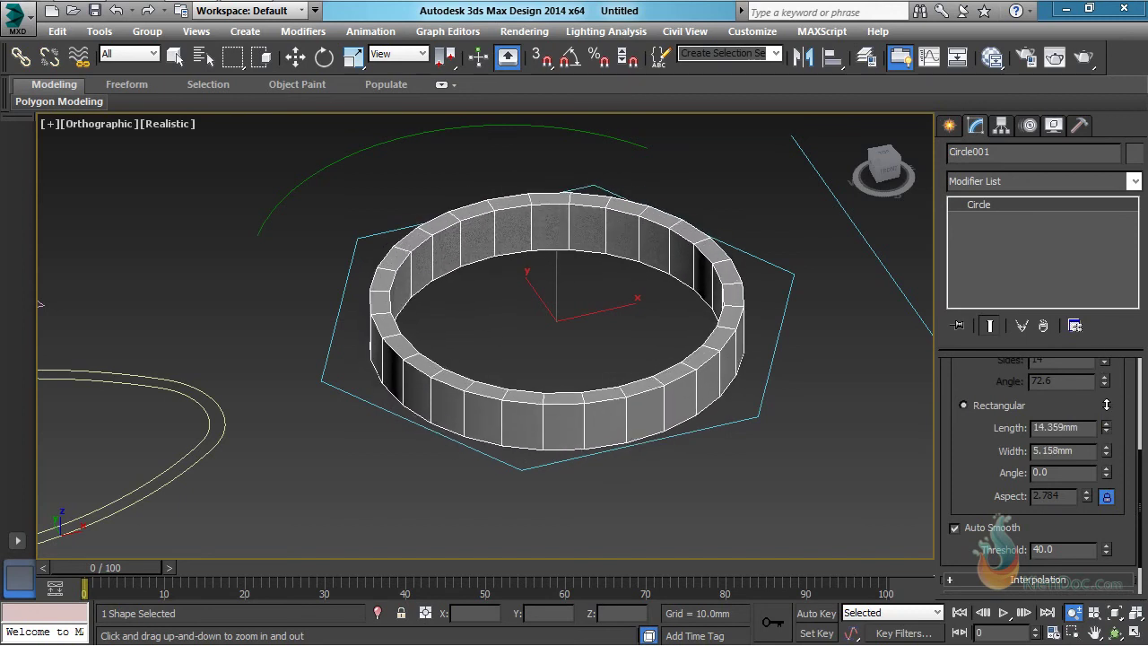
Unlock the cross-section's aspect ratio and reduce only its length to 13.228 mm, giving an aspect of 2.564.
click(1108, 497)
drag(1109, 428, 1106, 431)
mouse_move(1087, 498)
mouse_down()
mouse_move(1086, 516)
mouse_move(1088, 499)
mouse_up()
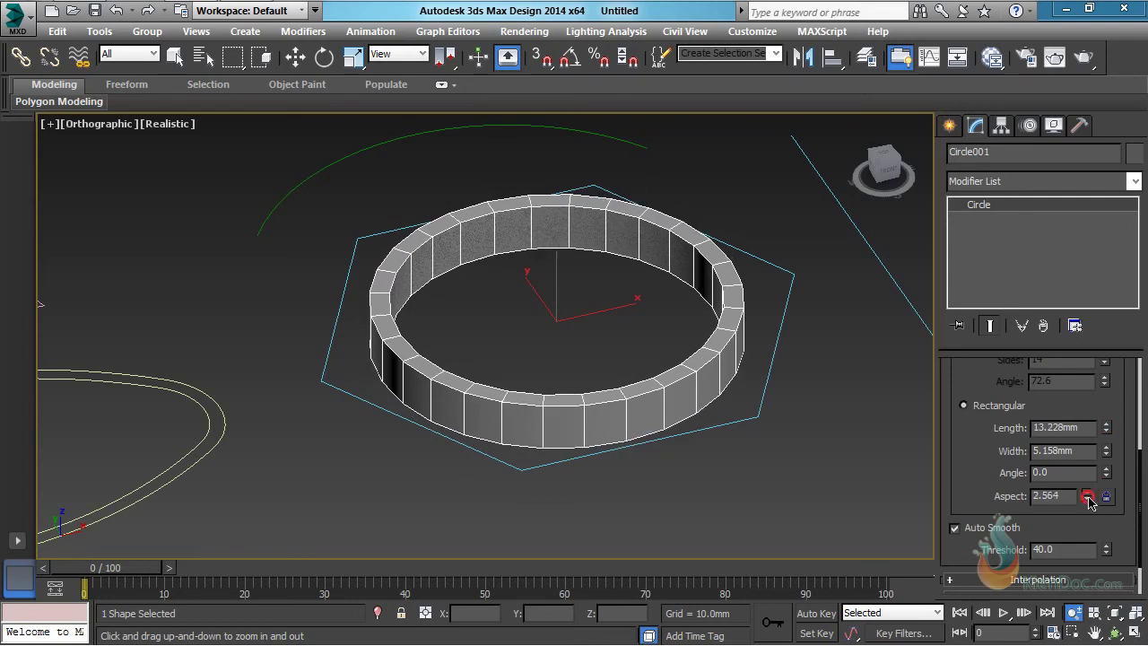
Turn off Auto Smooth for the ring's rendered spline.
drag(974, 479, 976, 386)
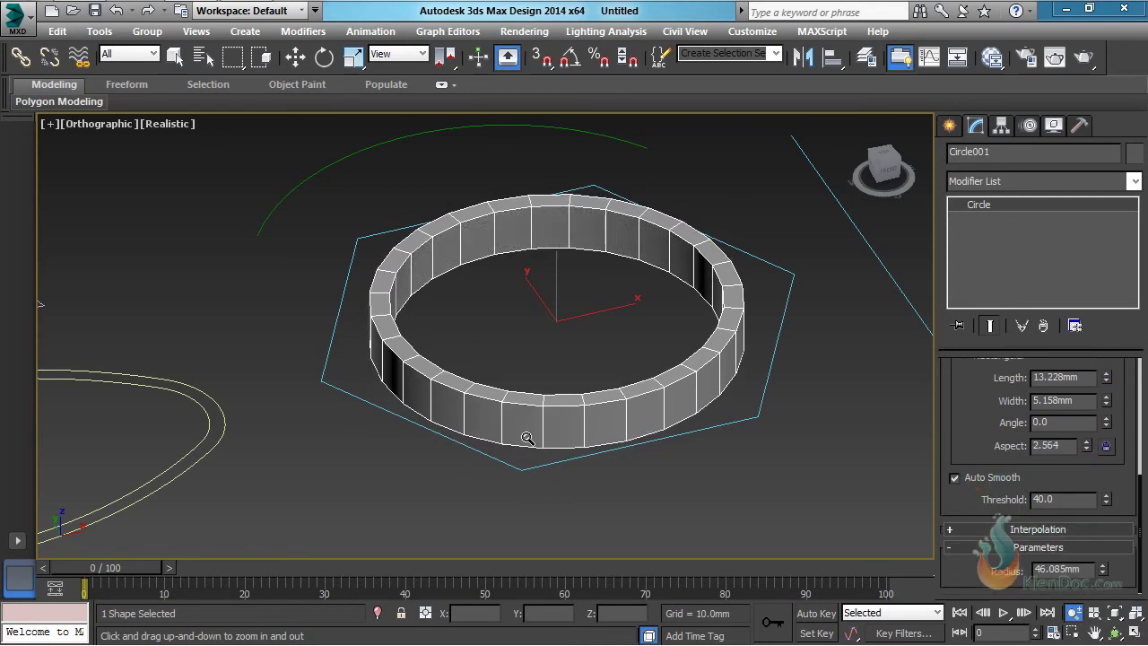
click(955, 478)
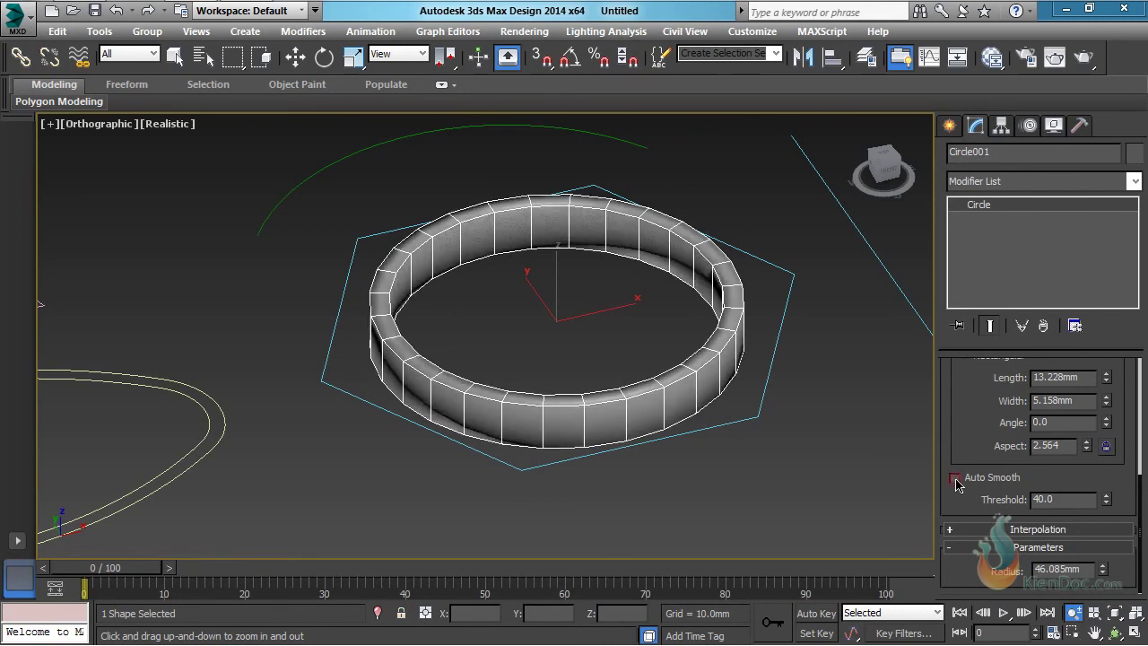
Toggle Auto Smooth on and off for the ring's rendered spline to compare the shading, leaving it enabled.
click(955, 478)
click(954, 479)
click(954, 479)
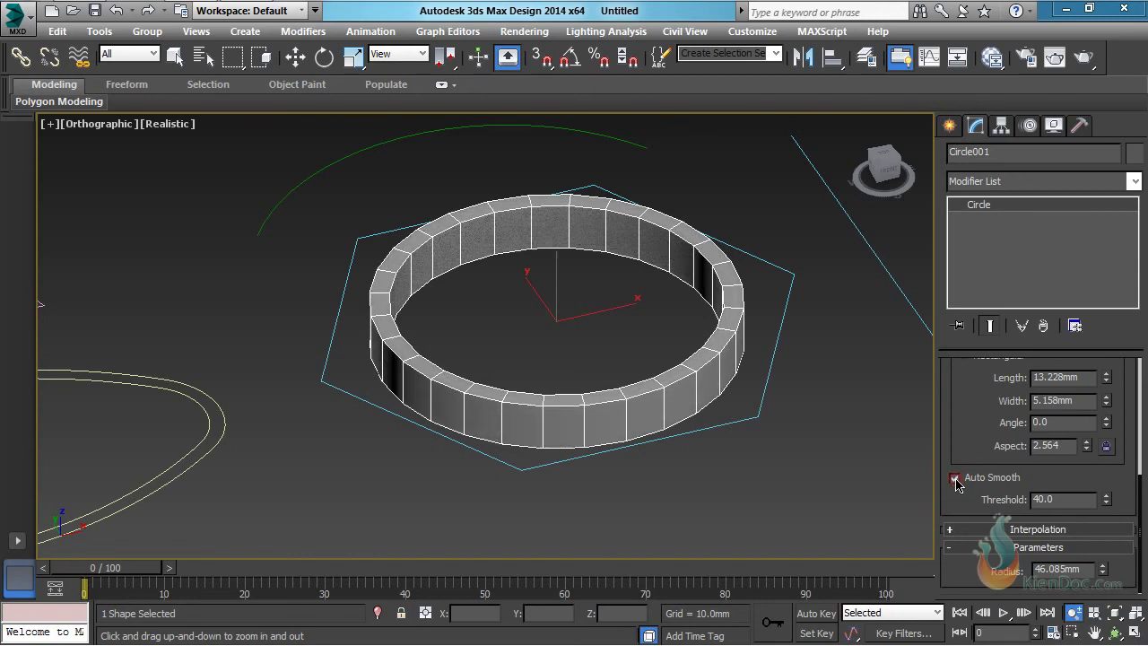
click(955, 479)
click(954, 478)
click(954, 478)
click(954, 478)
click(955, 478)
click(954, 478)
Disable the circle's rendering in both the renderer and the viewport, and collapse its rendering settings.
scroll(970, 408, up, 5)
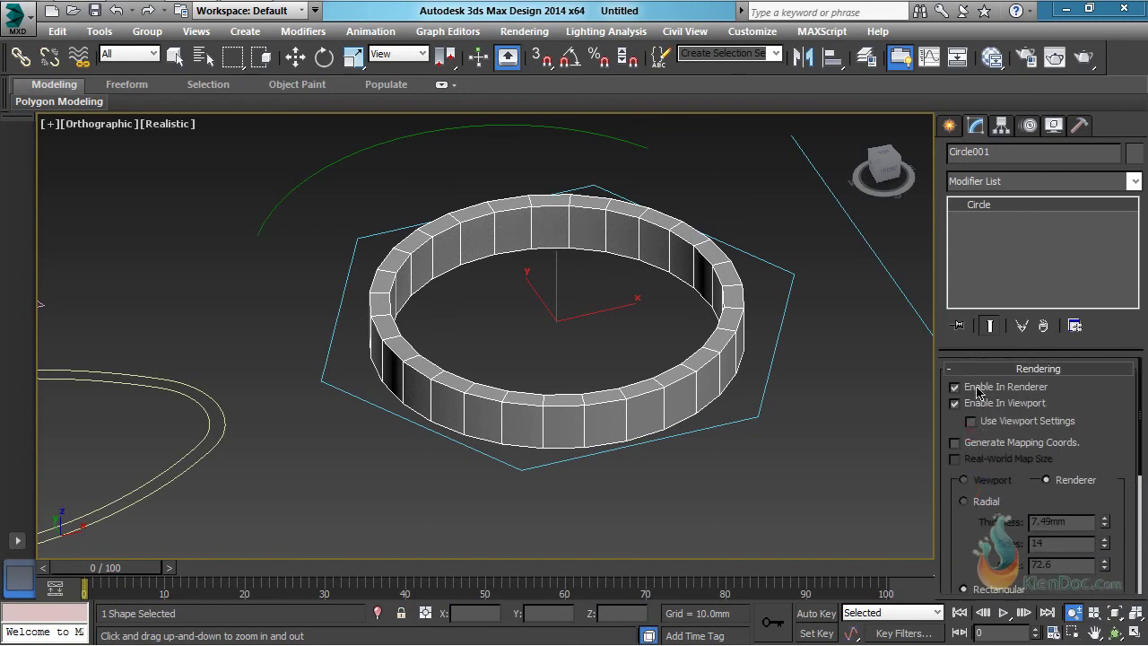
click(975, 391)
click(955, 404)
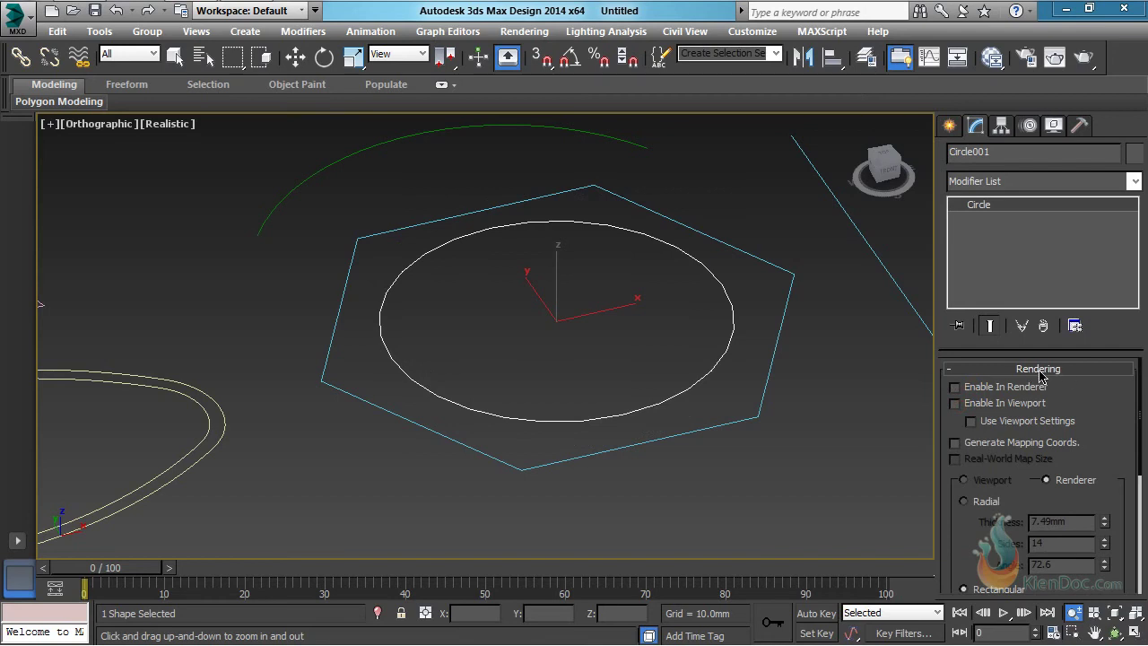
click(1039, 368)
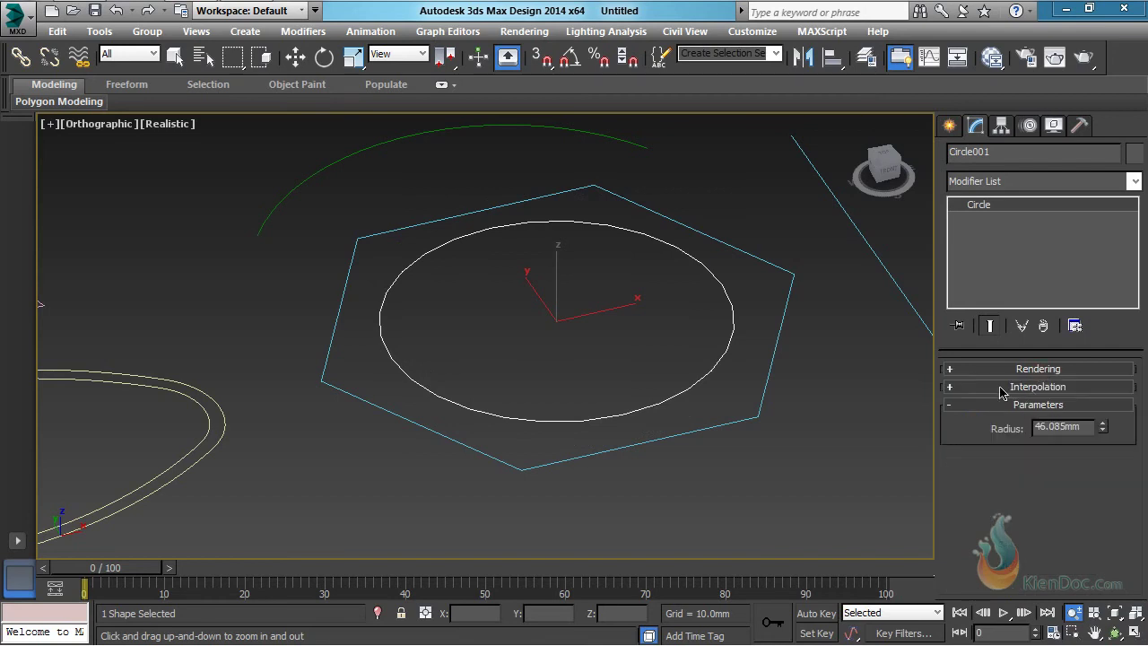
Switch the viewport to the Top view and frame the circle inside the hexagon.
click(97, 124)
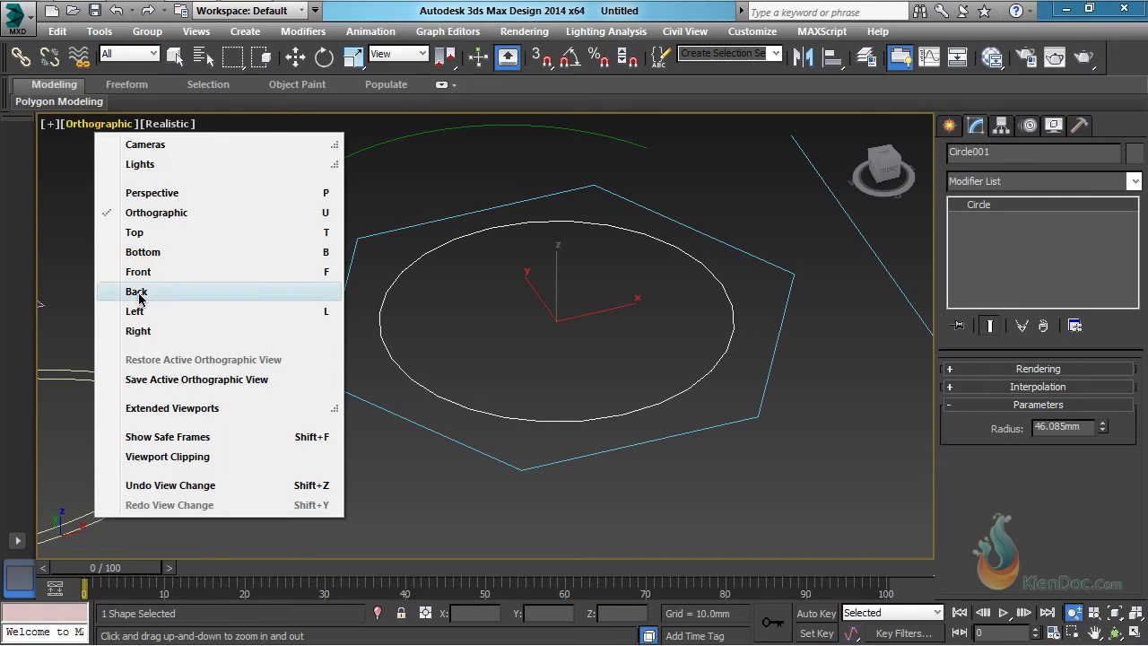
click(156, 235)
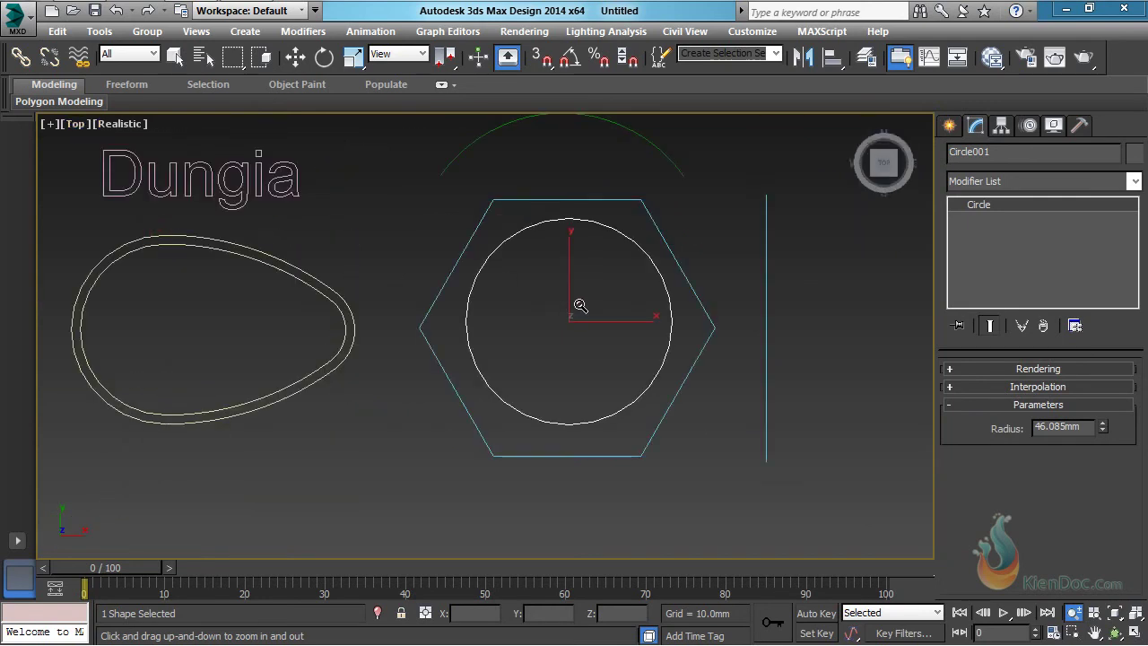
scroll(631, 295, up, 3)
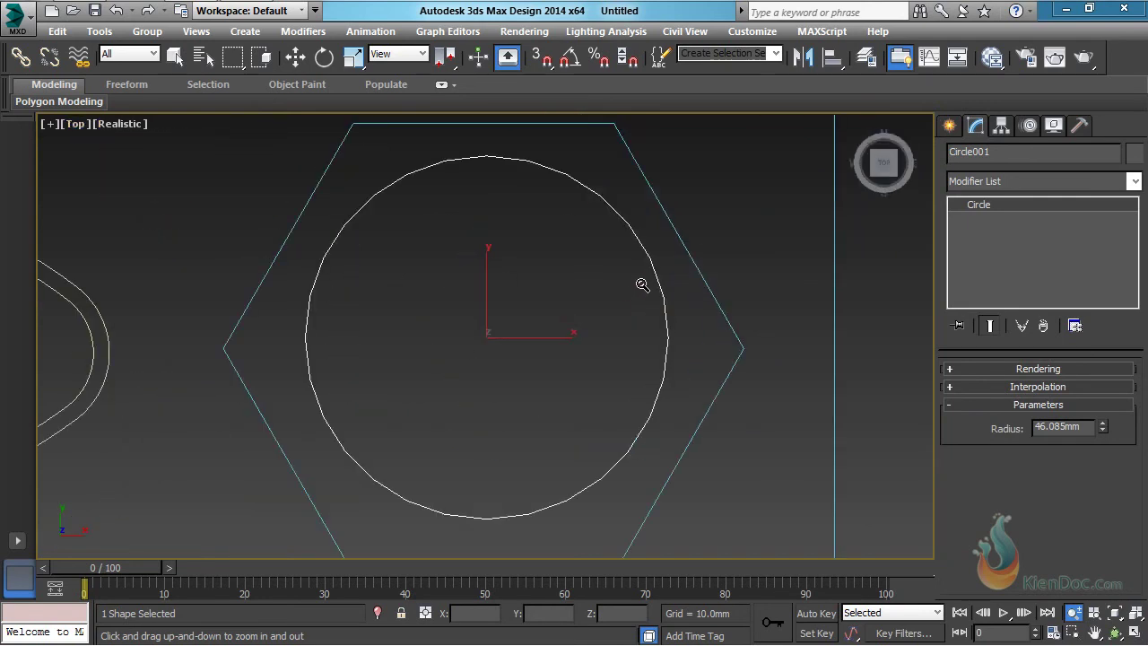
right_click(658, 203)
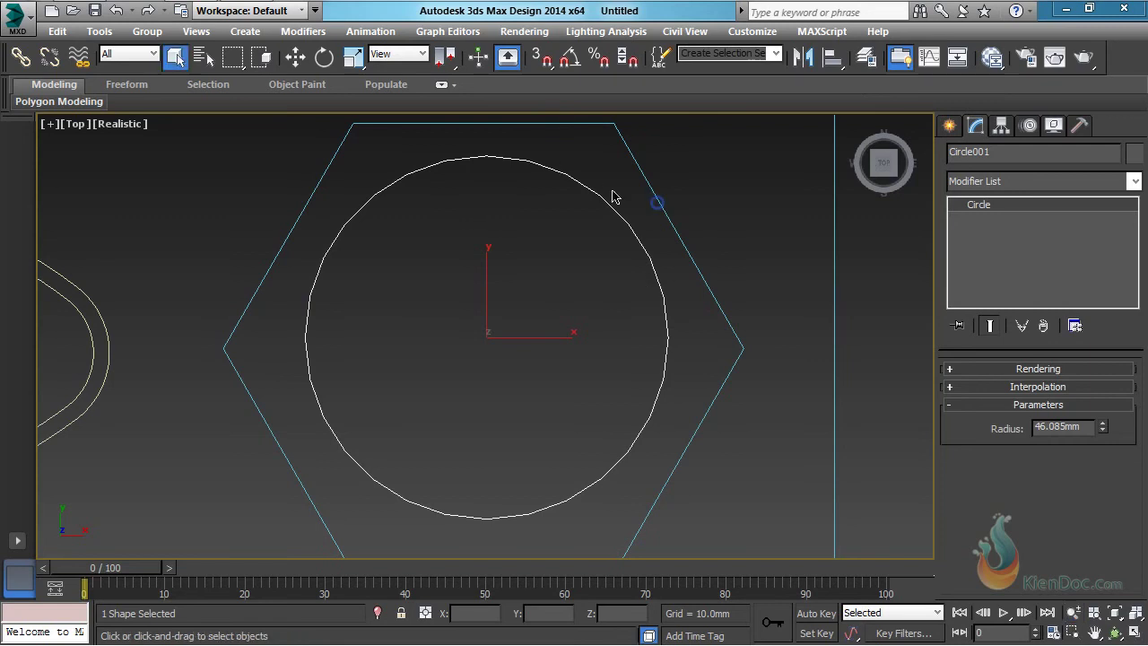
middle_drag(314, 271, 418, 281)
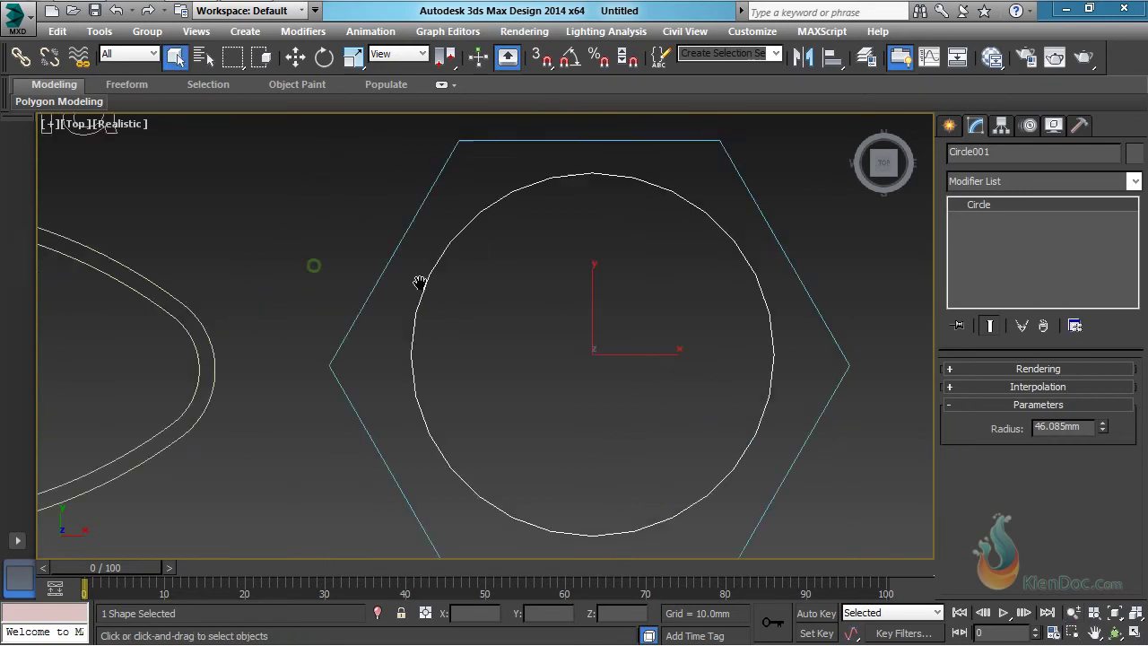
Examine the straight segments and corner points along the circle's outline up close.
scroll(425, 278, up, 5)
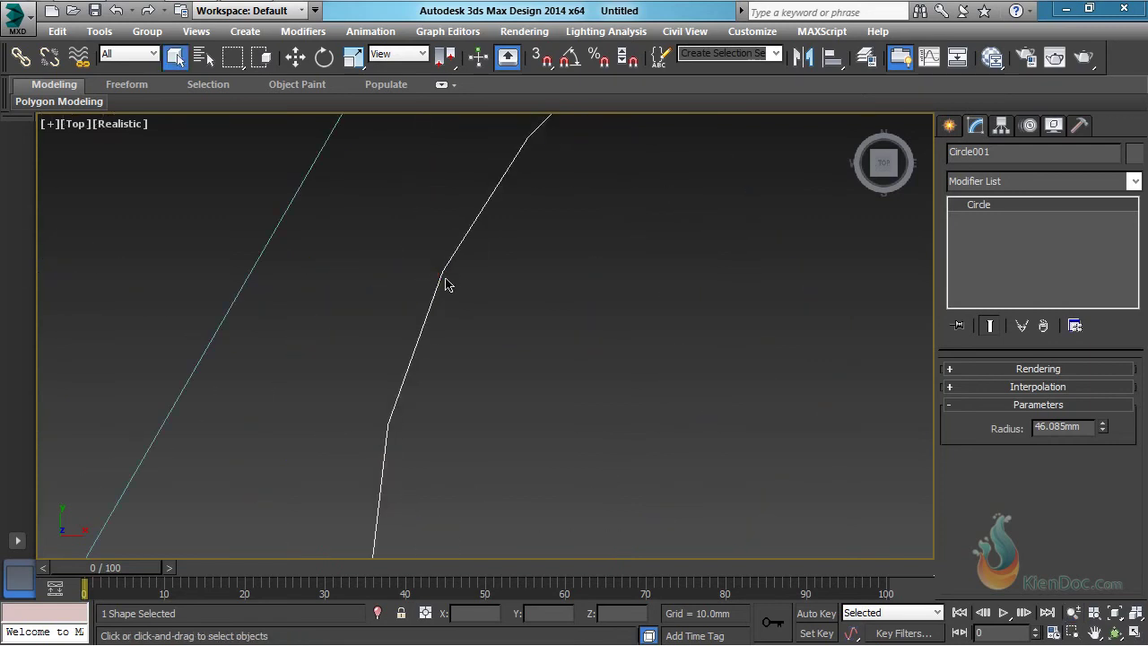
scroll(447, 289, down, 3)
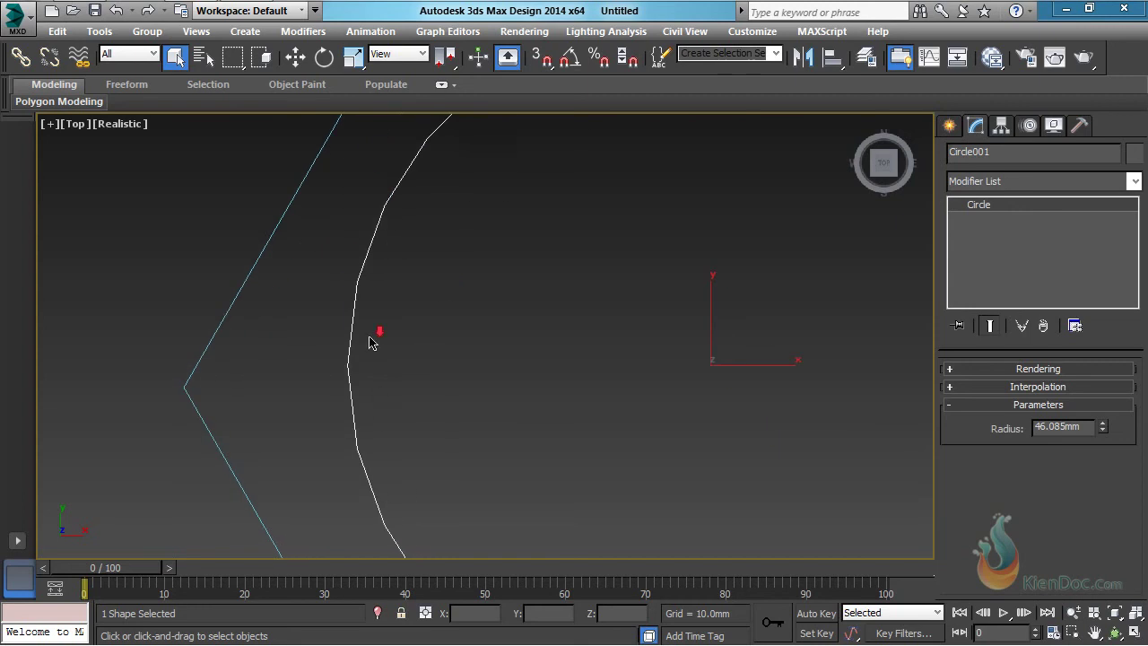
scroll(374, 339, down, 2)
middle_drag(521, 300, 505, 308)
scroll(487, 247, up, 2)
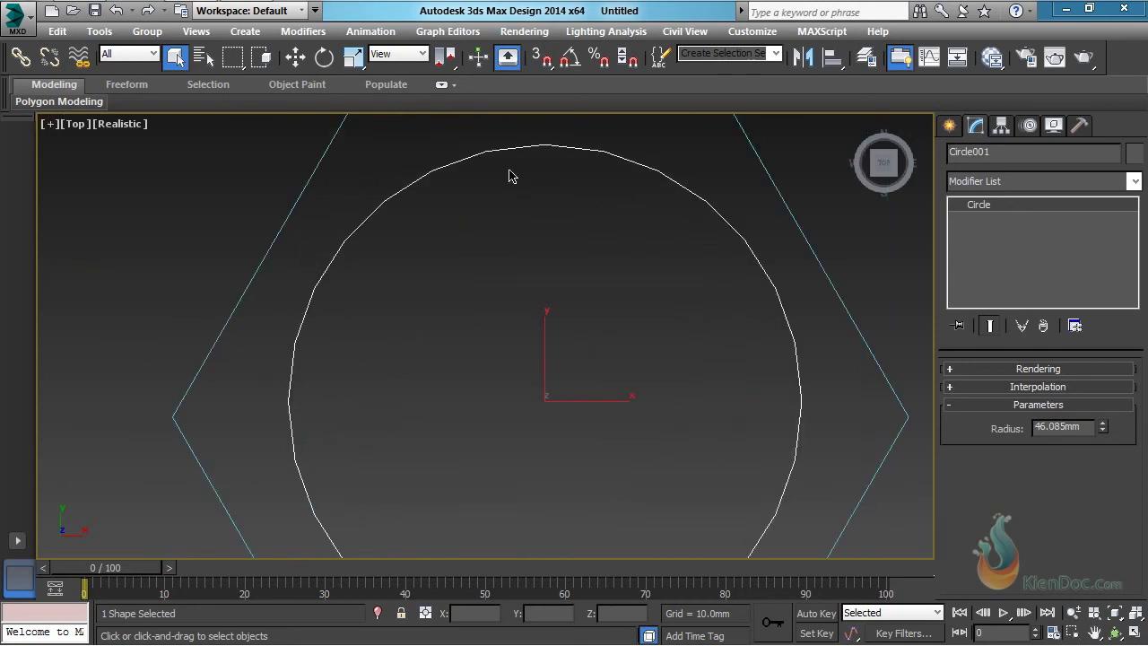
scroll(489, 155, up, 3)
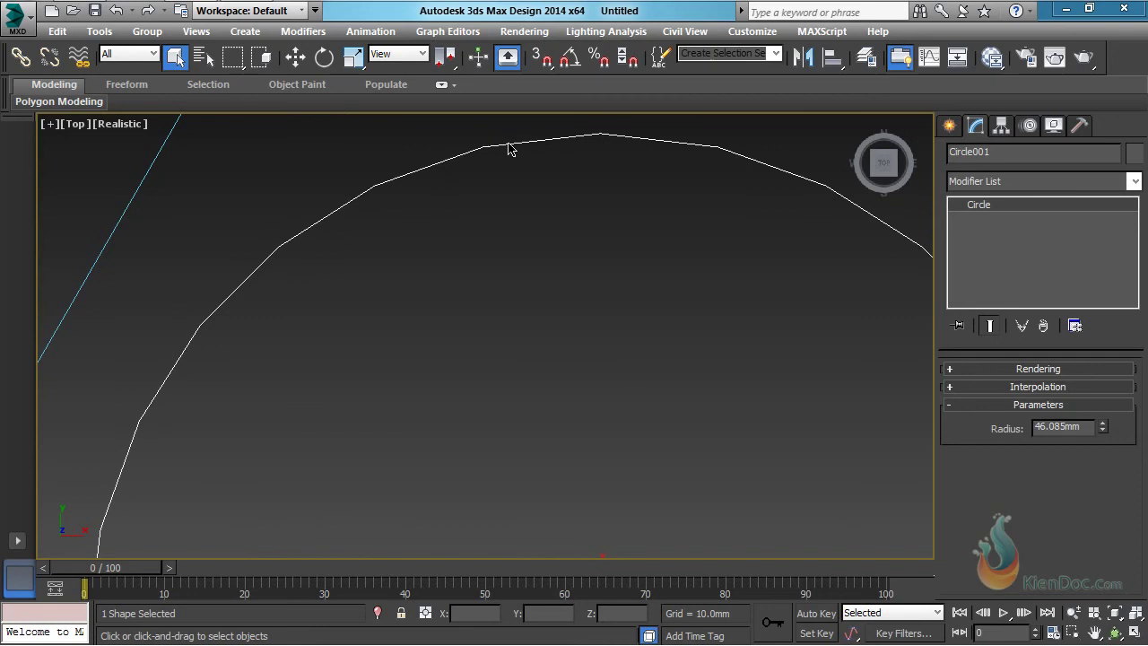
scroll(580, 146, down, 4)
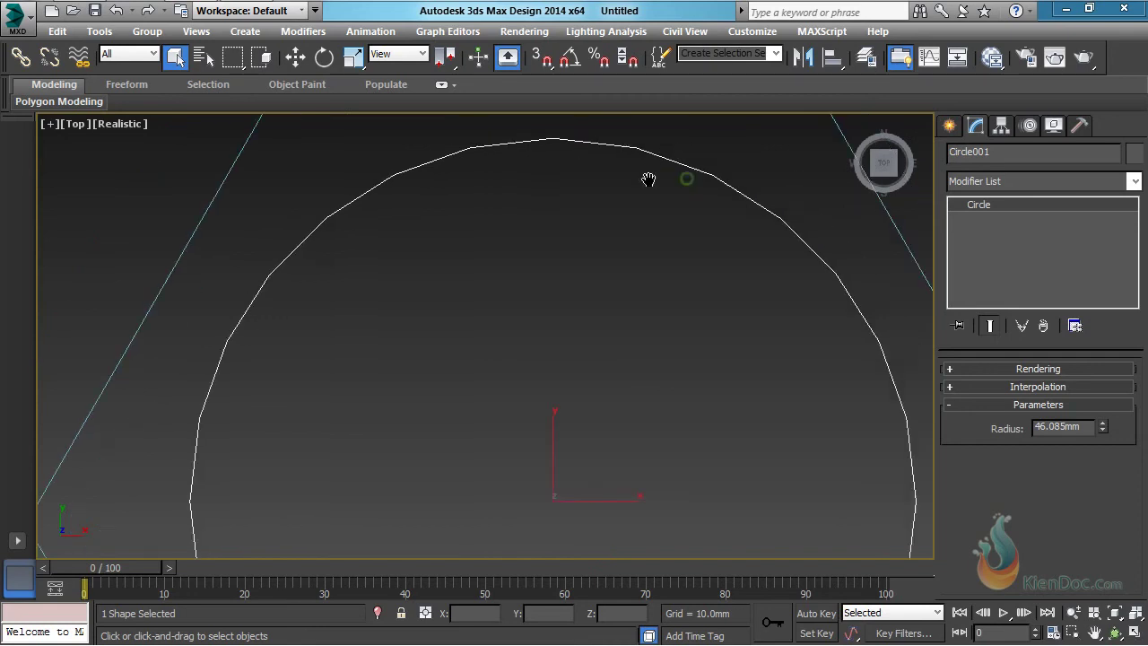
middle_drag(569, 159, 582, 225)
scroll(574, 197, down, 2)
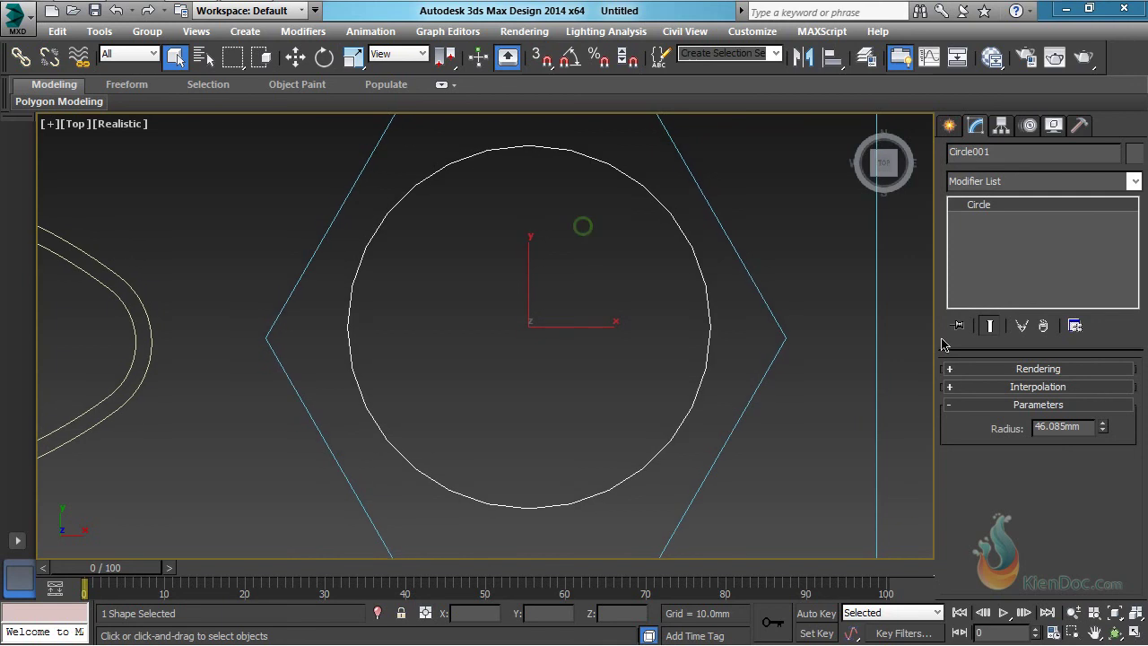
Set the circle's interpolation steps to 16 after trying 11 and 9, comparing the smoothness of its curve.
click(1041, 389)
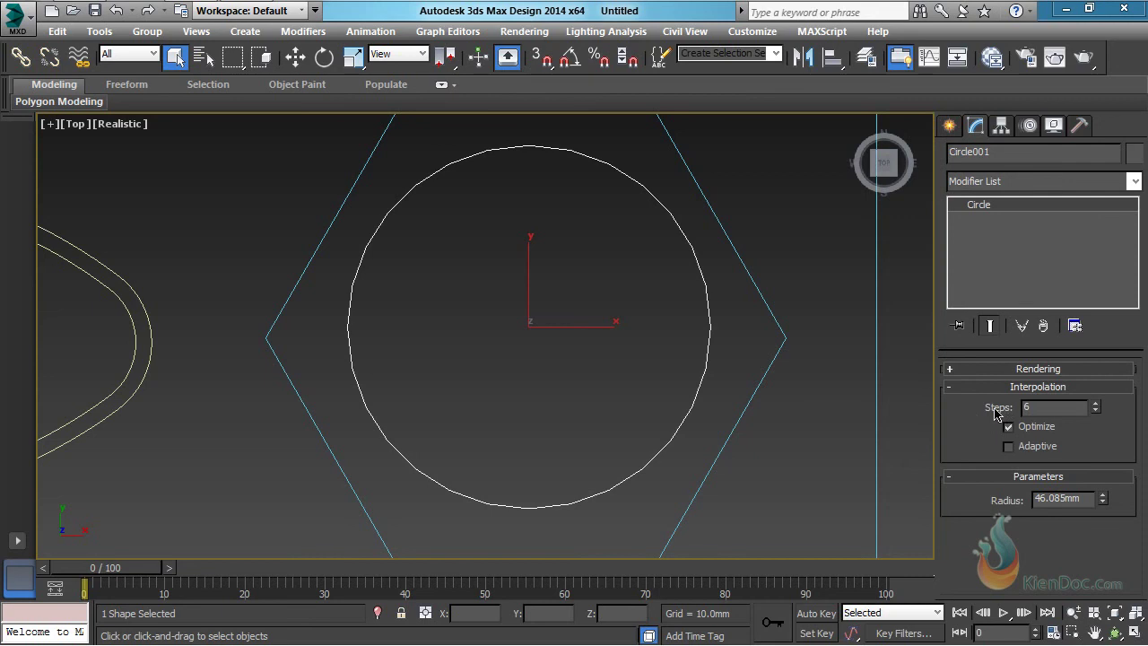
scroll(580, 177, up, 5)
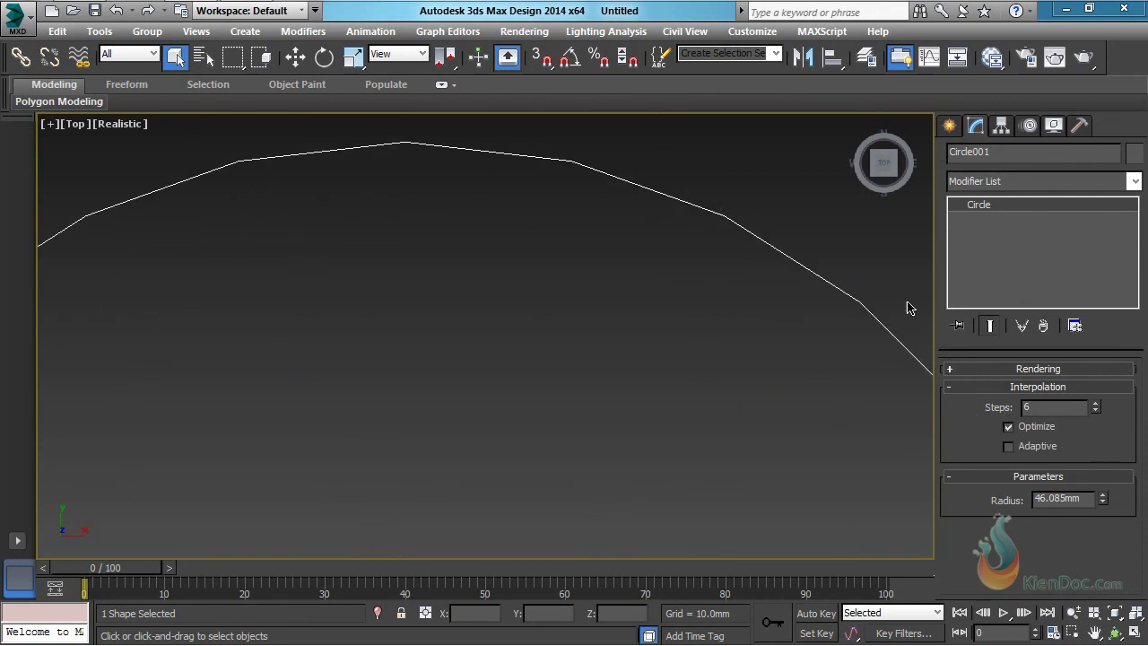
click(1097, 404)
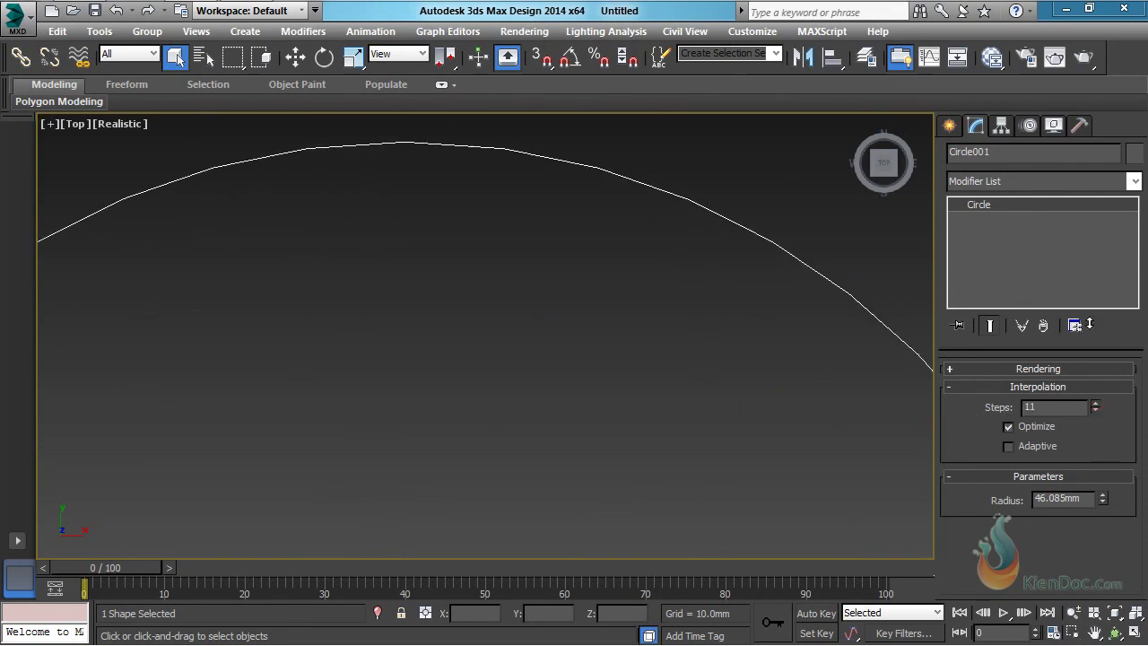
click(1096, 405)
click(1096, 405)
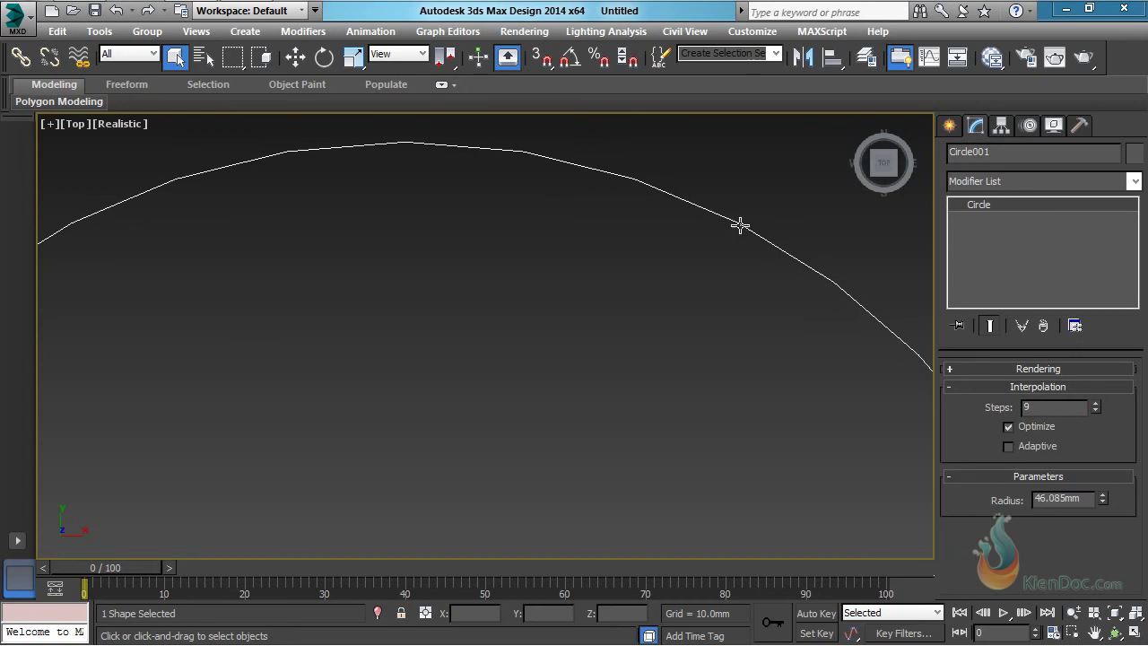
mouse_move(1100, 363)
mouse_down()
mouse_move(1057, 163)
mouse_move(1076, 304)
mouse_move(1066, 346)
mouse_move(1066, 334)
mouse_up()
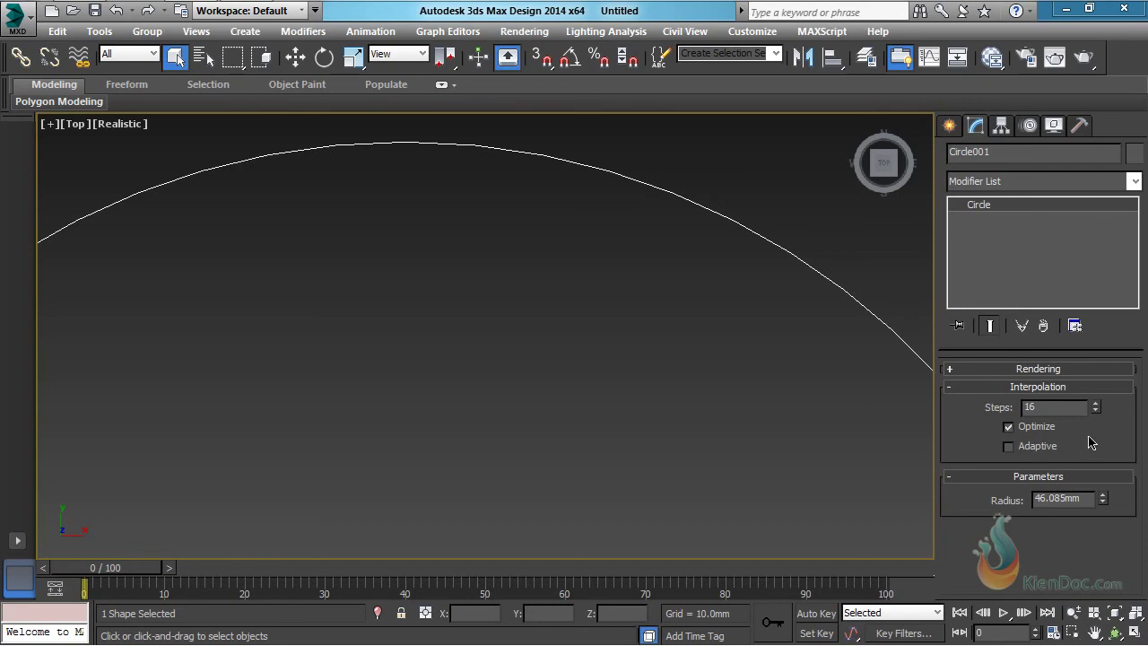
Enable Adaptive interpolation for the circle and reduce its radius to 43.781 mm.
click(1009, 447)
scroll(584, 287, down, 10)
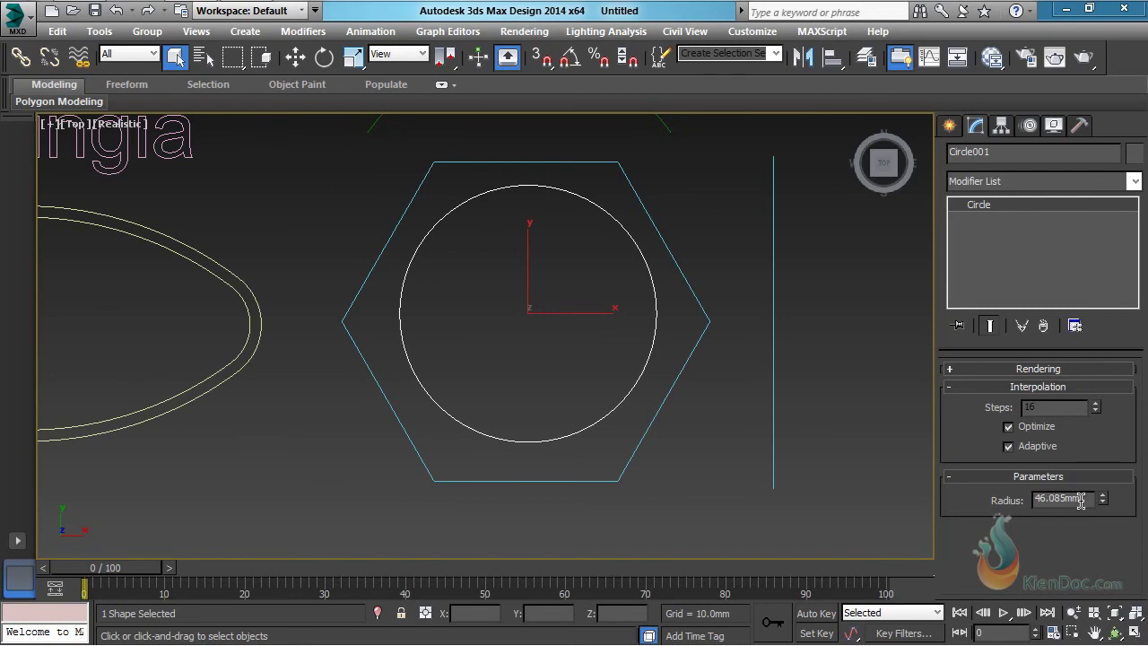
mouse_move(1103, 500)
mouse_down()
mouse_move(1120, 390)
mouse_move(1125, 512)
mouse_move(1123, 468)
mouse_move(1121, 497)
mouse_up()
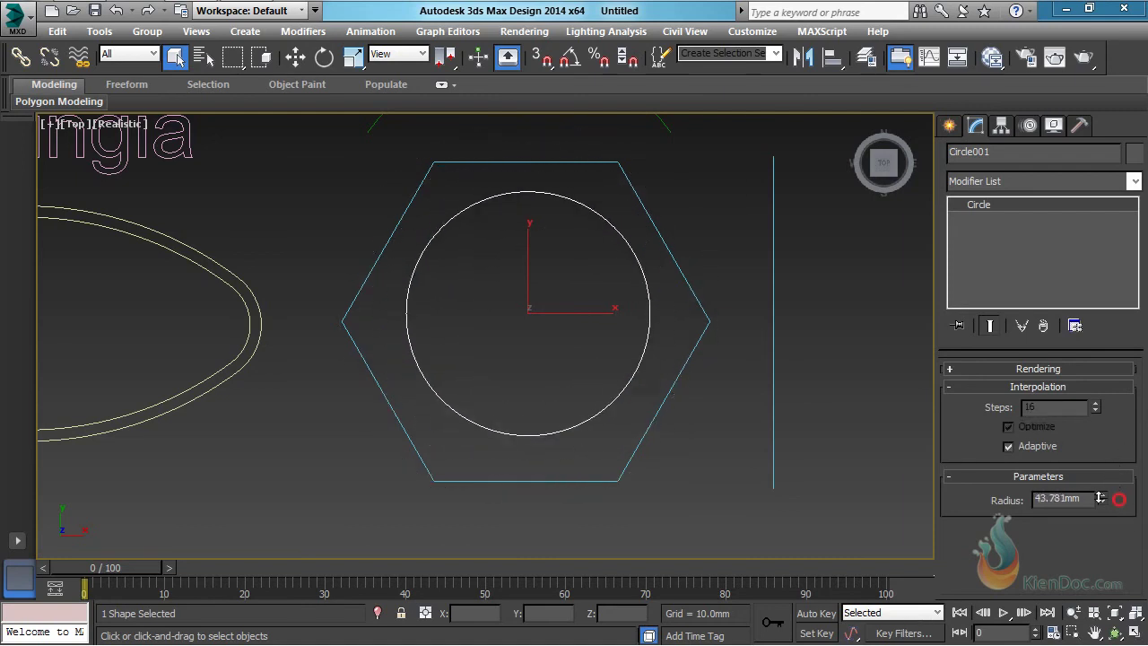
scroll(731, 354, down, 3)
middle_drag(736, 359, 661, 351)
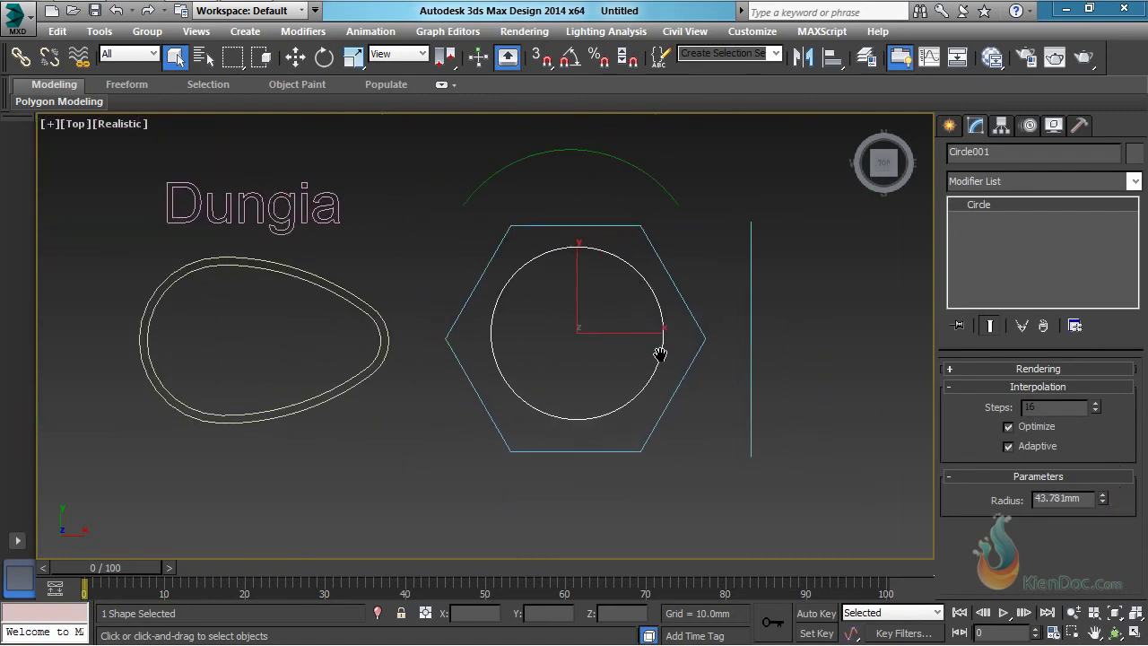
scroll(661, 351, up, 2)
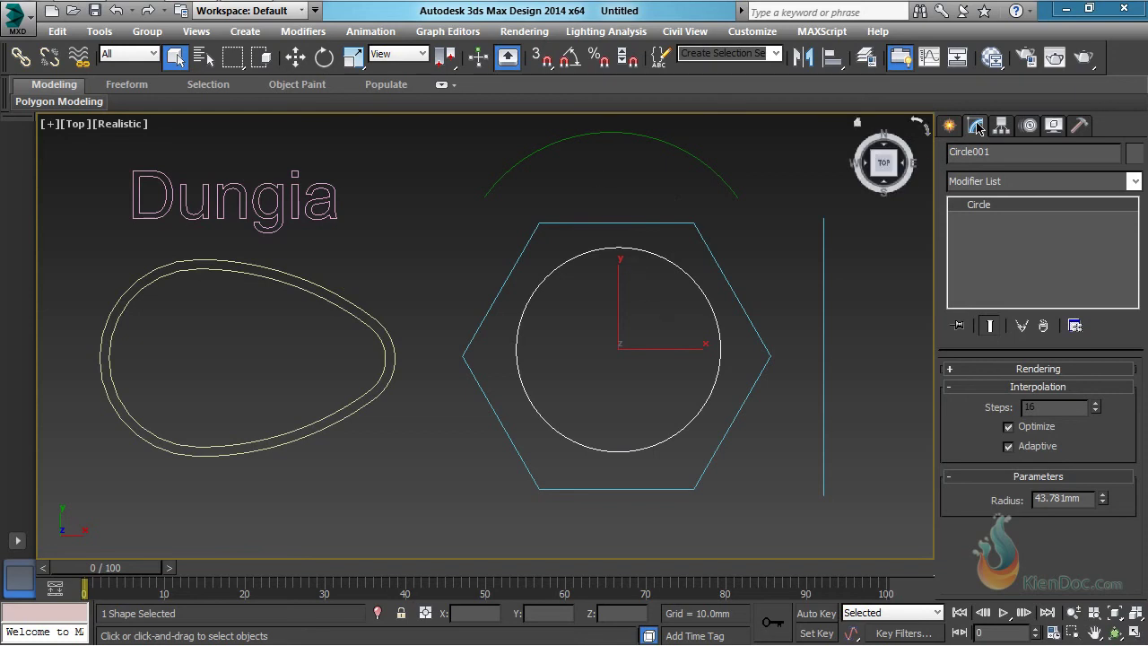
Recolour the circle, trying dark purple and ending with dark crimson, and deselect it.
click(995, 153)
click(1134, 157)
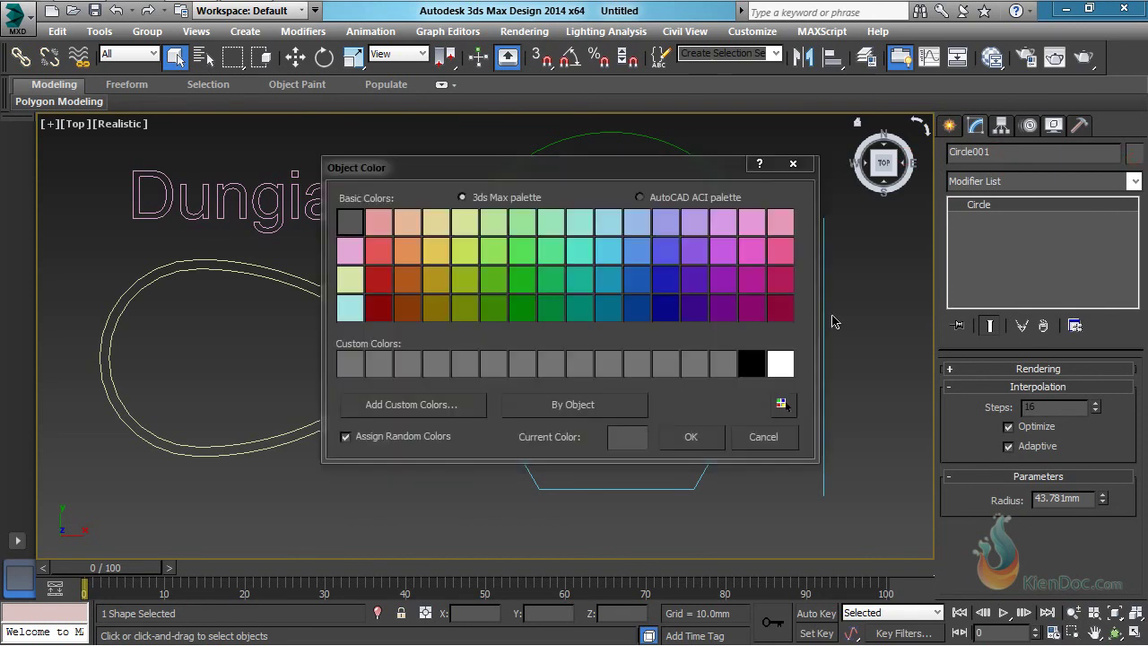
click(696, 308)
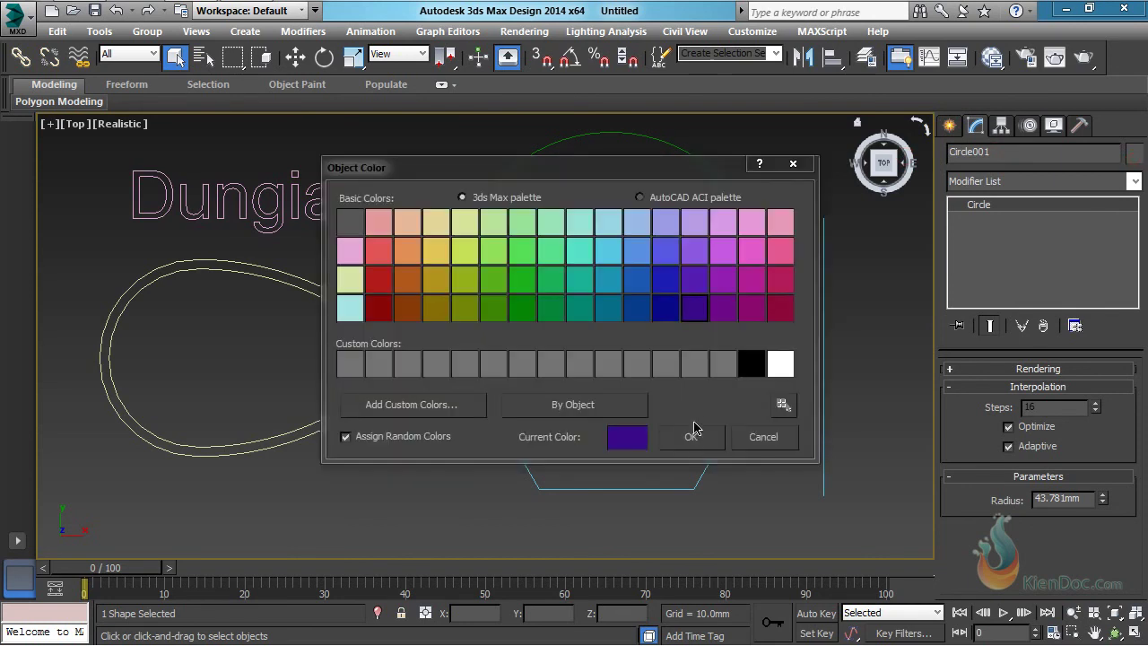
click(693, 438)
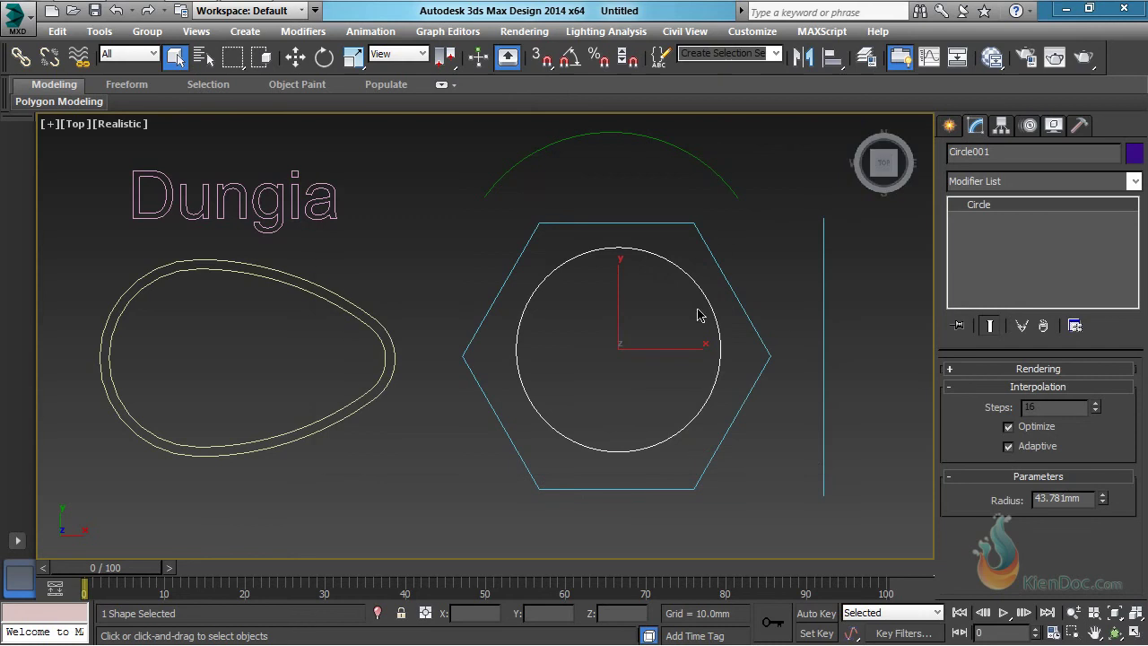
click(831, 258)
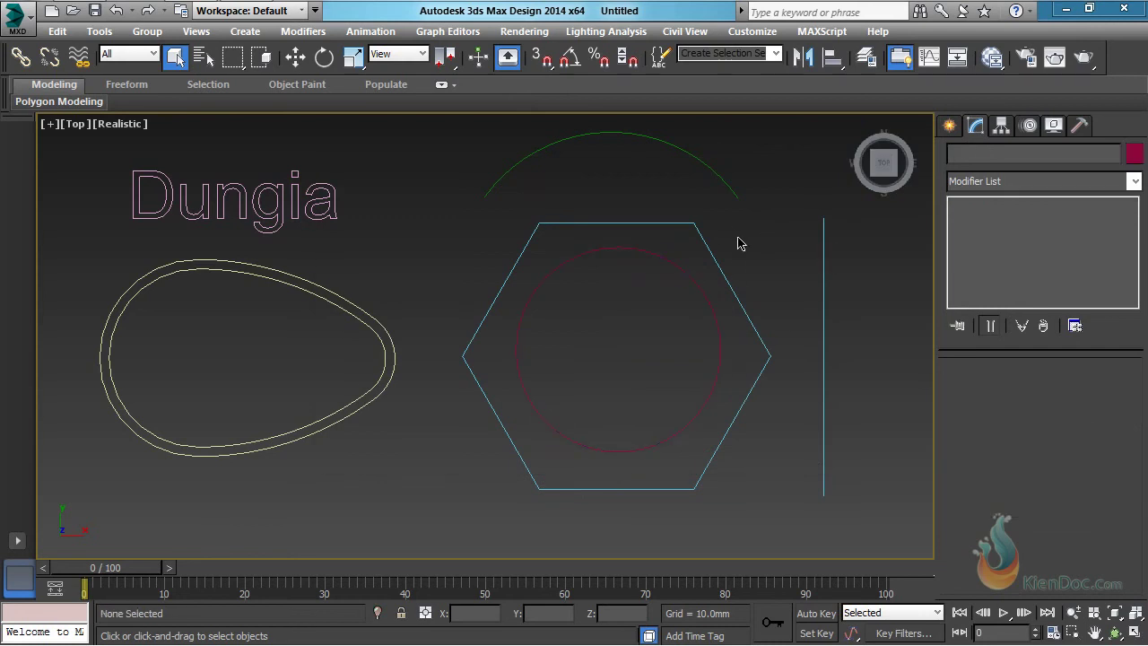
Select the hexagon around the circle and reduce its radius to 53.516 mm.
drag(723, 224, 660, 235)
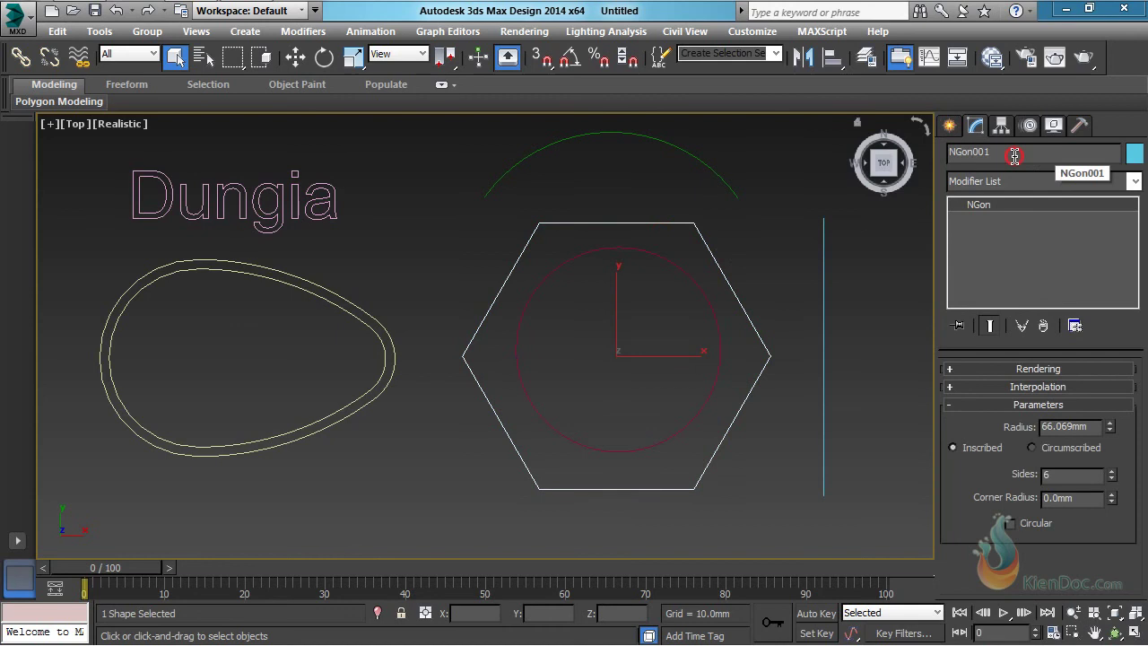
click(974, 155)
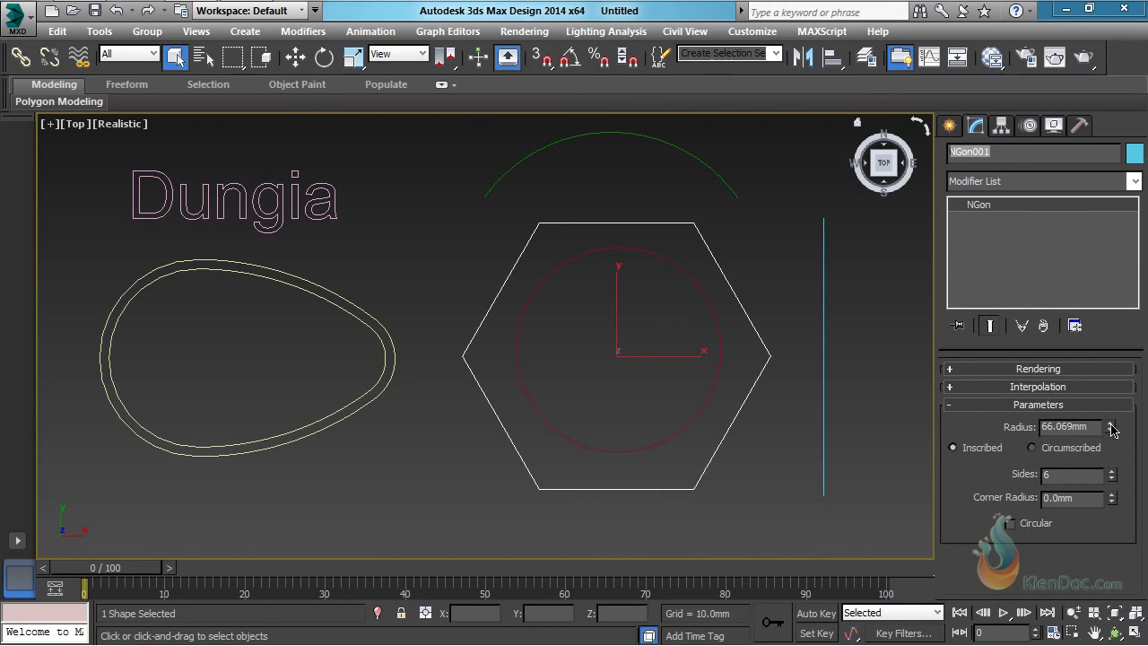
mouse_move(1112, 429)
mouse_down()
mouse_move(1119, 411)
mouse_move(1125, 442)
mouse_up()
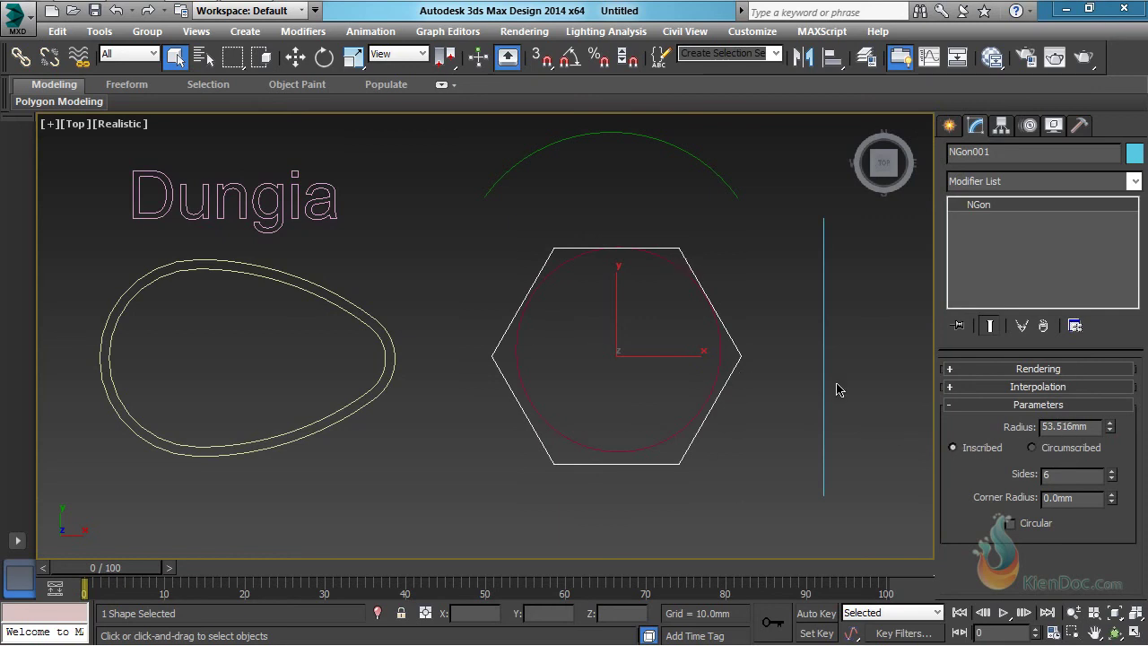
Delete the circle inside the hexagon.
click(710, 379)
Draw a circle by the Edge method between the hexagon's opposite left and right vertices, with 2.5D snapping set to Vertex.
click(950, 125)
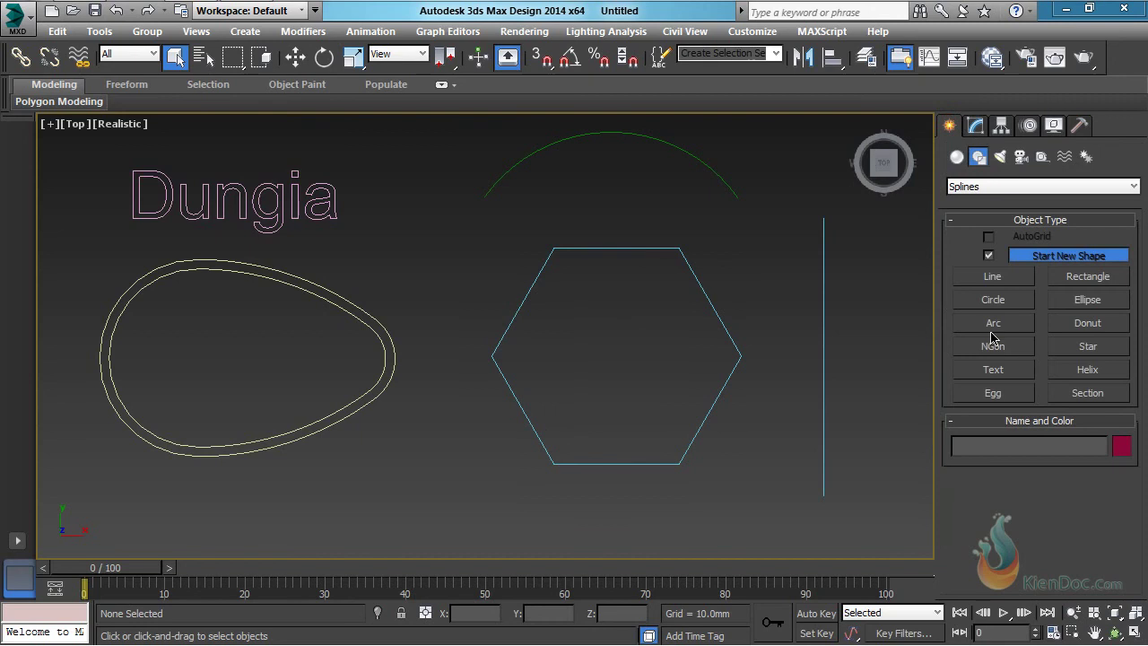
click(993, 300)
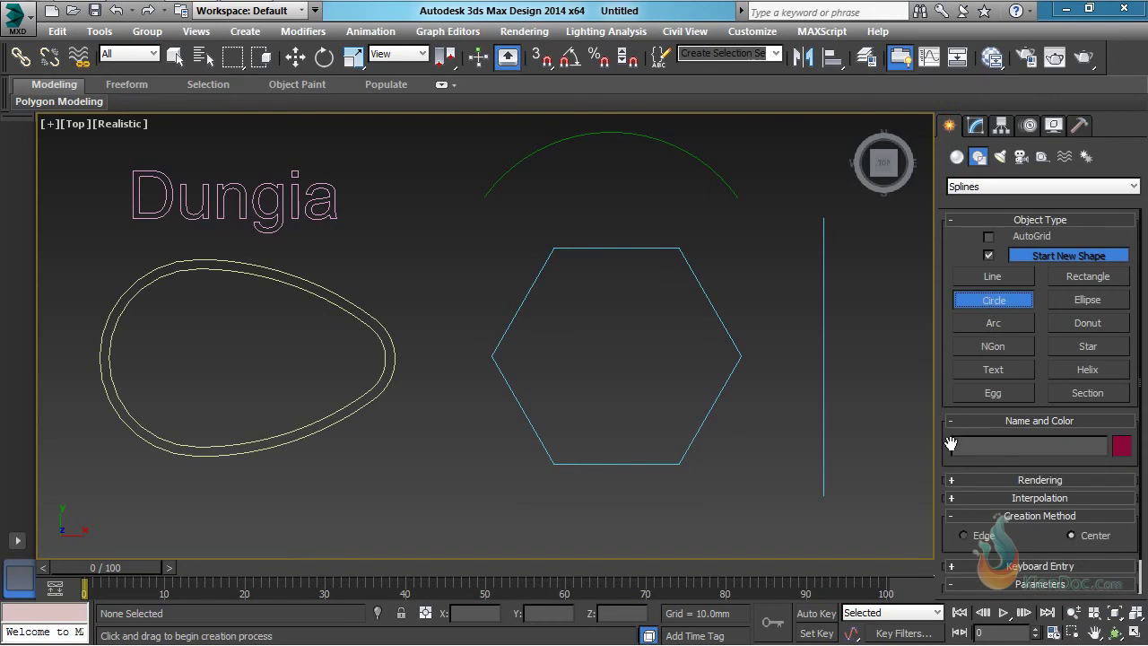
scroll(949, 452, down, 2)
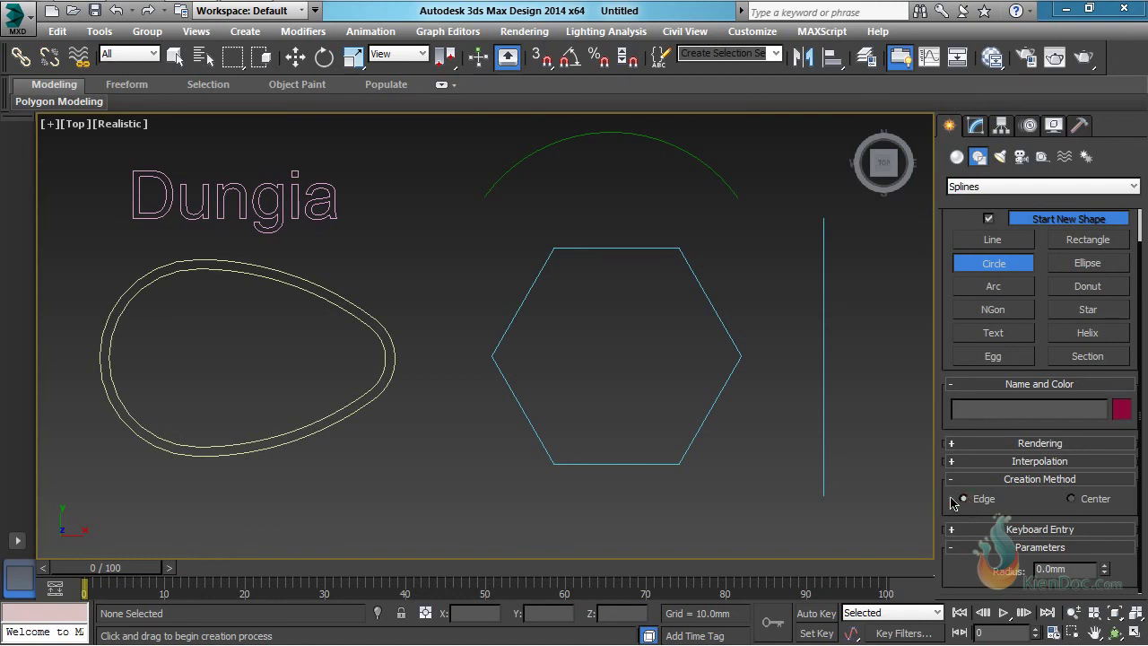
drag(538, 59, 540, 115)
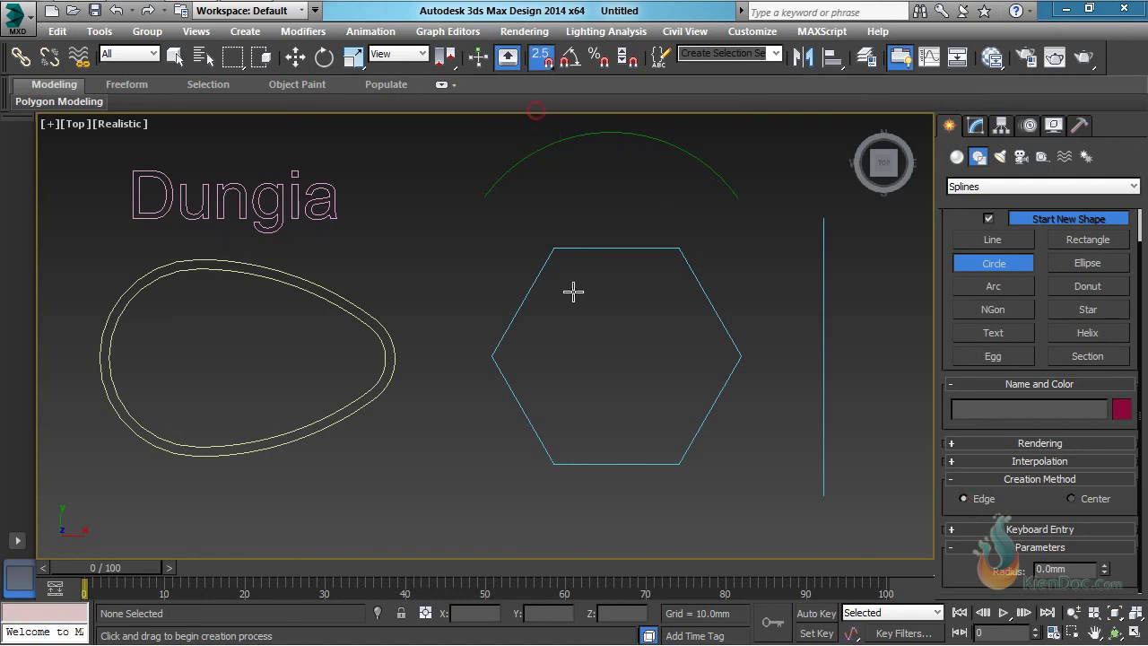
right_click(541, 59)
click(446, 307)
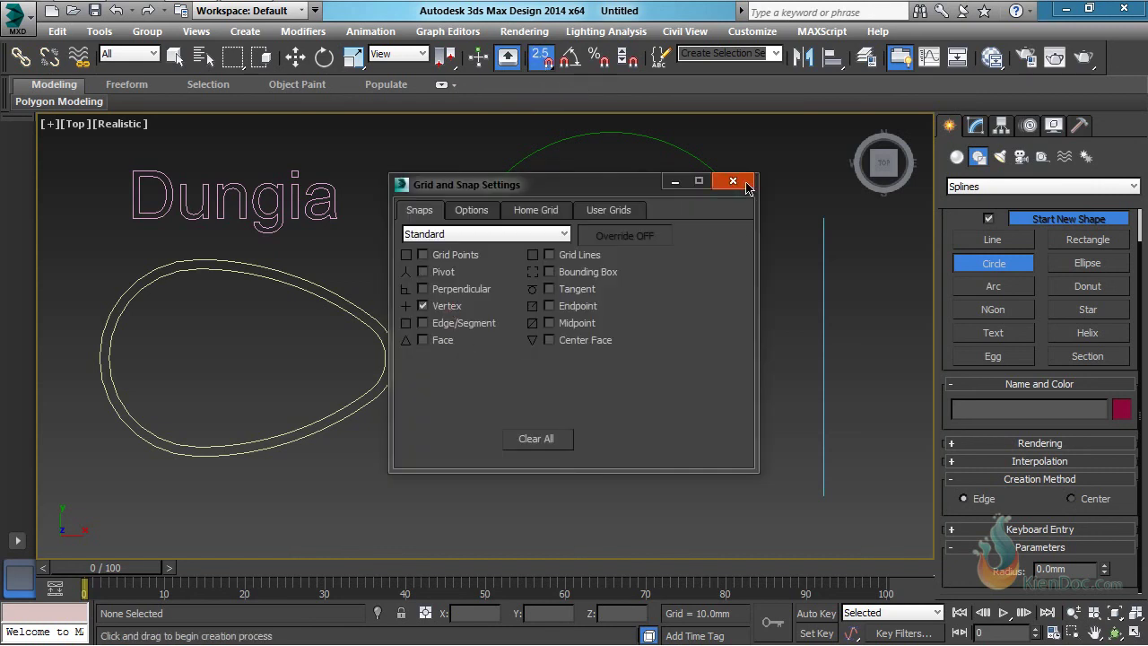
click(733, 180)
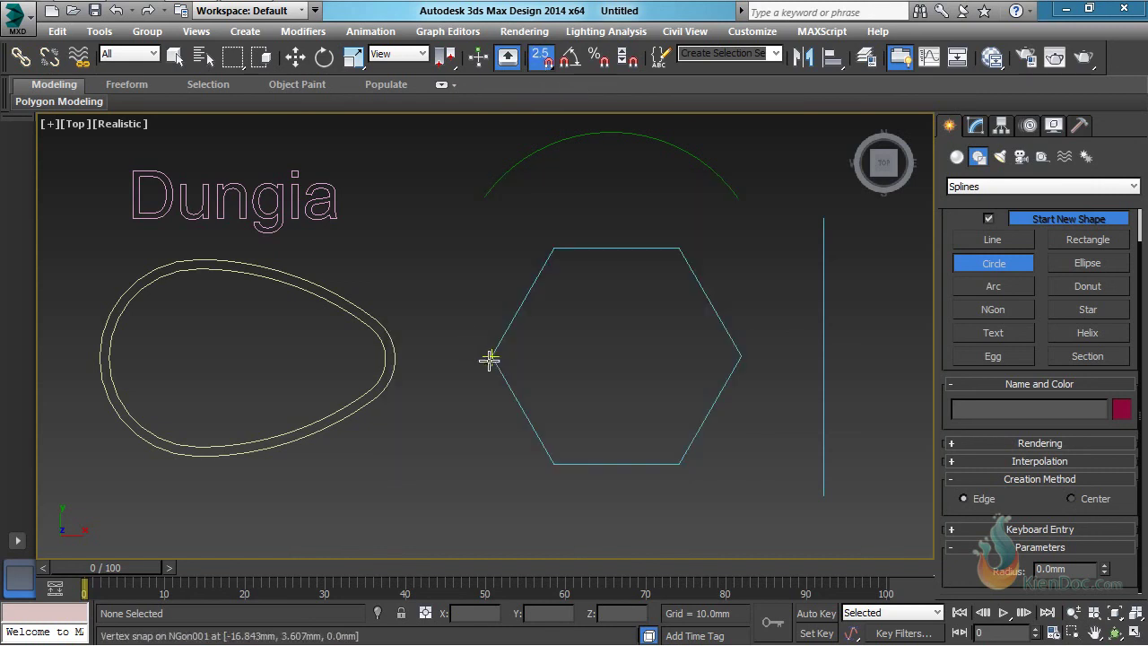
drag(497, 357, 741, 361)
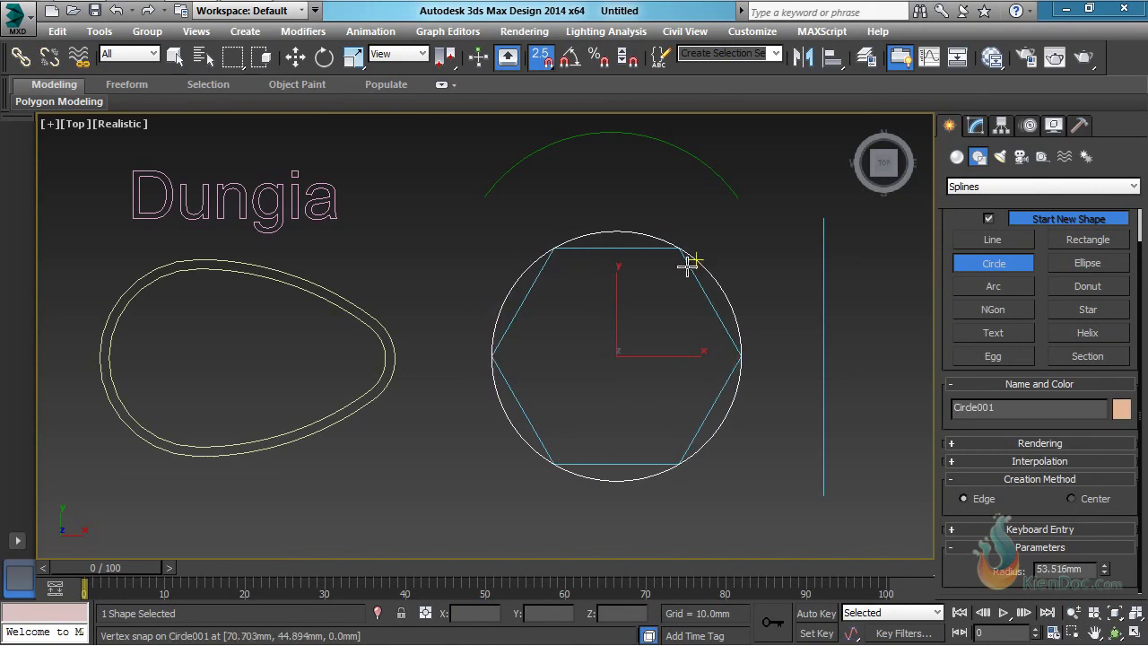
right_click(730, 246)
Select the hexagon inside the circle, try its Circumscribed option, and return it to Inscribed.
click(708, 297)
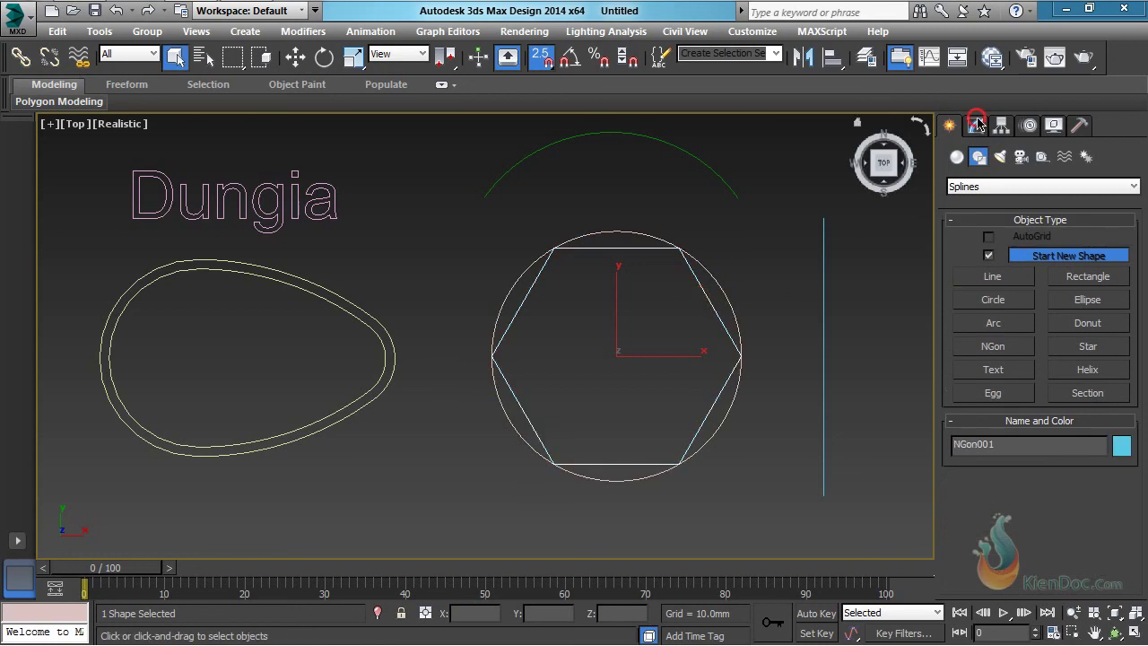
click(976, 125)
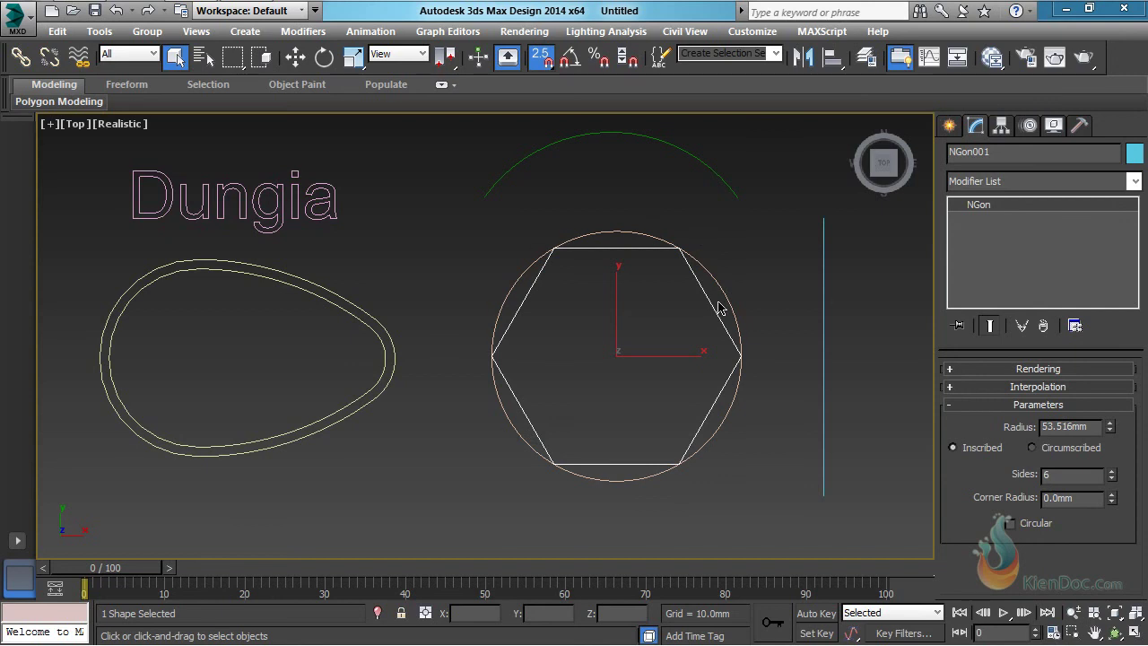
click(1032, 447)
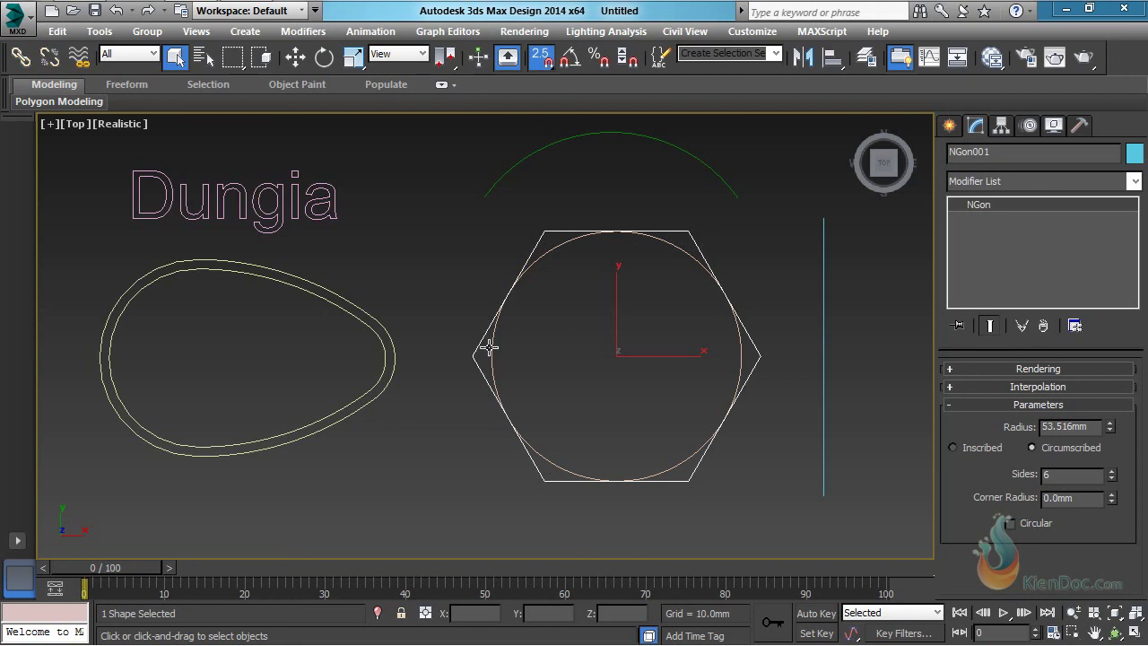
click(954, 447)
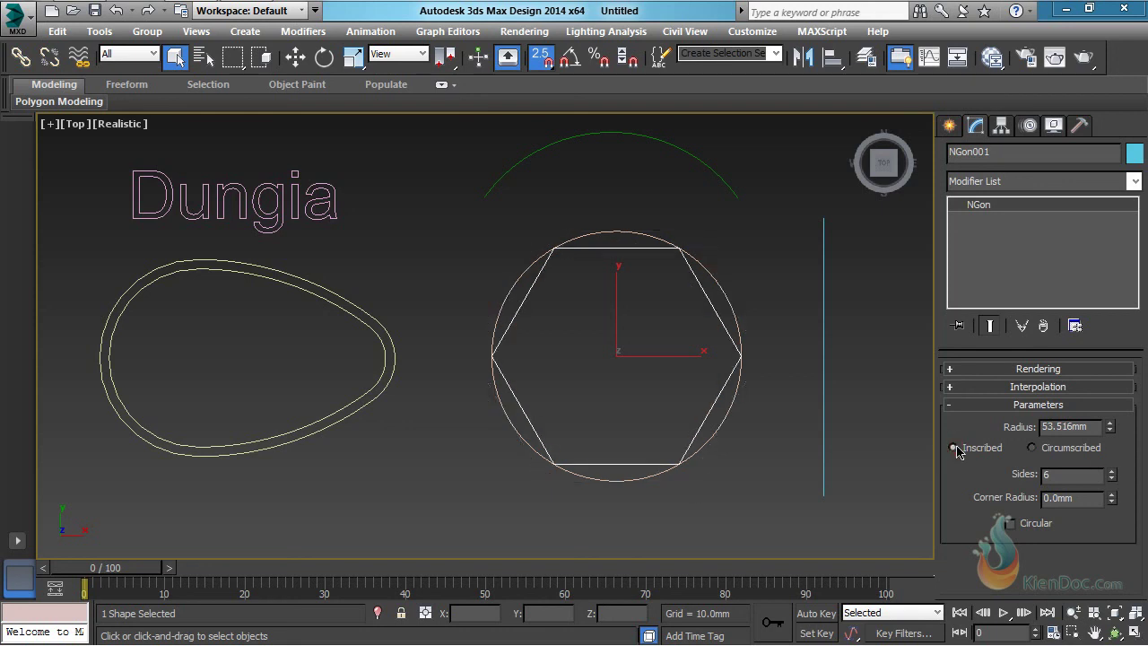
Try different side counts on the hexagon, including 5, ending with 8 sides.
double_click(1057, 475)
text(5)
double_click(1067, 475)
text(6)
double_click(1067, 475)
text(5)
key(Return)
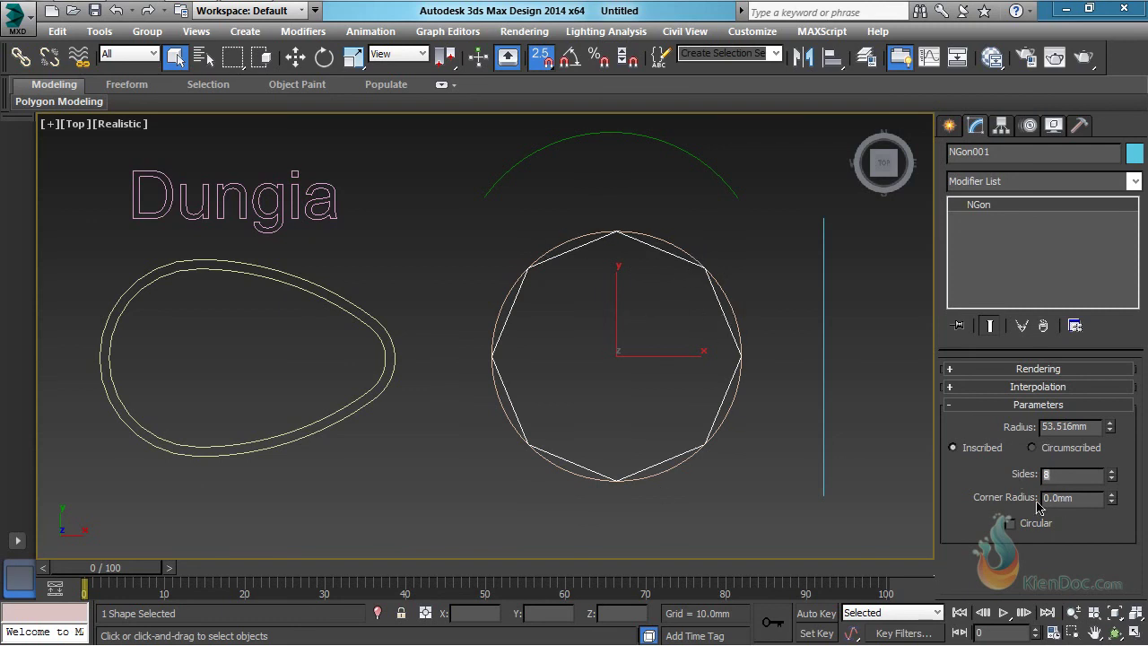
Try a small corner radius on the octagon while inspecting one corner closely, and return it to 0 mm.
middle_drag(701, 298, 686, 331)
scroll(687, 299, up, 8)
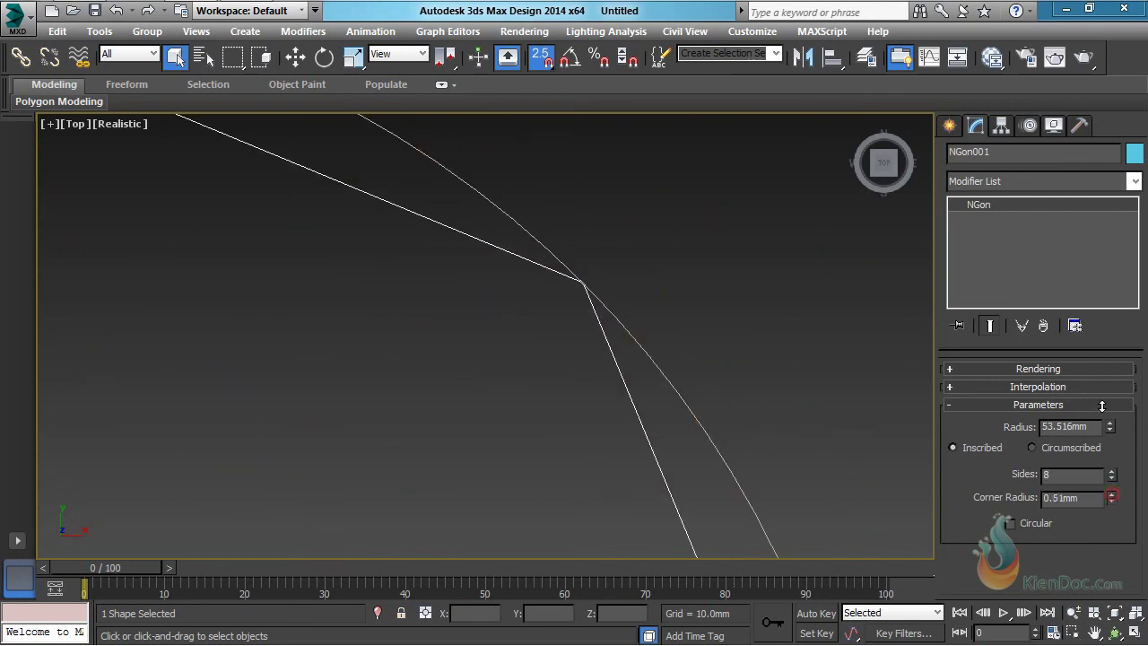
drag(1114, 500, 999, 481)
scroll(475, 341, down, 8)
scroll(655, 334, up, 3)
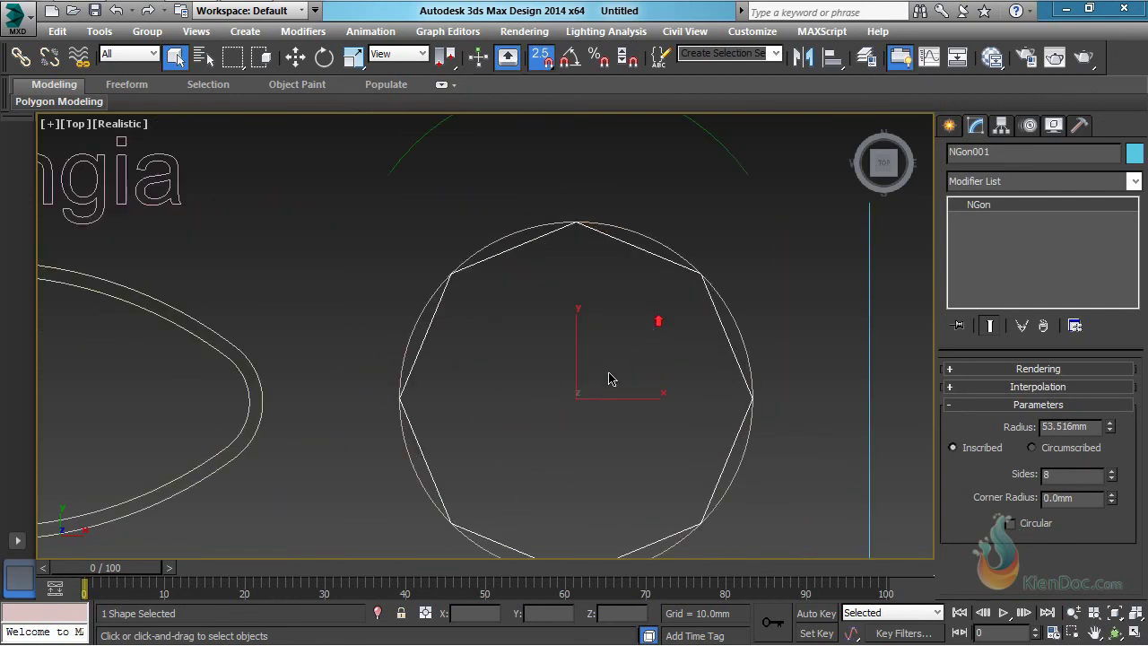
middle_drag(610, 377, 744, 340)
scroll(795, 353, down, 1)
scroll(825, 362, down, 1)
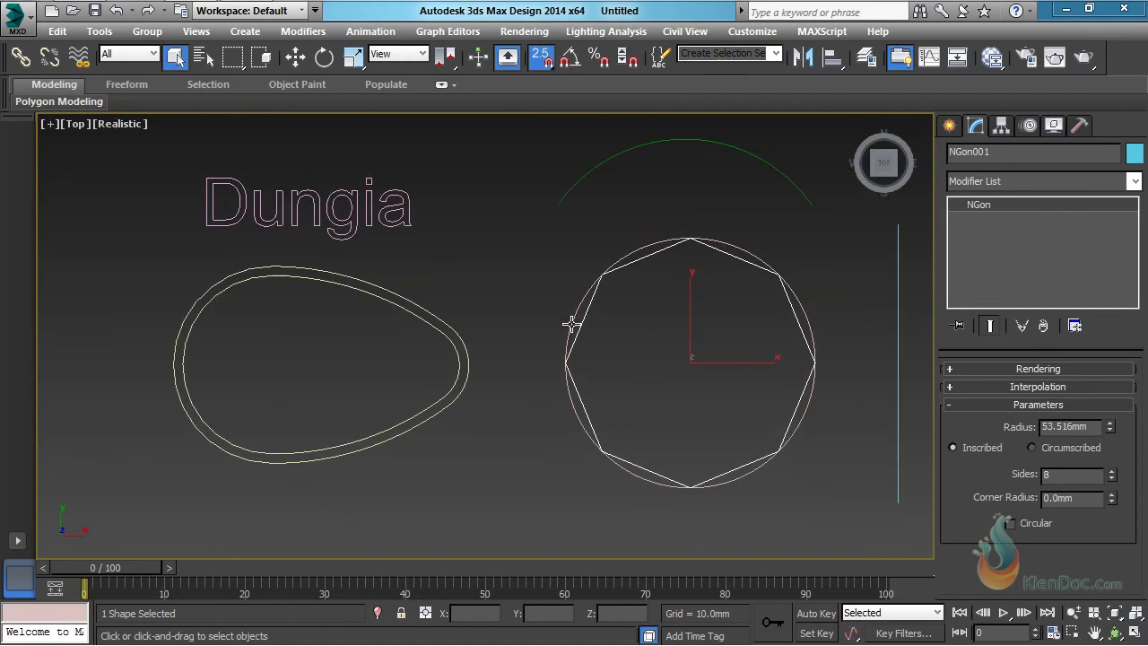
Toggle the octagon's Circular option on and off, leaving it disabled.
click(1011, 523)
click(1011, 523)
click(1011, 523)
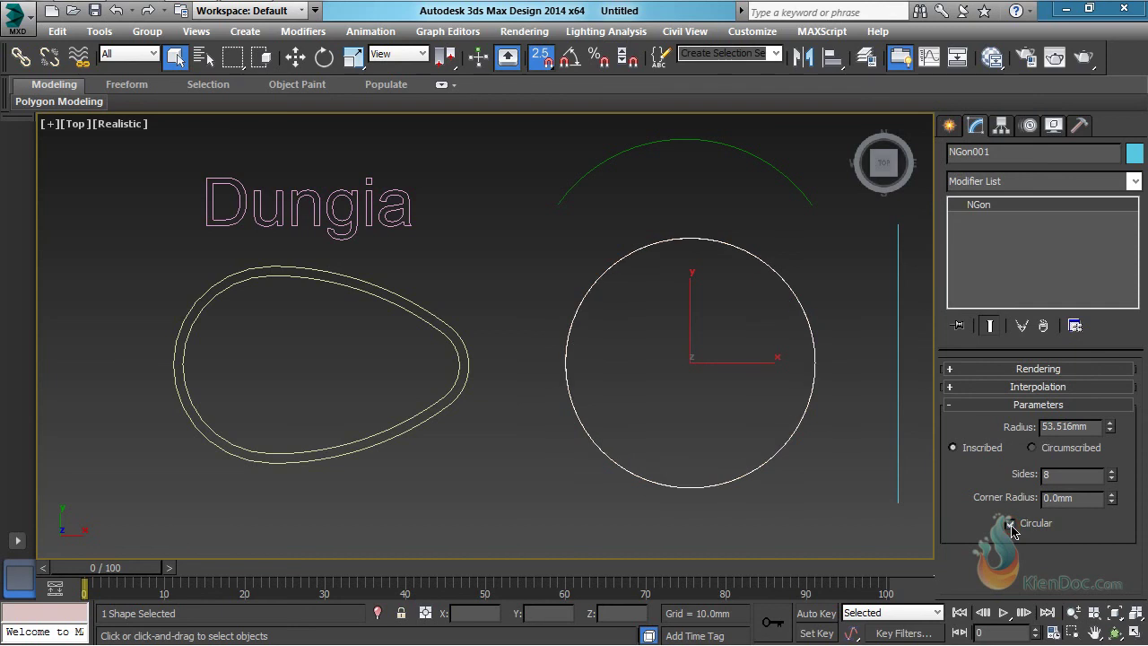
click(1011, 523)
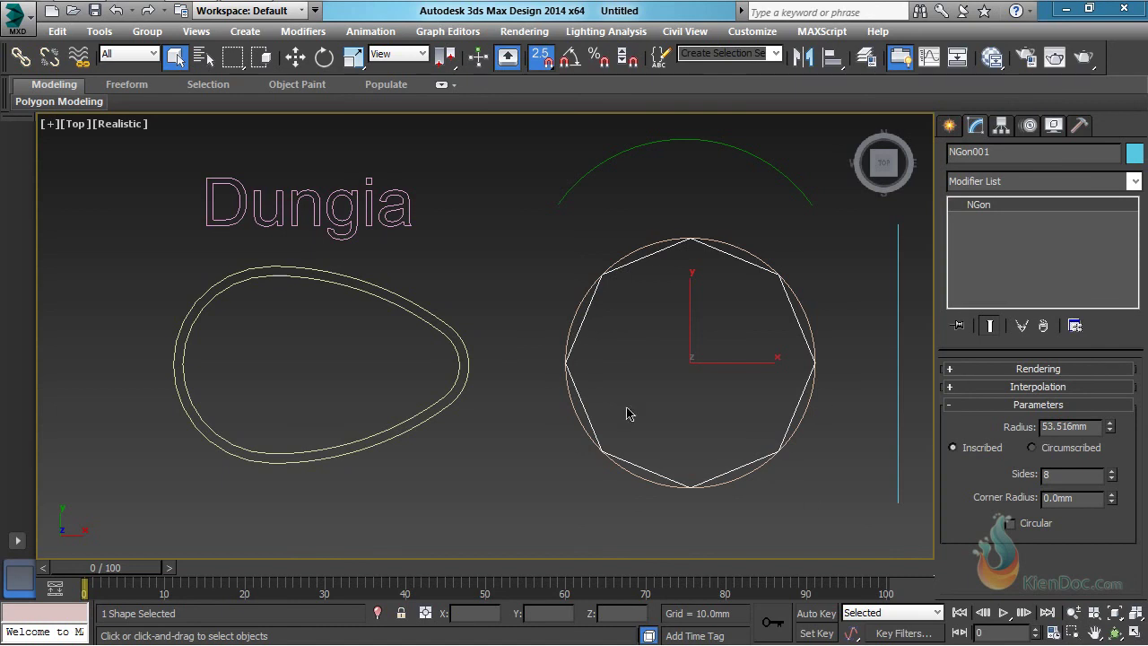
Set the number of sides of the polygon to 6.
click(993, 484)
text(6)
key(Return)
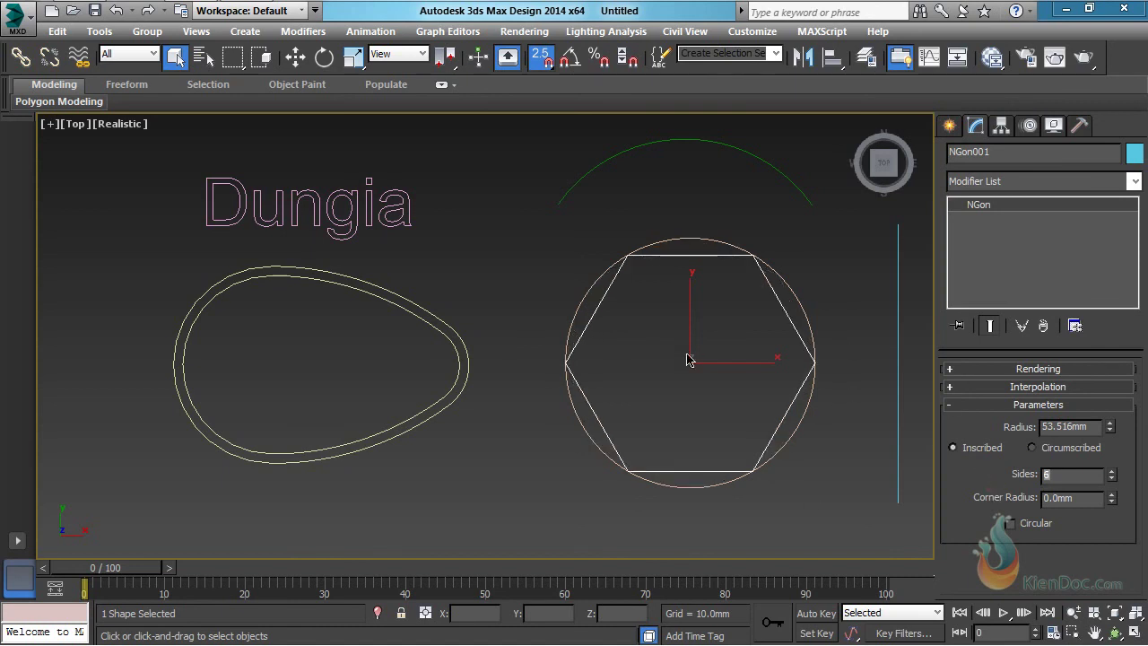
Select the green arc, reduce its radius to 61.363 mm, and widen it from 0 to 178.116 degrees.
click(691, 140)
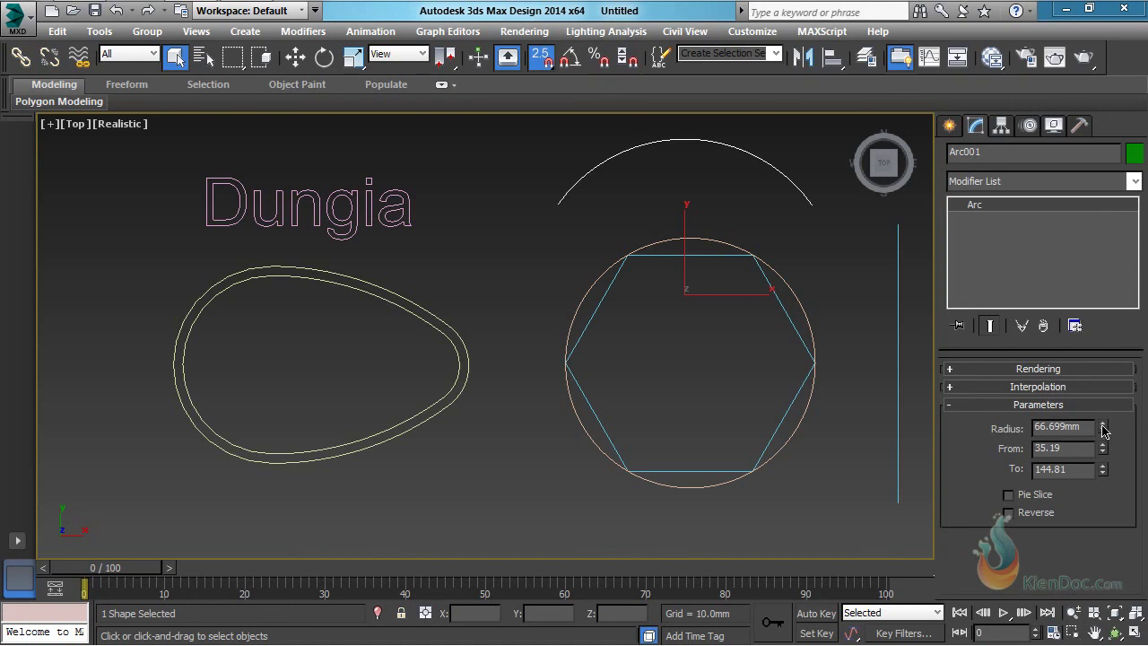
mouse_move(1104, 430)
mouse_down()
mouse_move(1104, 414)
mouse_move(1108, 428)
mouse_up()
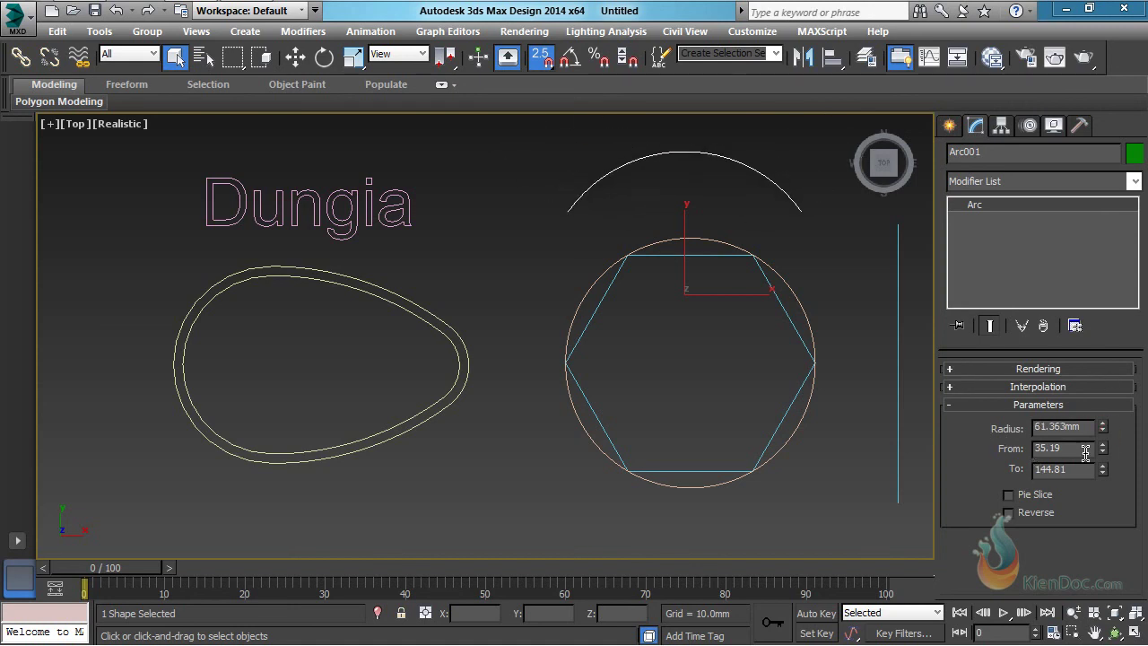
drag(1104, 446, 1077, 556)
drag(1104, 468, 1109, 445)
Enable Pie Slice on the arc, narrow it to run from 20.75 to 154.961 degrees, and try Reverse.
click(1021, 496)
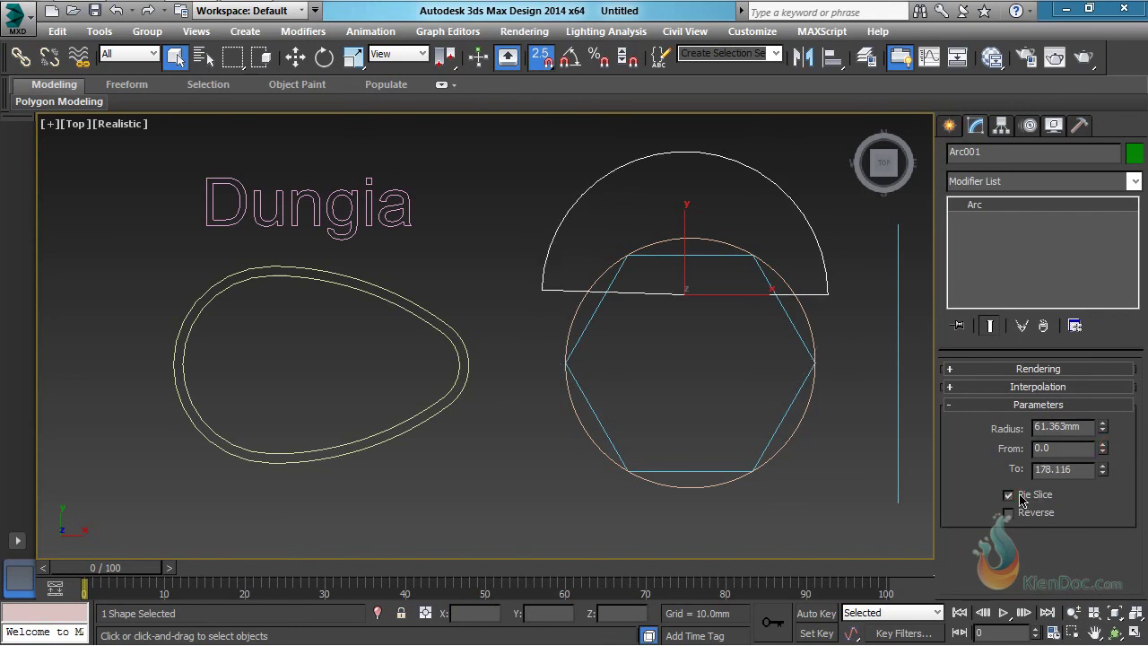
click(1021, 498)
click(1021, 498)
drag(1106, 470, 1068, 238)
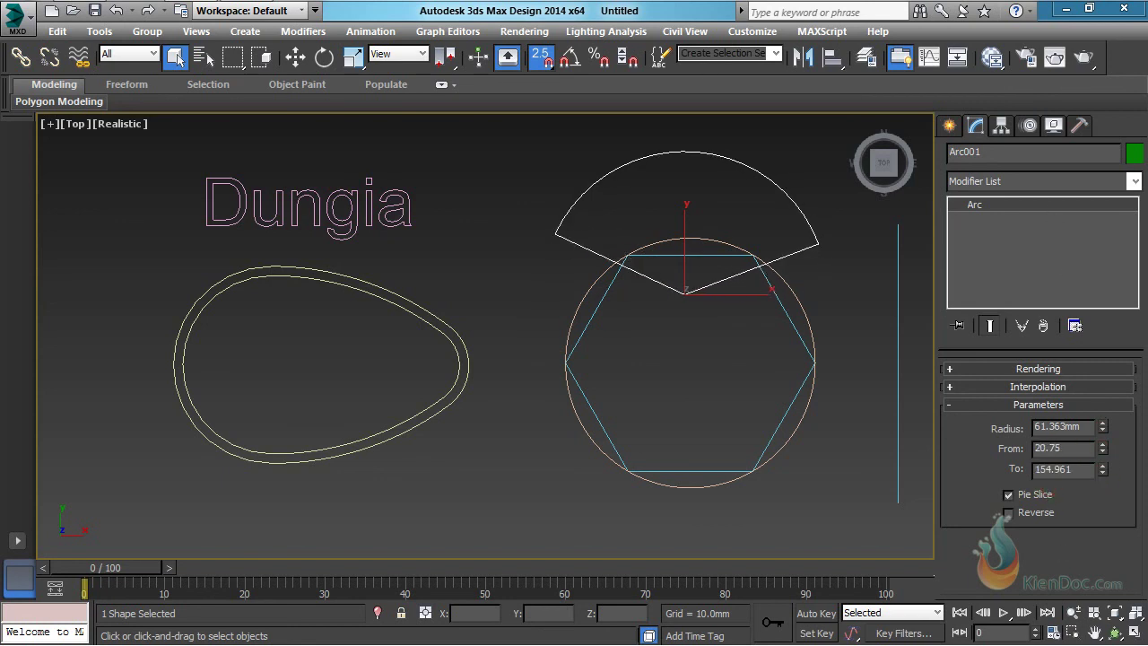
click(1008, 513)
click(1038, 404)
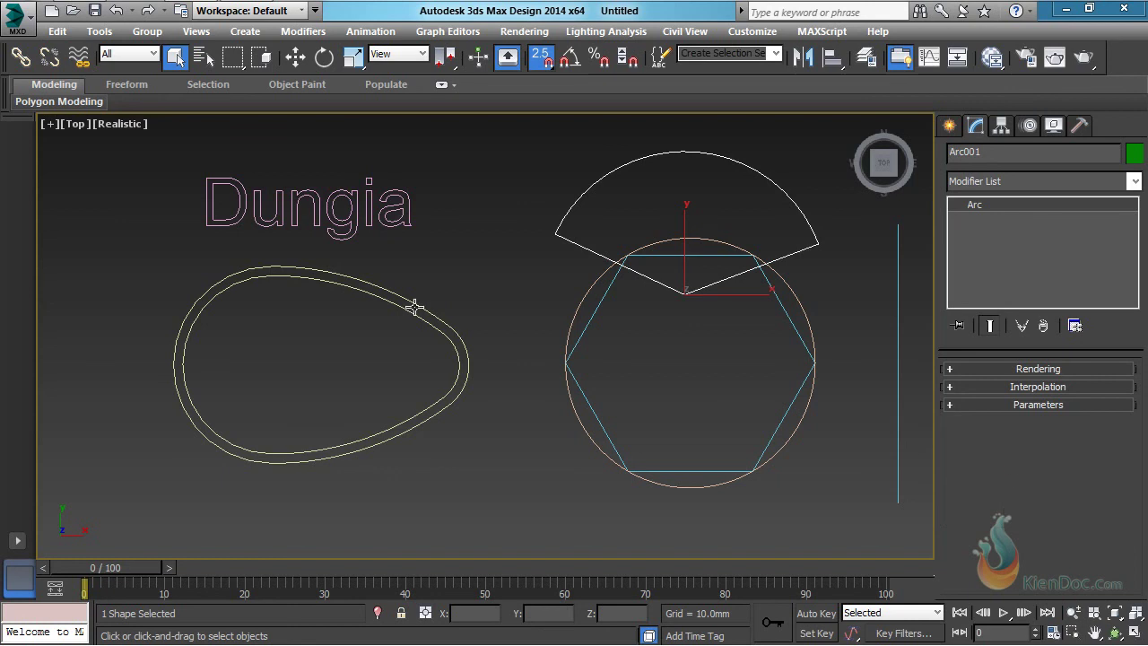
Select the egg shape, reduce it to 120.108 length and 80.072 width, and toggle its outline off and on.
click(412, 305)
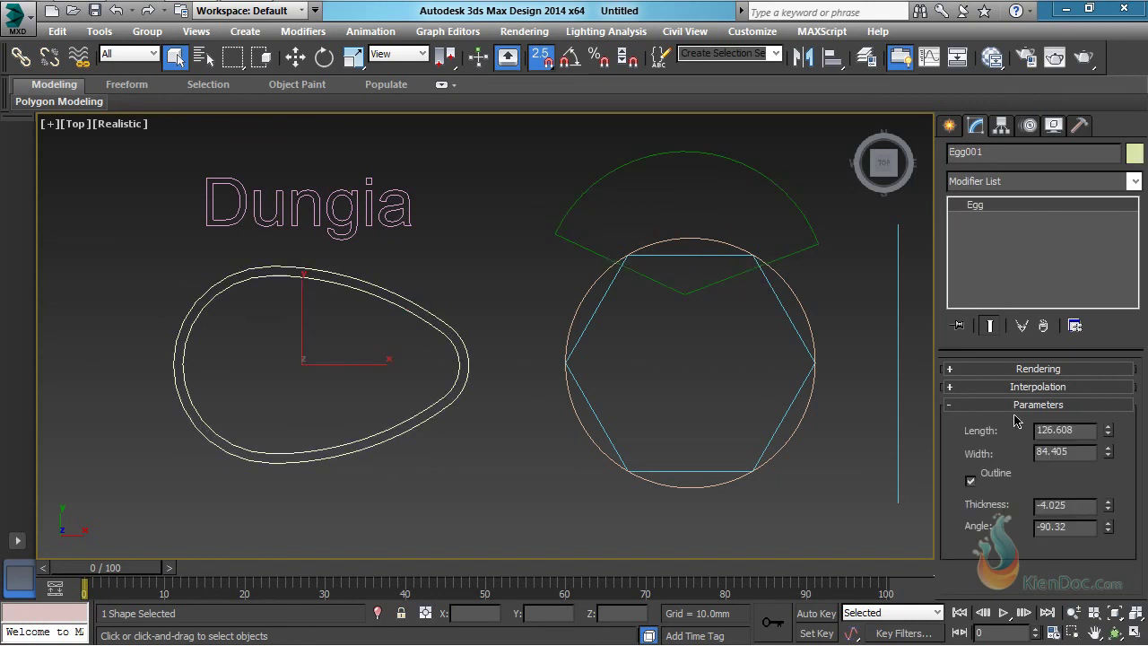
mouse_move(1110, 434)
mouse_down()
mouse_move(1106, 405)
mouse_move(1102, 449)
mouse_up()
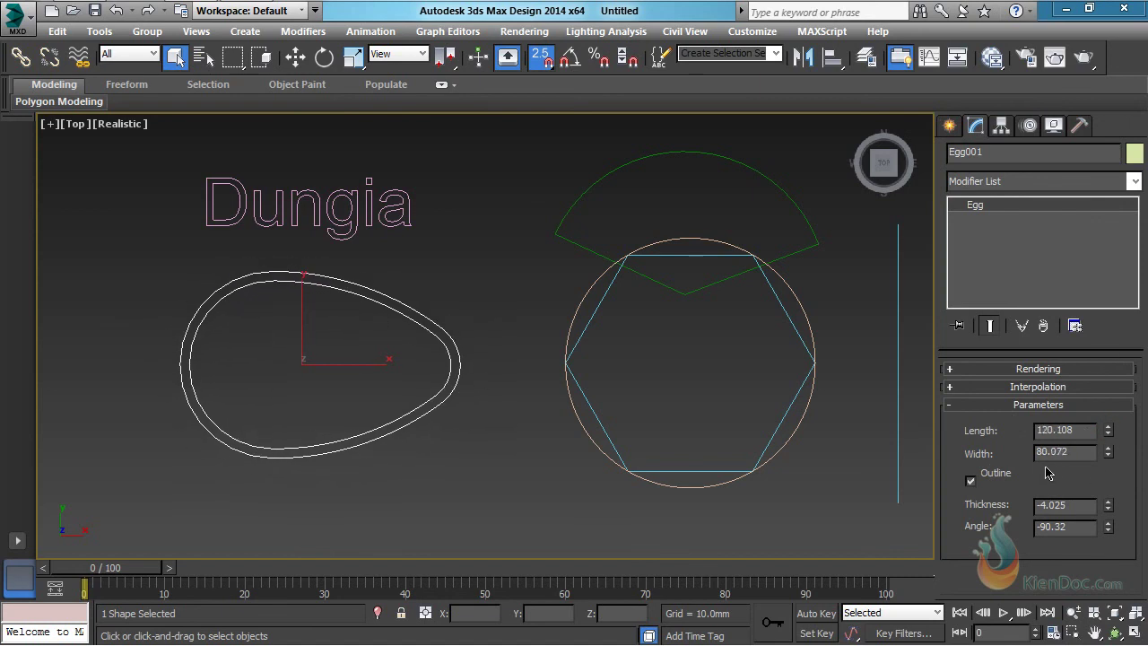
click(970, 482)
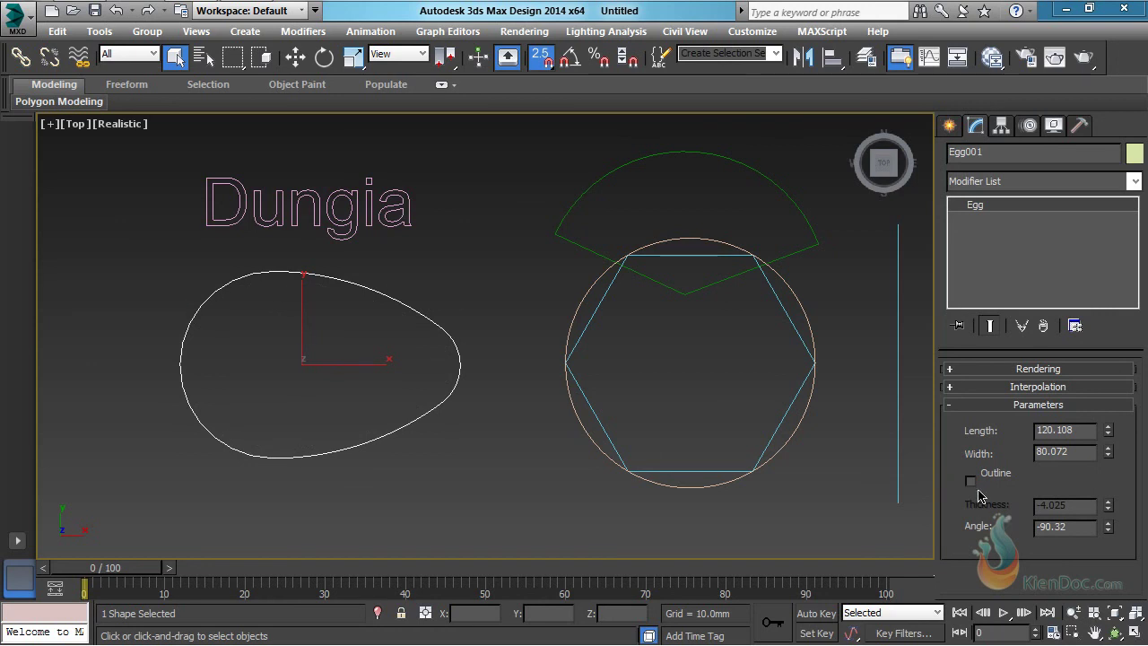
click(972, 483)
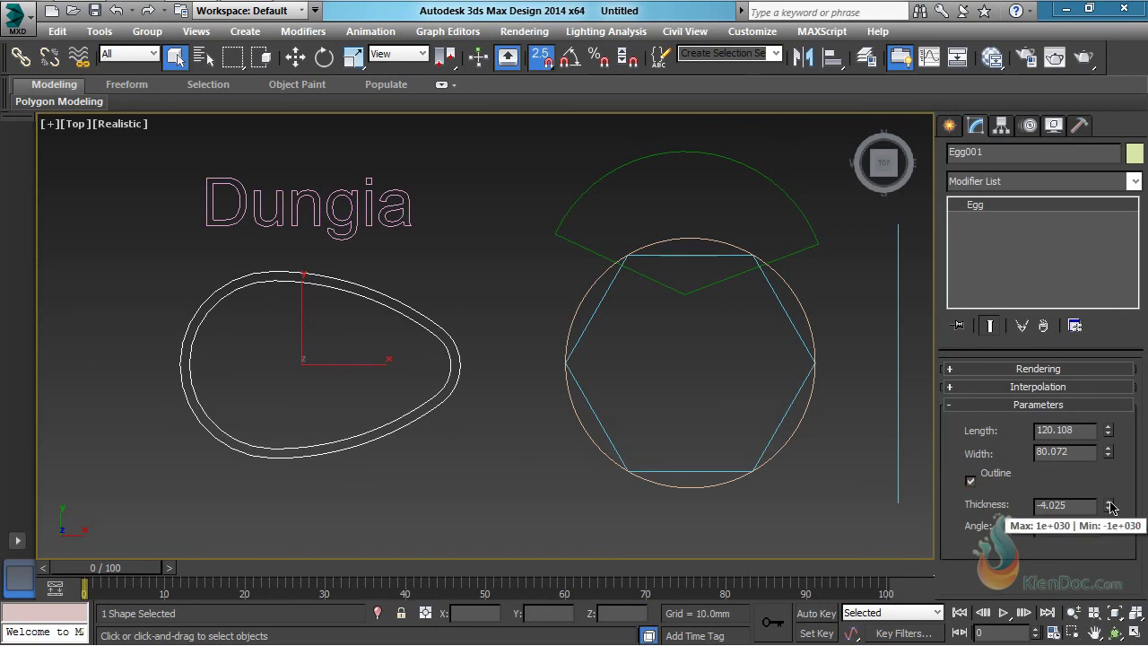
Set the egg's outline thickness to -7.025 and its angle to 90.
double_click(1081, 506)
drag(1109, 508, 1106, 224)
middle_drag(691, 342, 671, 347)
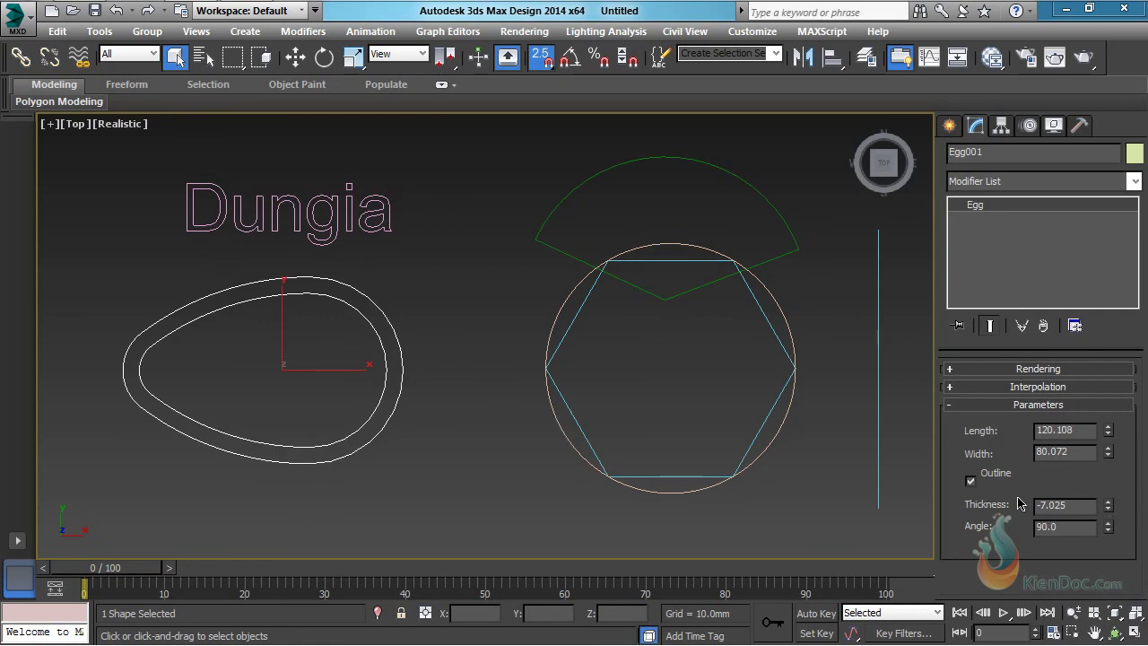
Select the Dungia text, try the Arial Bold font and italic style, and return it to plain Arial.
click(376, 200)
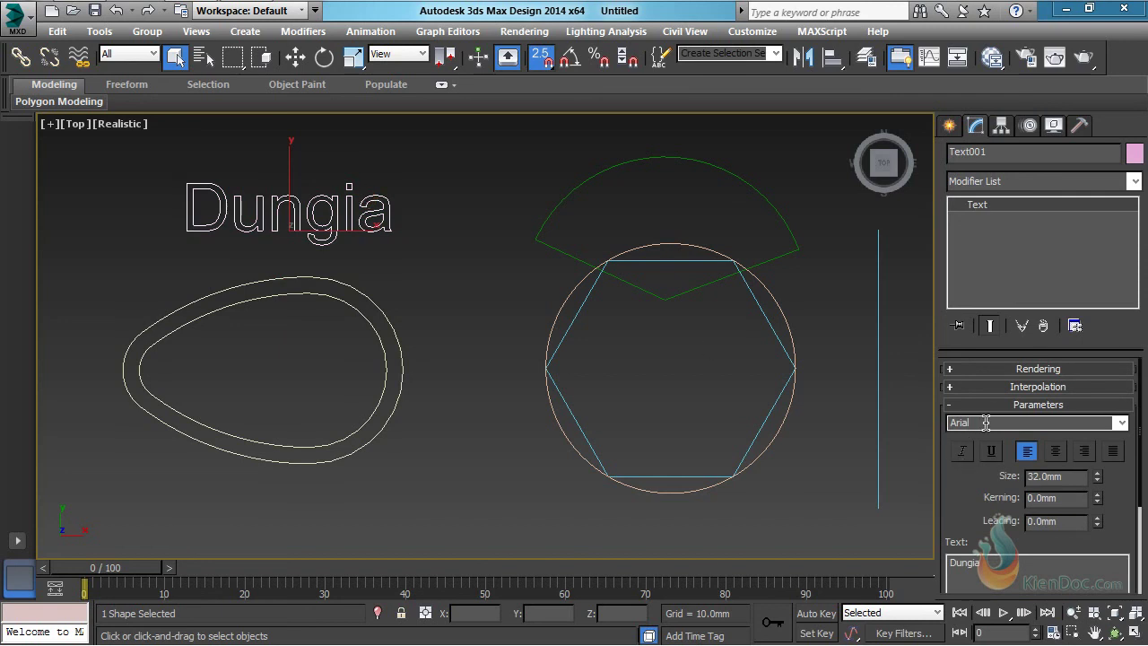
click(1123, 423)
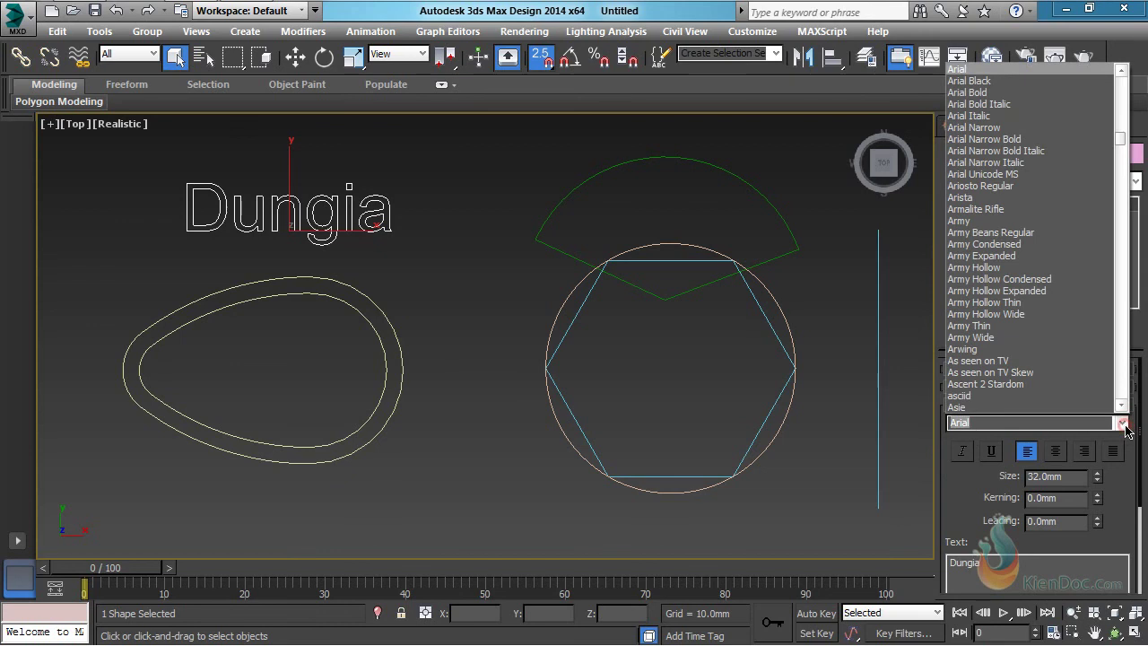
click(987, 93)
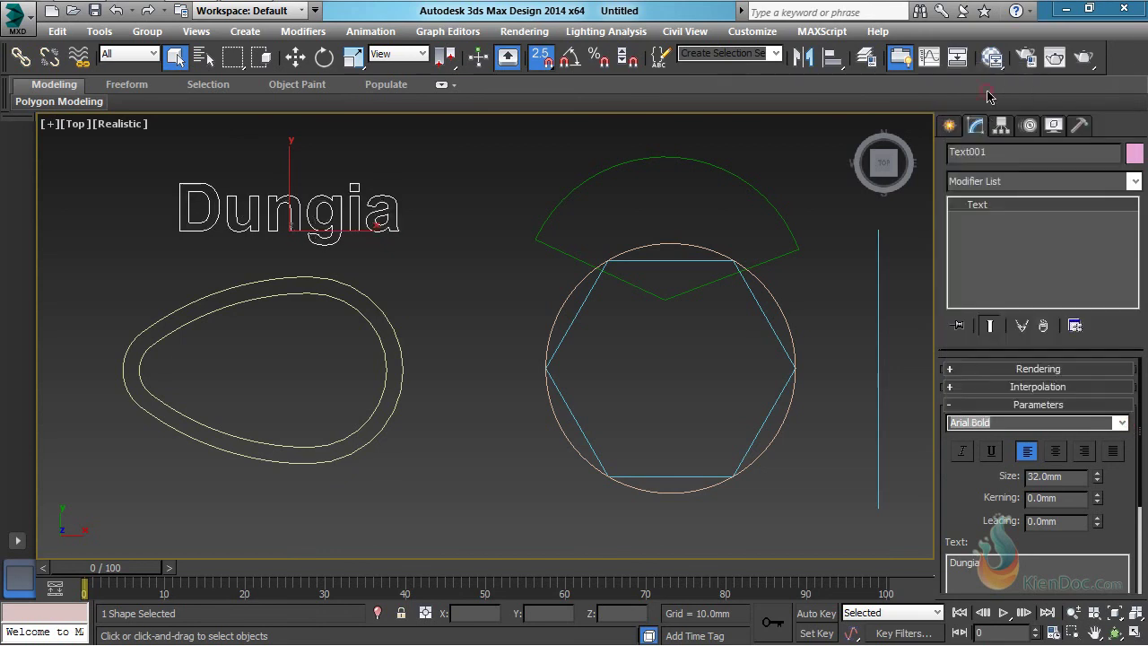
click(1122, 423)
scroll(1011, 109, up, 2)
scroll(1011, 109, up, 1)
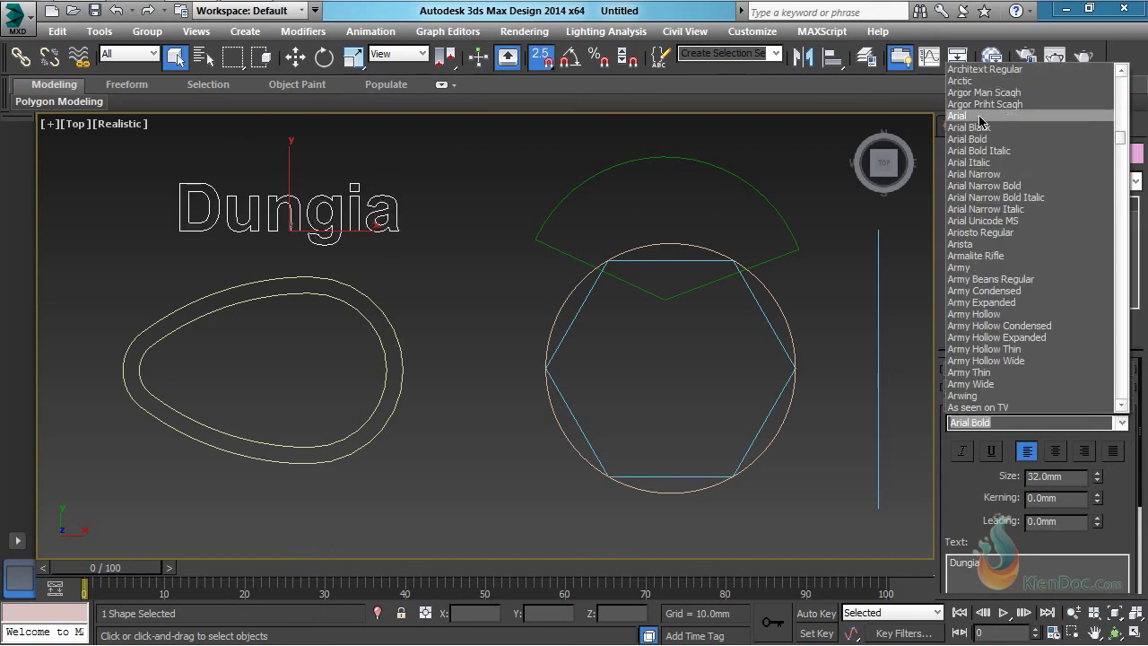
click(958, 116)
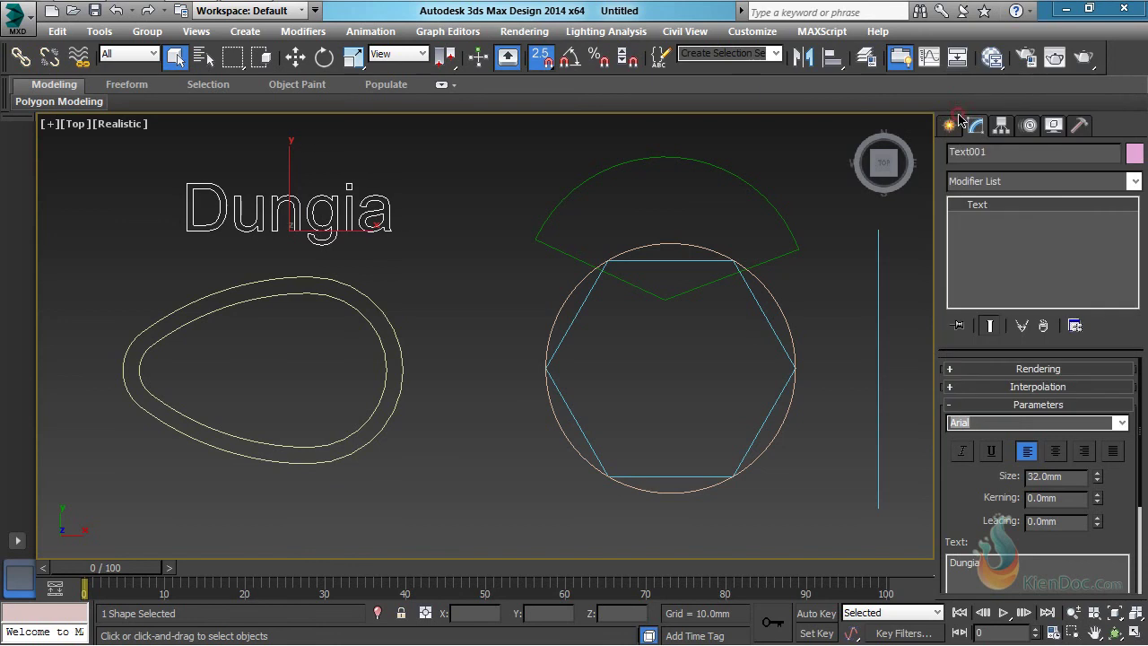
click(964, 458)
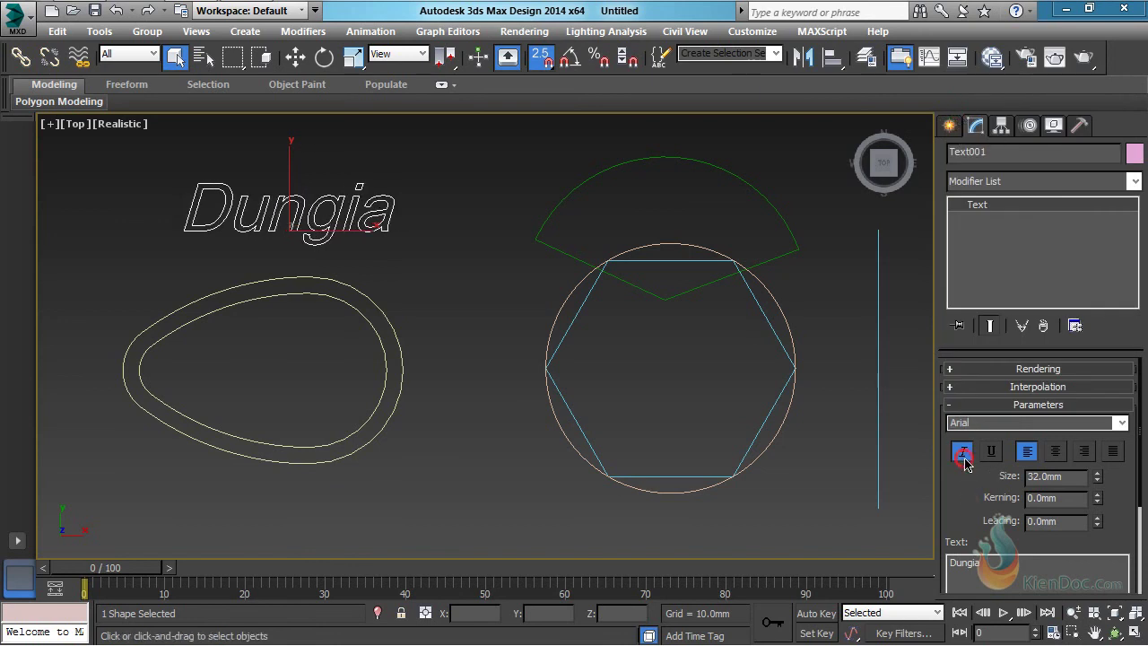
click(963, 456)
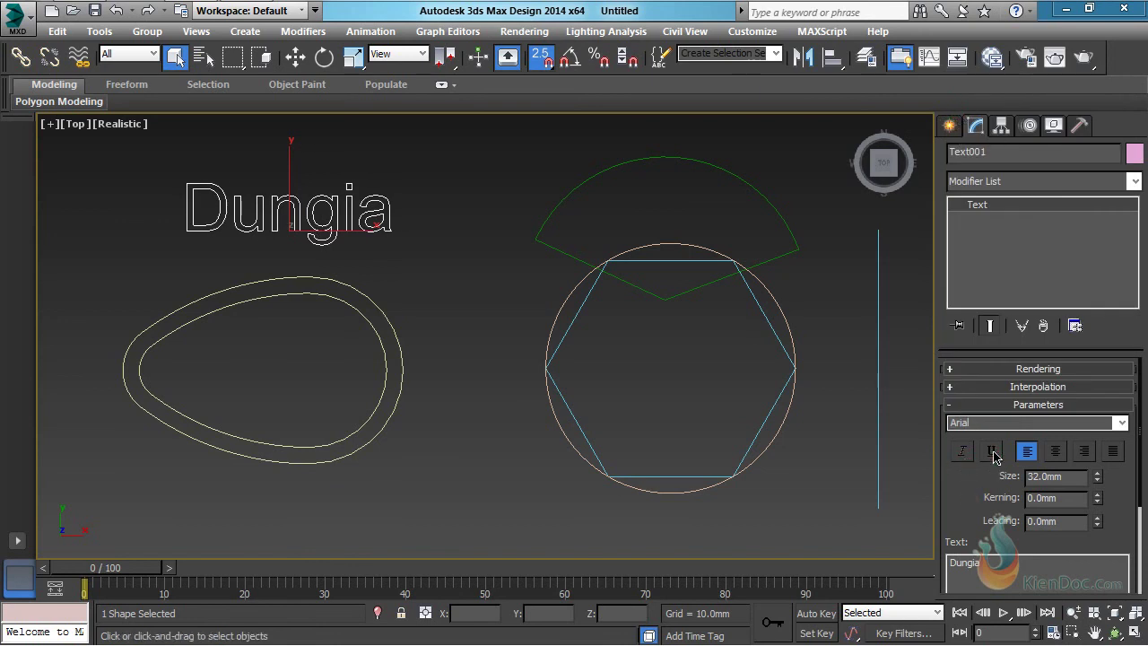
Toggle the Dungia text's underline on and off, and add a second line reading Graphic.
click(993, 453)
click(993, 453)
scroll(994, 475, down, 2)
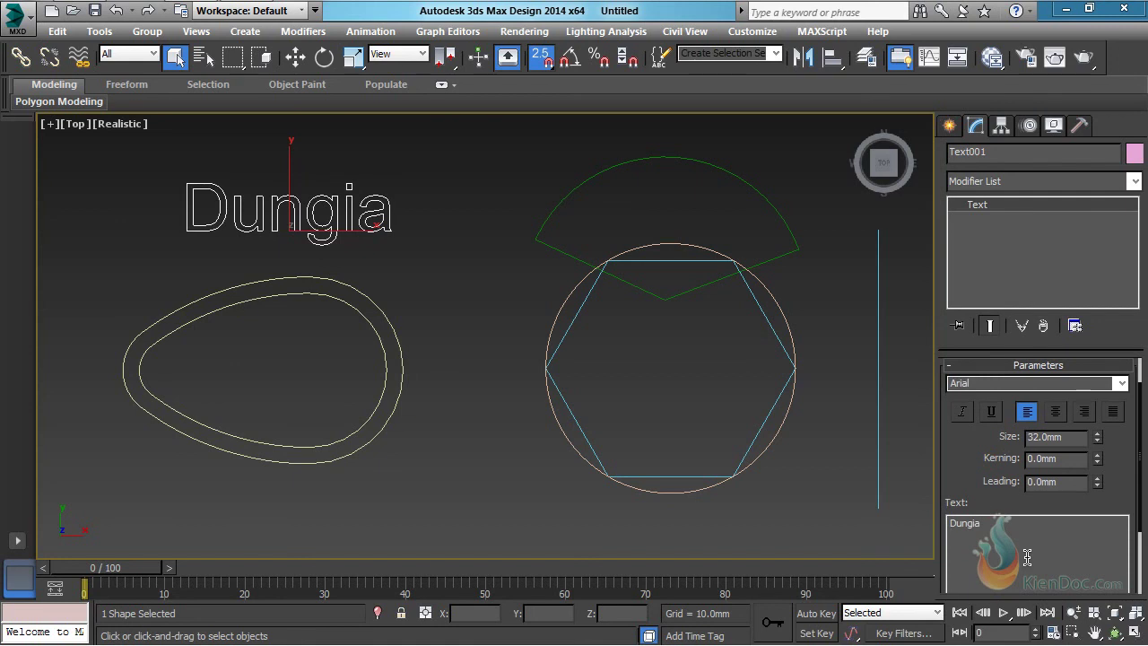
text(G)
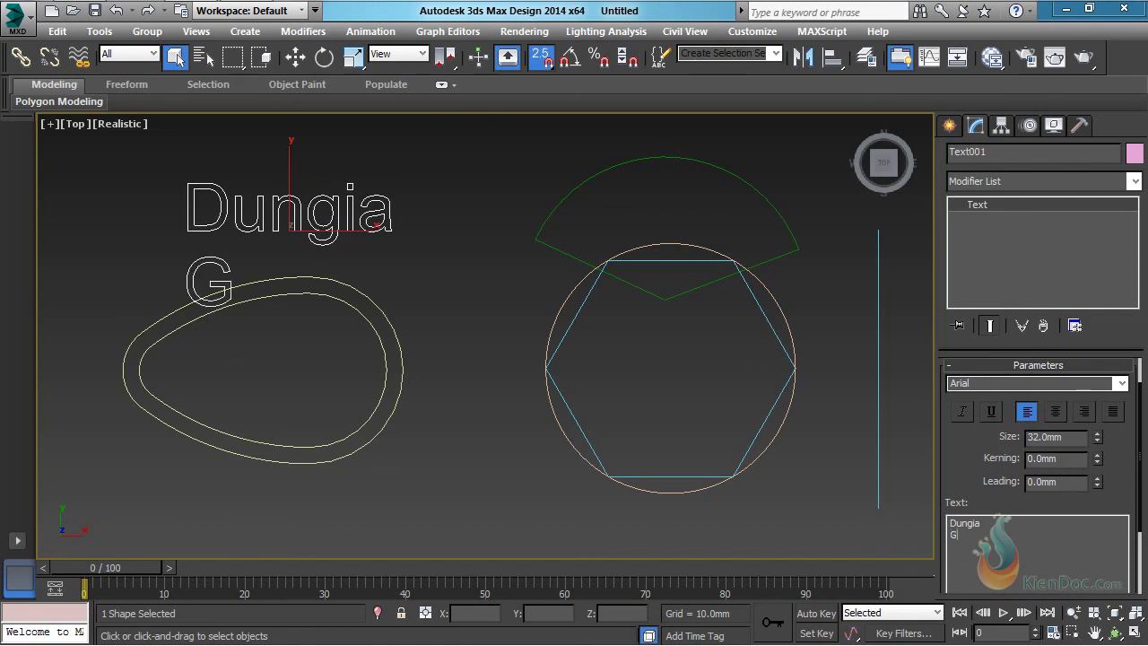
text(raphic)
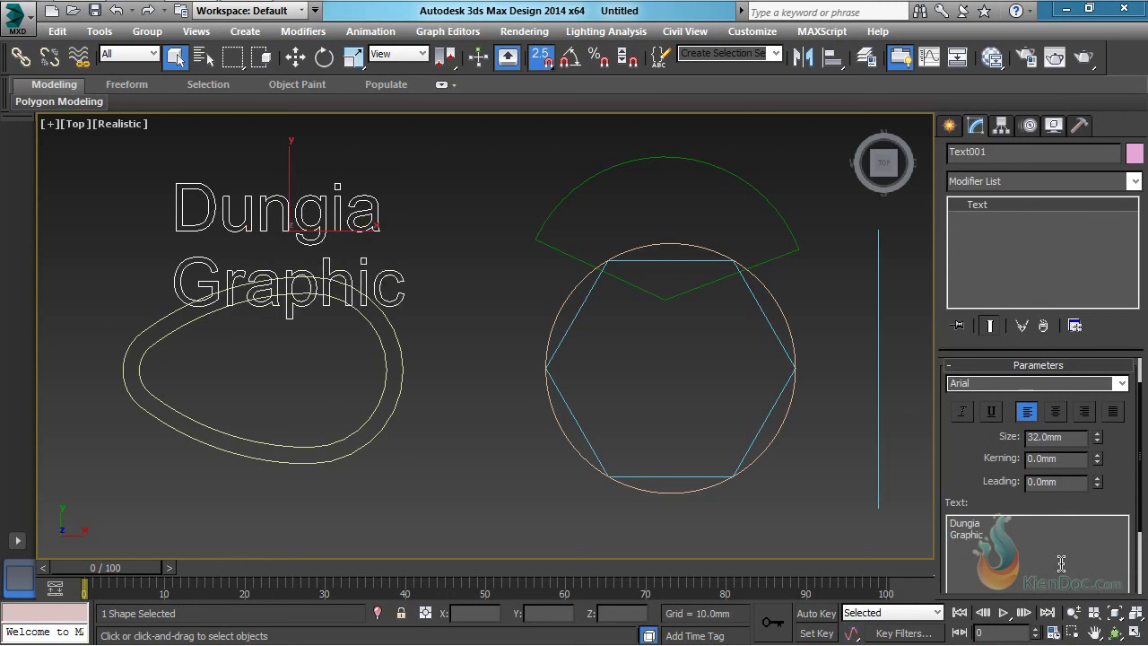
With snapping turned off, move the egg shape down clear of the two-line text, and reselect the text.
click(296, 56)
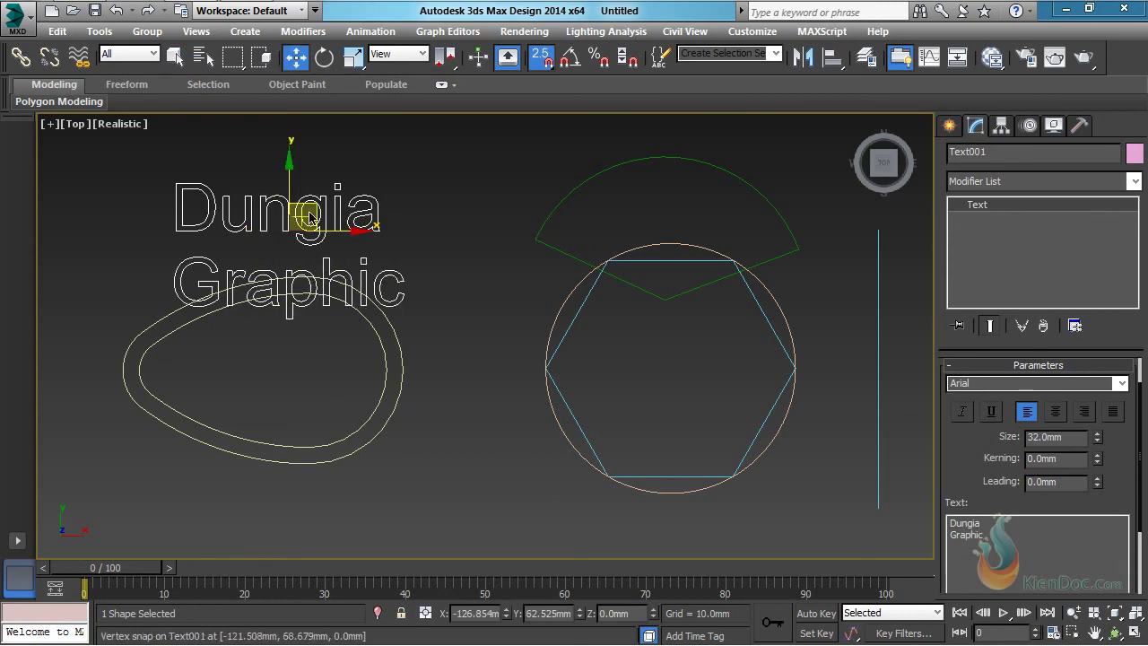
click(541, 56)
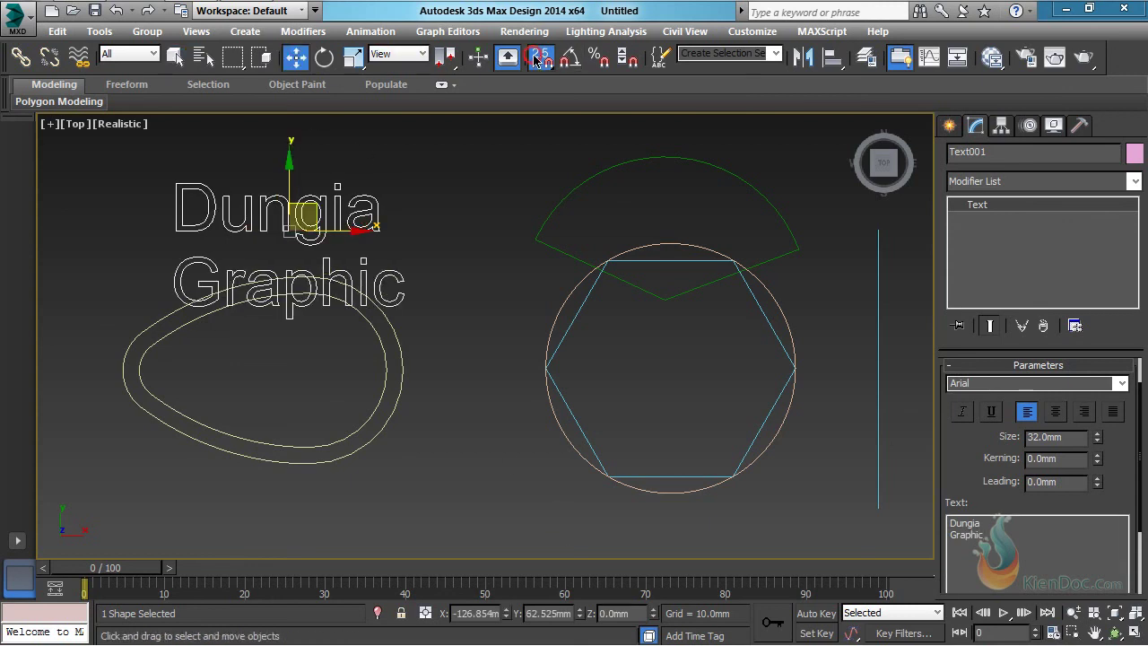
click(386, 314)
drag(436, 393, 338, 429)
drag(303, 359, 301, 413)
middle_drag(621, 359, 594, 350)
click(275, 213)
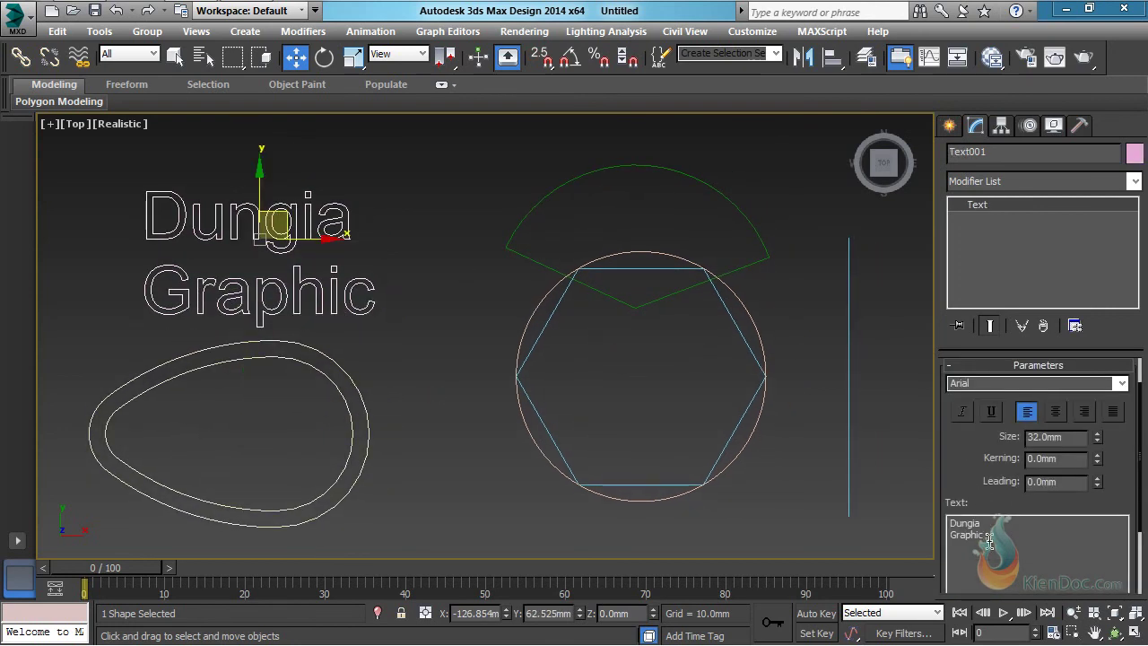
Try right, center and justified alignment on the two-line text, and return it to left alignment.
drag(990, 538, 942, 520)
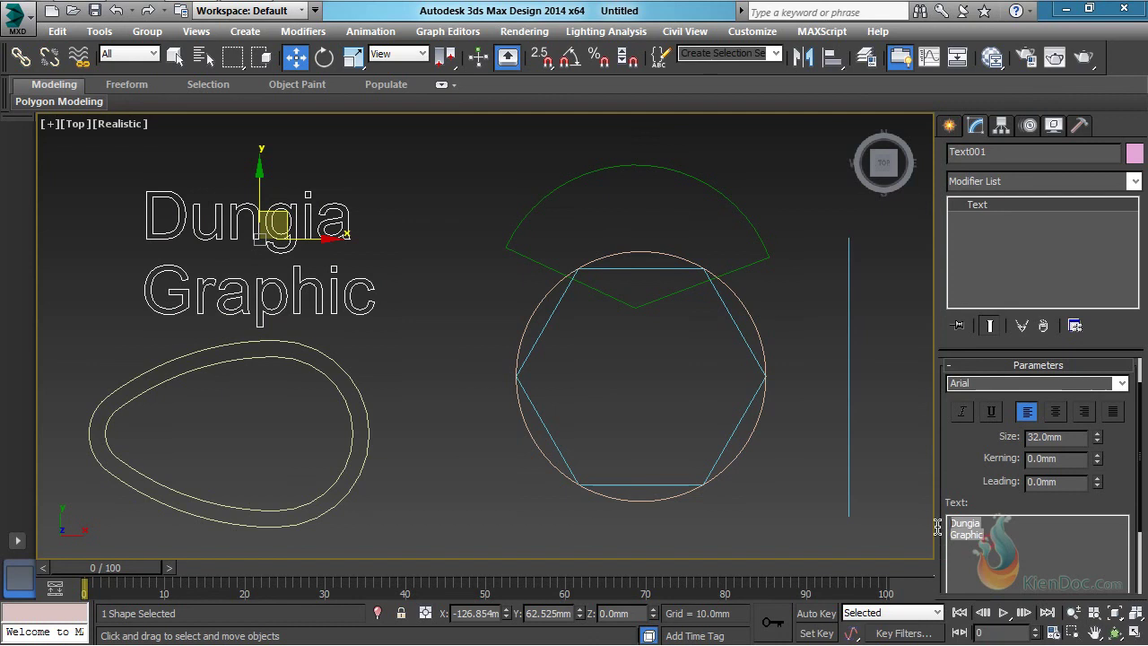
click(1027, 411)
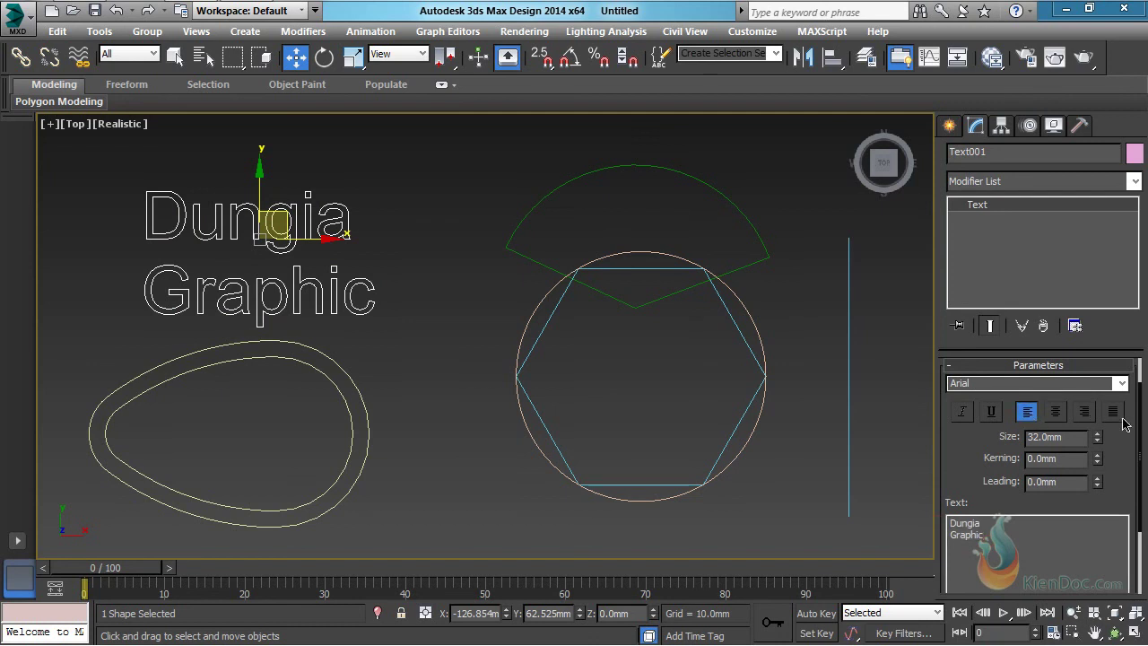
click(1086, 412)
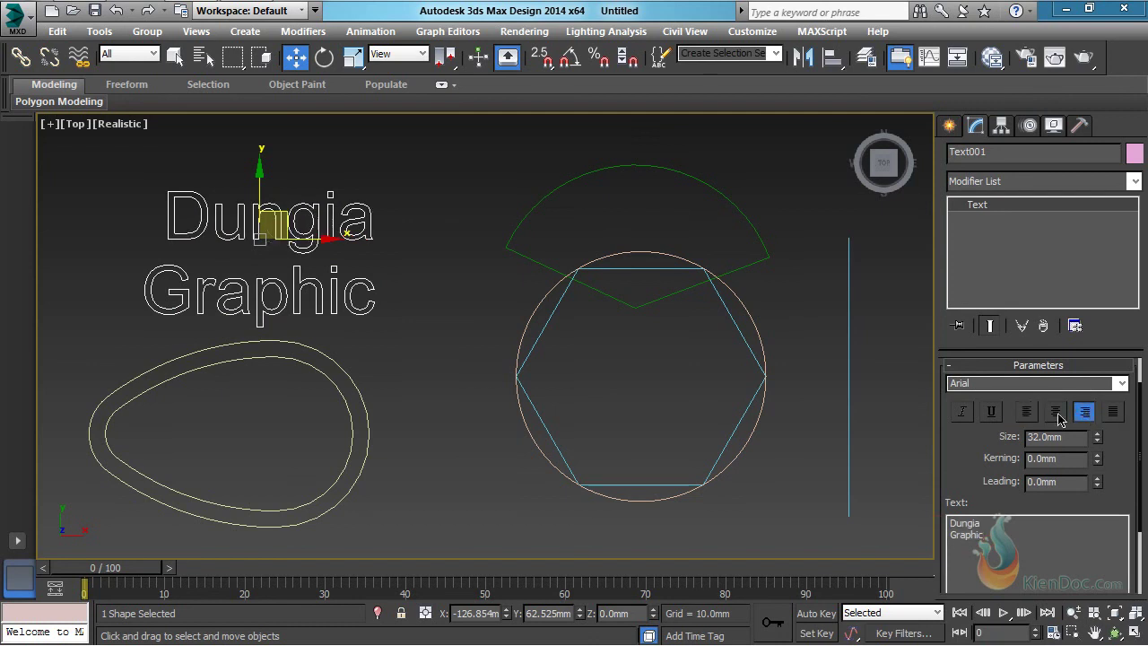
click(1056, 412)
click(1114, 412)
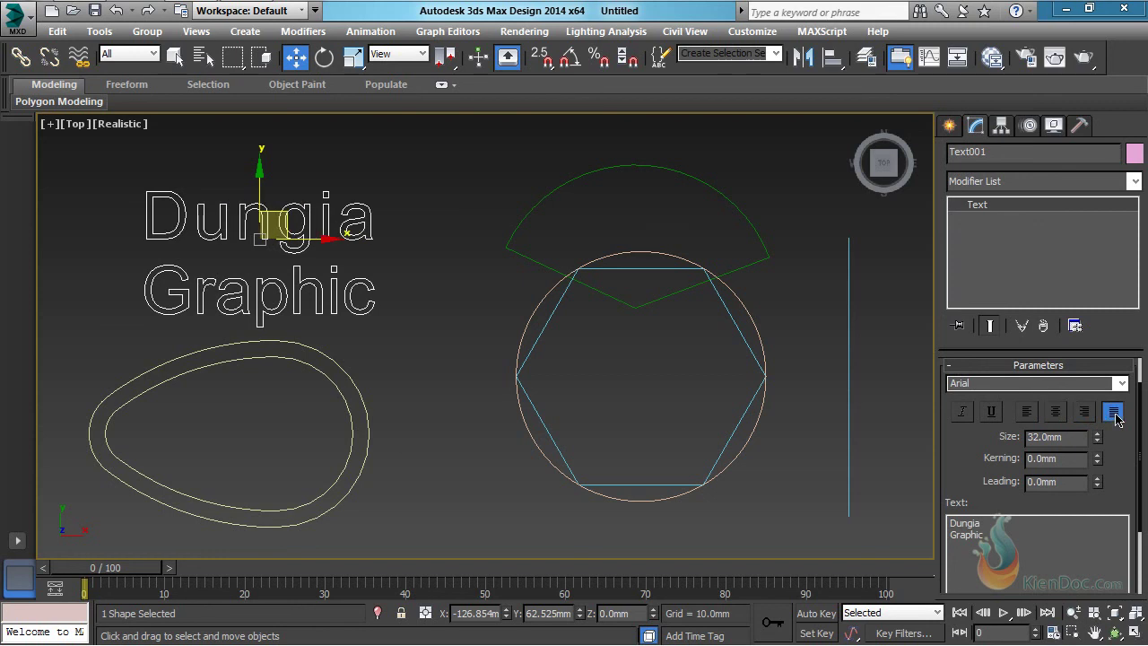
click(1056, 412)
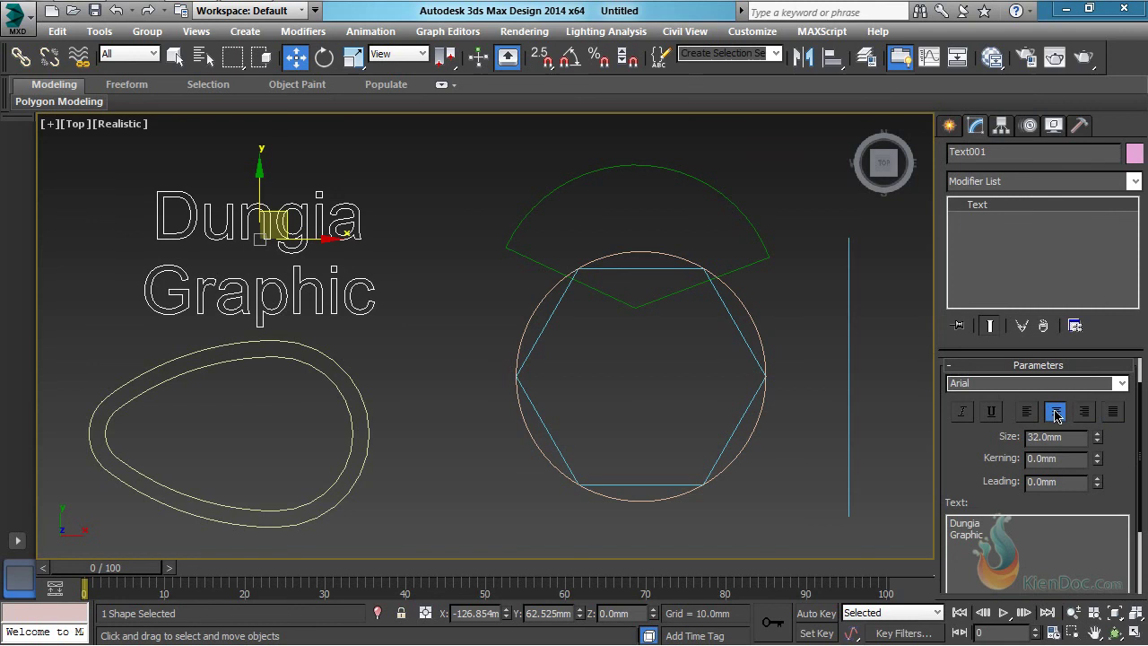
click(1028, 412)
Reduce the text size to 27.84 mm and set its kerning to 0.55 mm and leading to 0.12 mm.
mouse_move(969, 489)
mouse_down()
mouse_move(969, 467)
mouse_move(969, 477)
mouse_up()
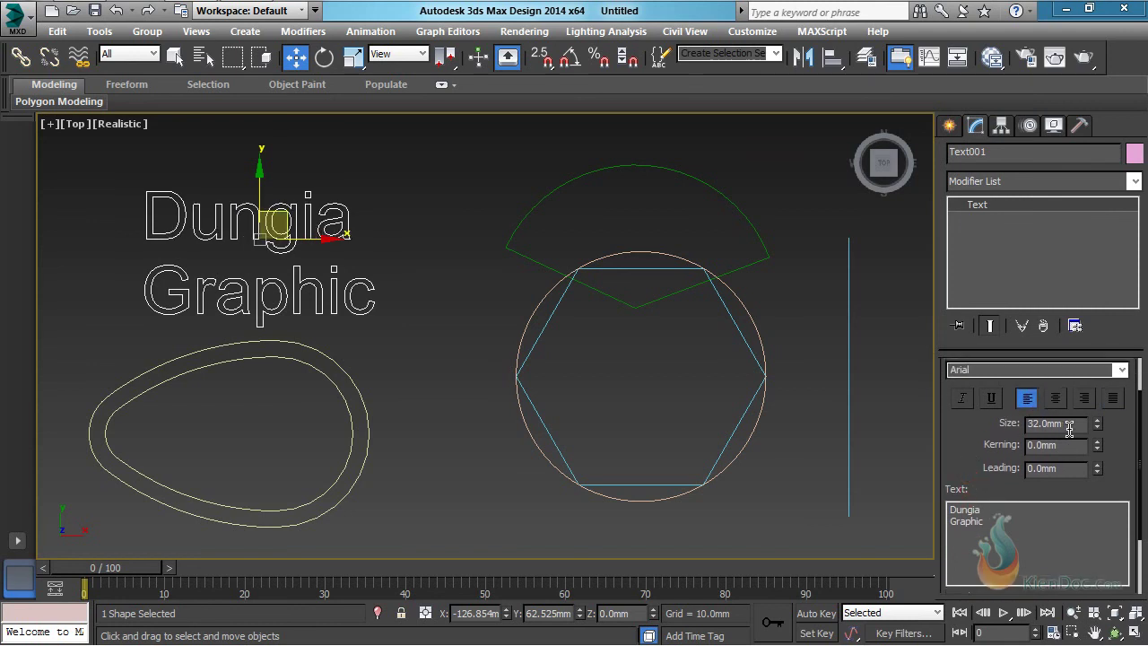
click(1100, 425)
drag(1100, 425, 1086, 394)
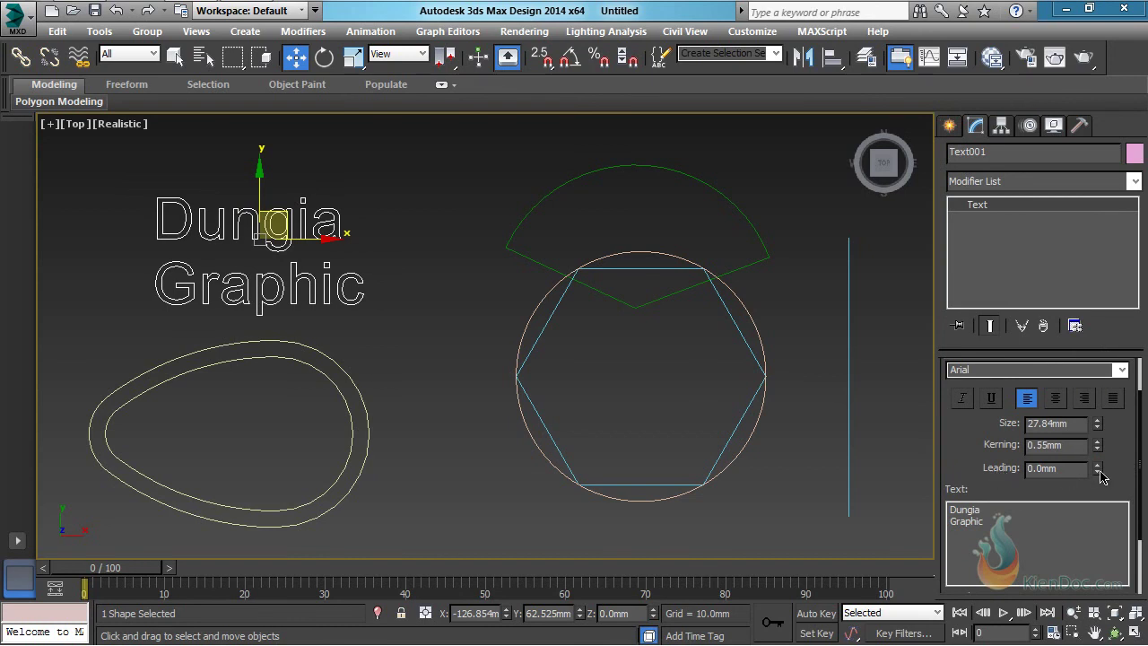
drag(1099, 466, 1102, 454)
Try Manual Update on the text while editing its lines, and switch the option back off.
drag(967, 474, 967, 377)
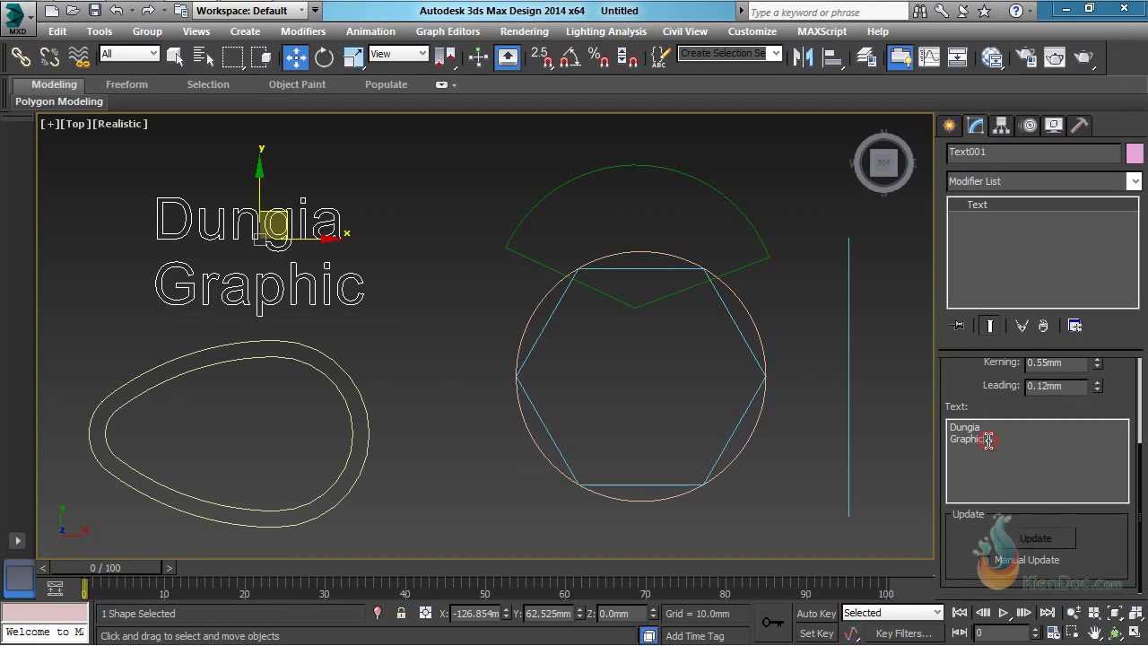
drag(987, 440, 933, 429)
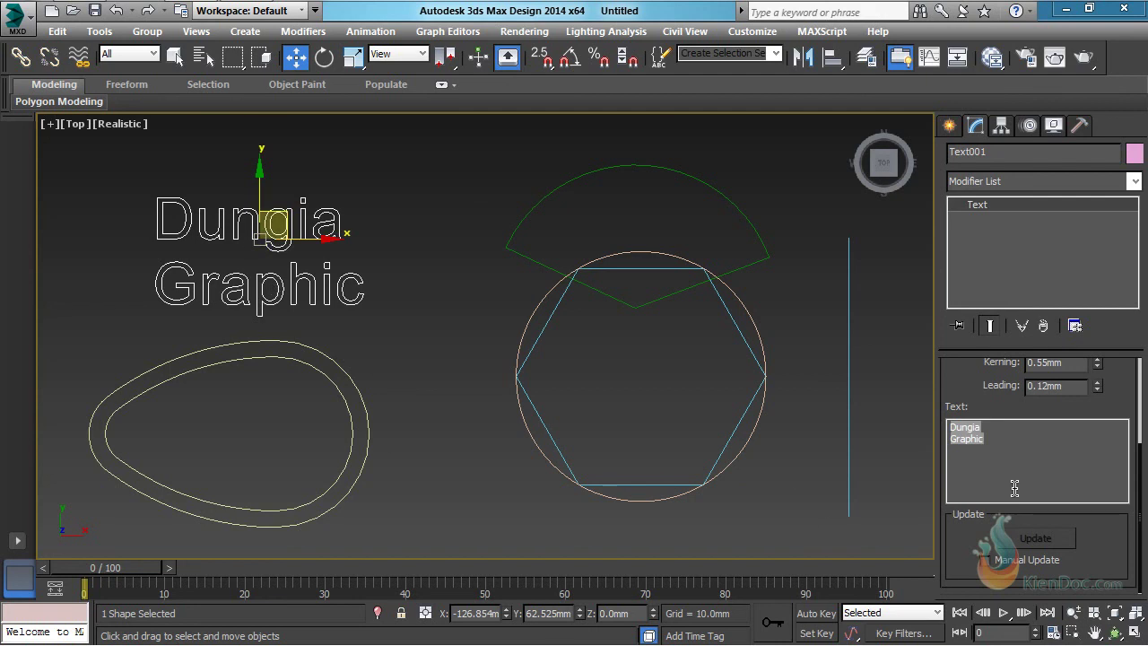
click(987, 561)
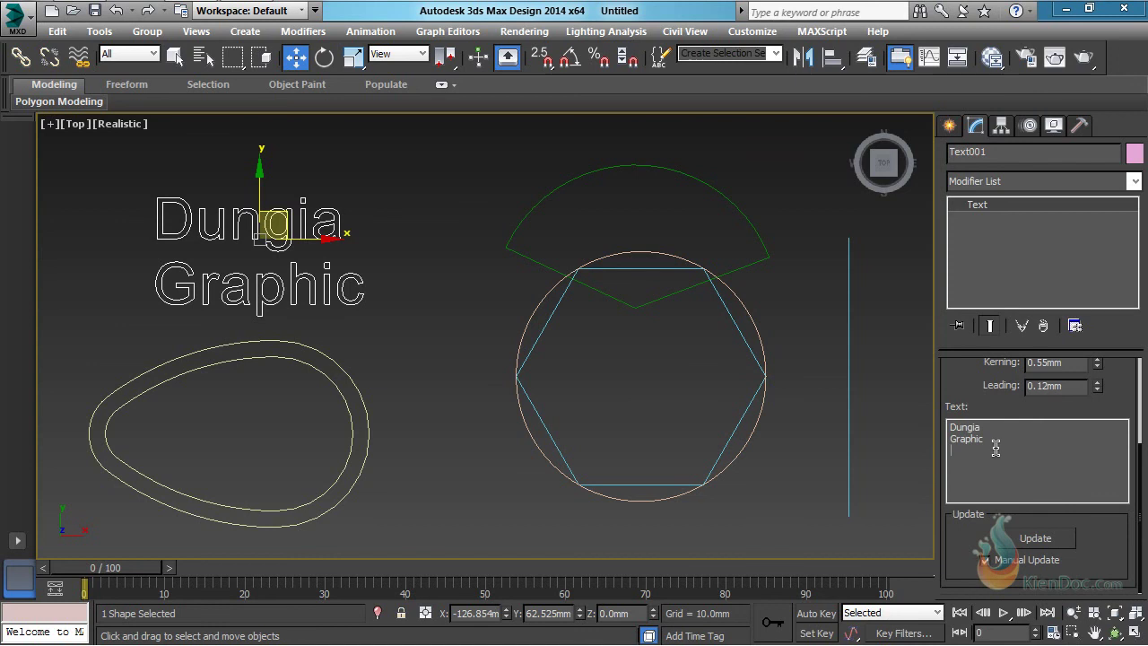
click(986, 560)
scroll(986, 562, up, 3)
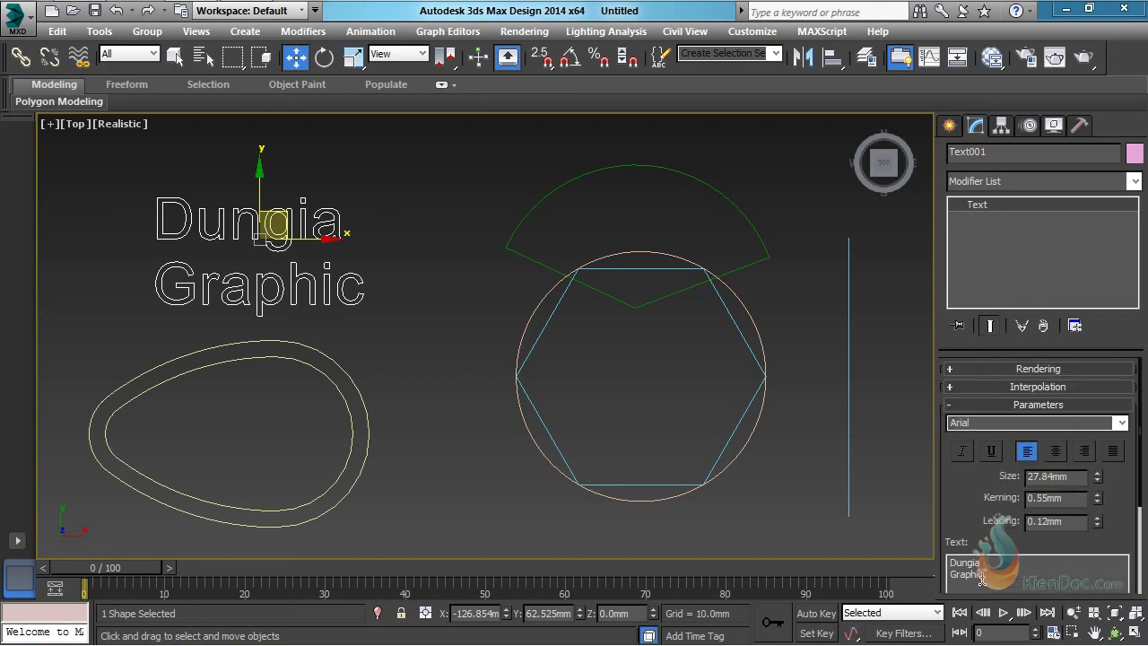
Select the vertical line and examine its Selection and Geometry parameters.
drag(876, 310, 835, 373)
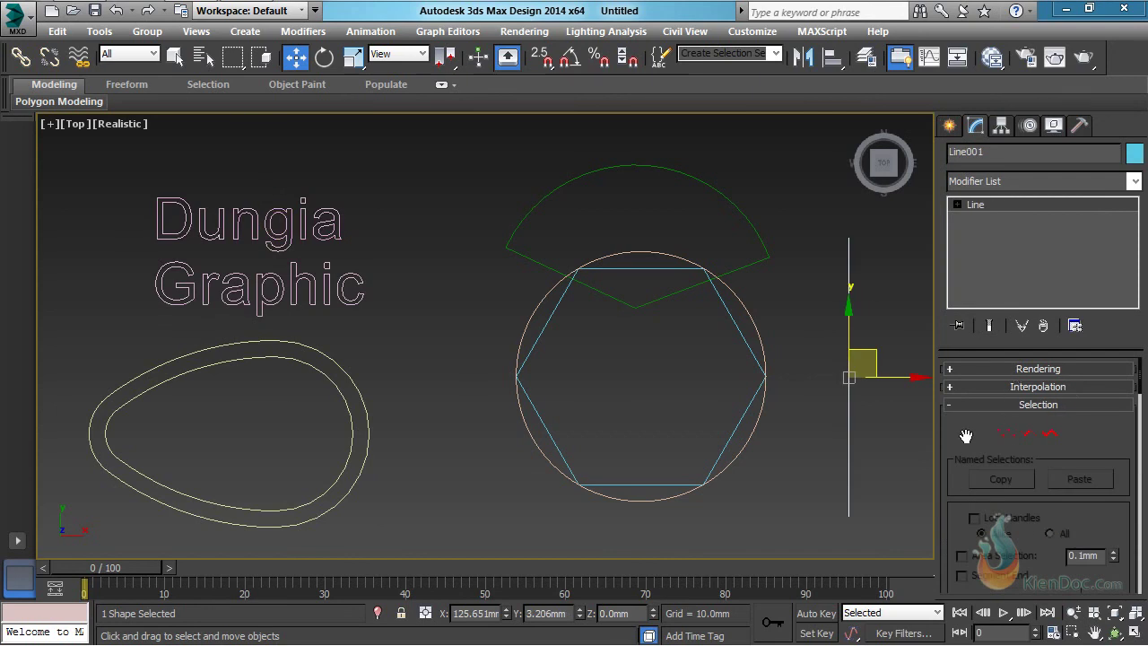
scroll(965, 436, down, 3)
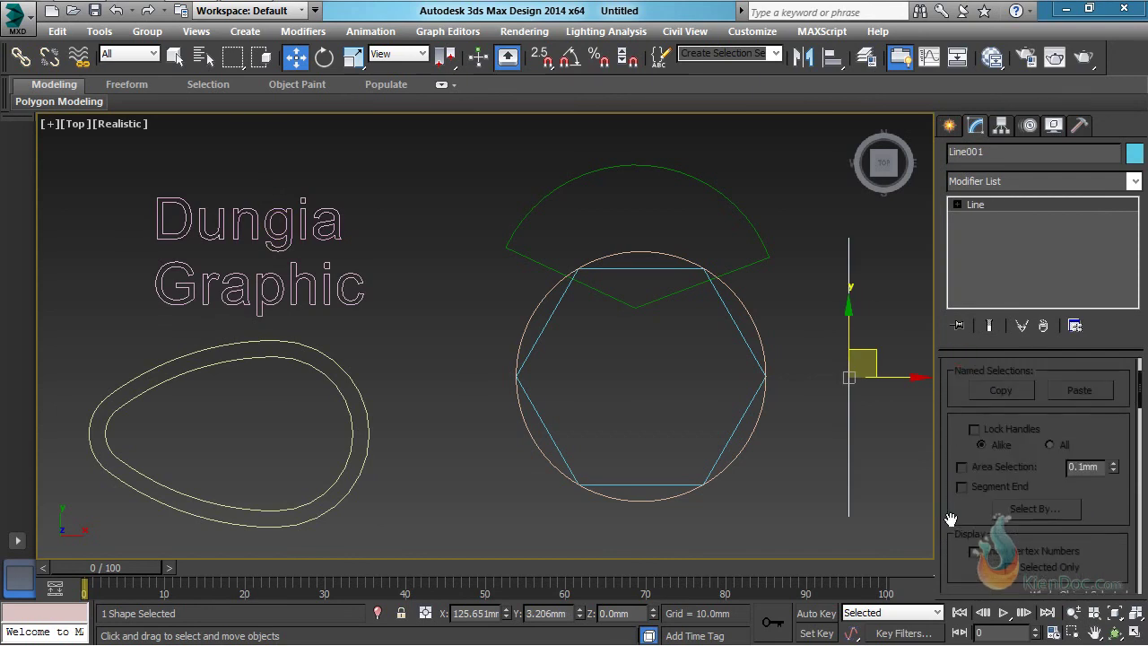
scroll(956, 512, down, 5)
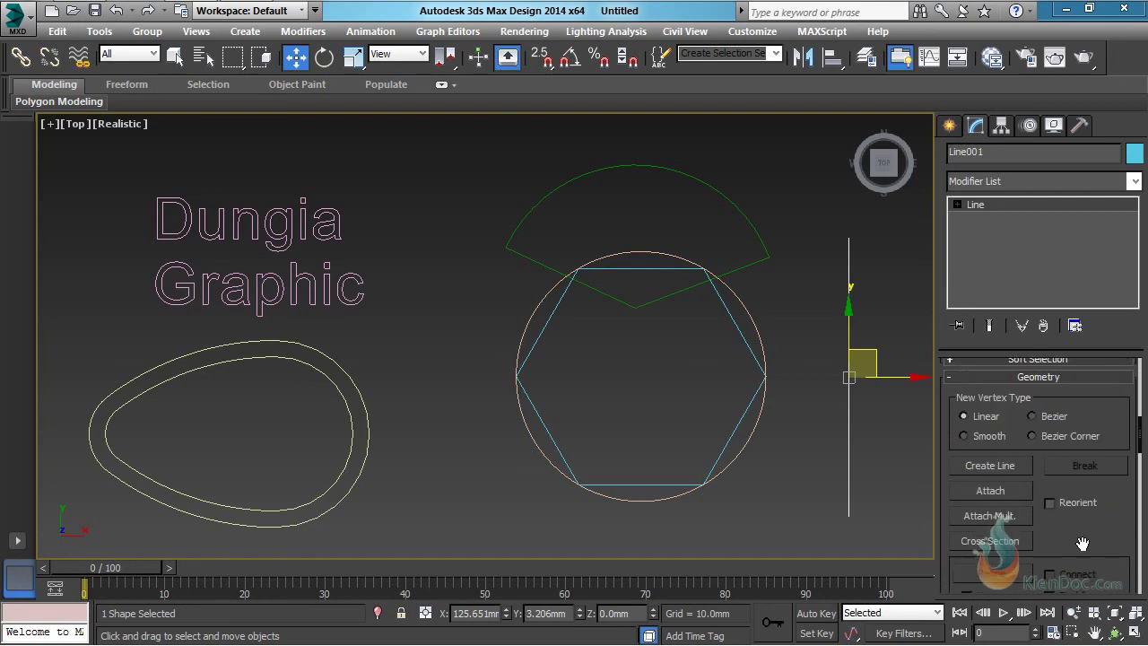
scroll(1072, 508, down, 5)
drag(1067, 513, 1062, 377)
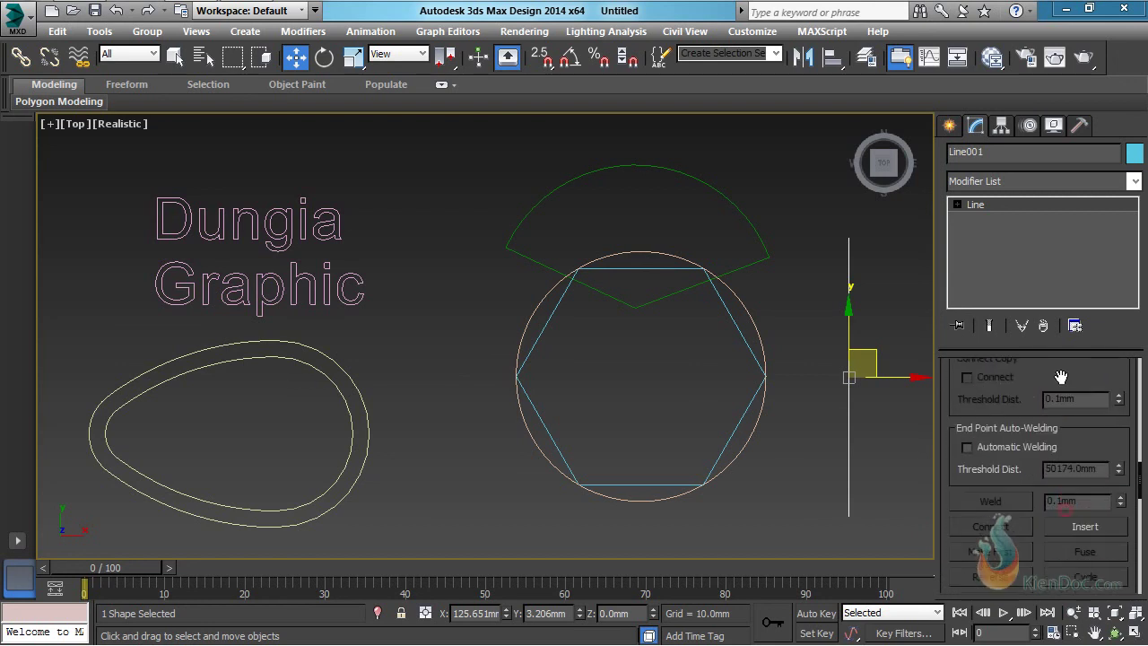
scroll(953, 476, down, 5)
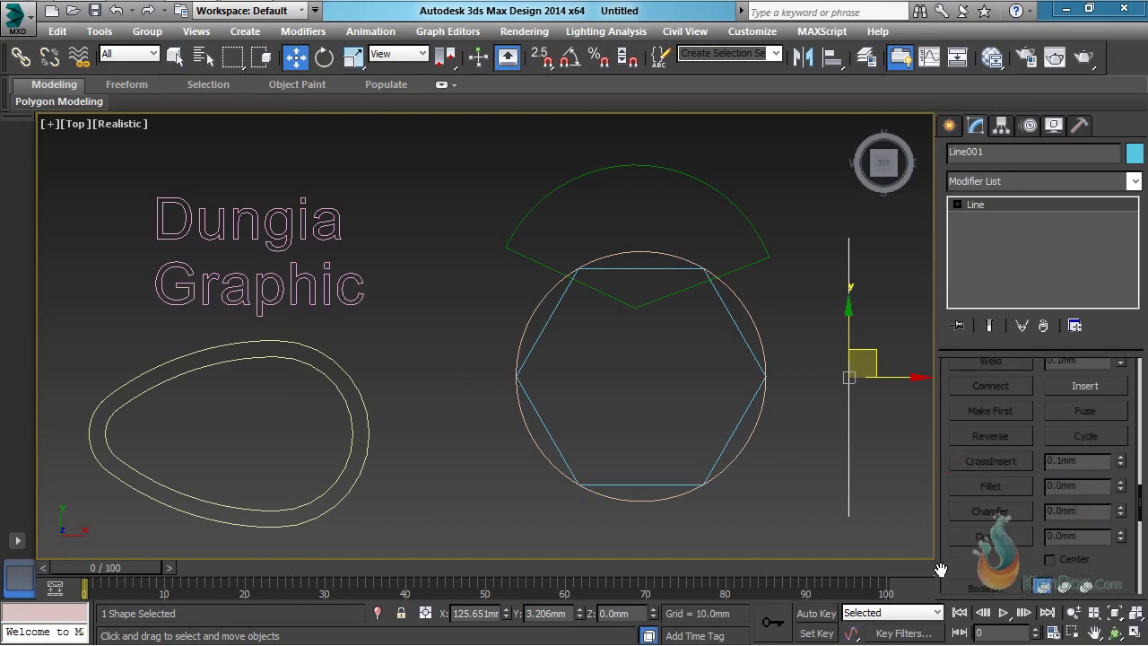
drag(942, 568, 954, 389)
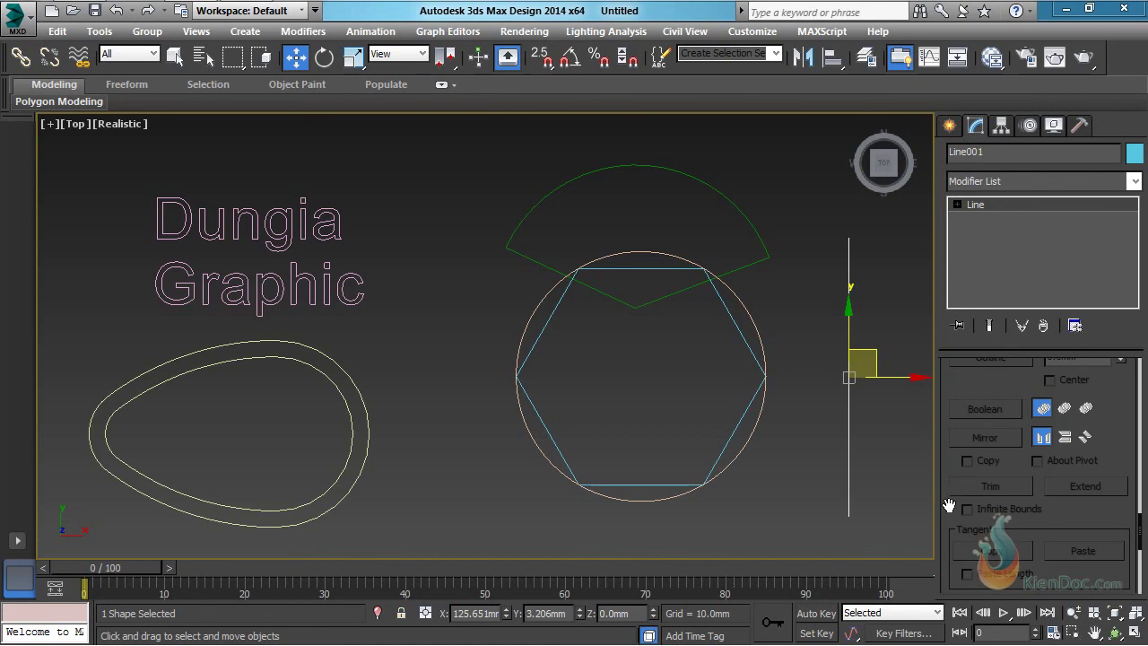
scroll(986, 404, up, 3)
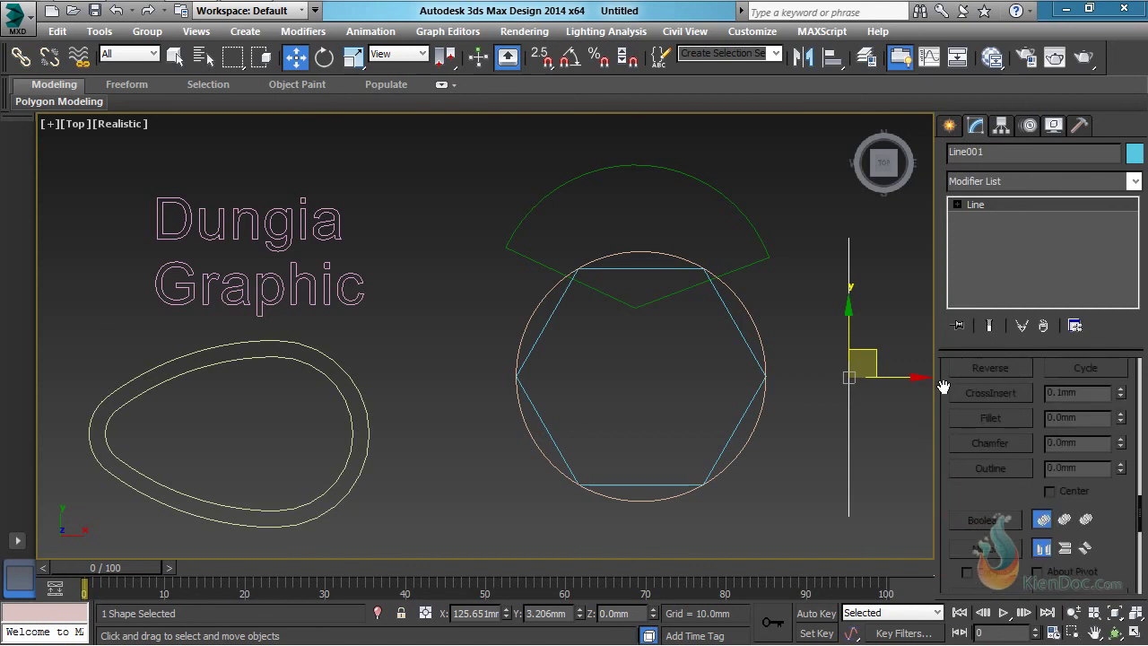
scroll(944, 386, up, 5)
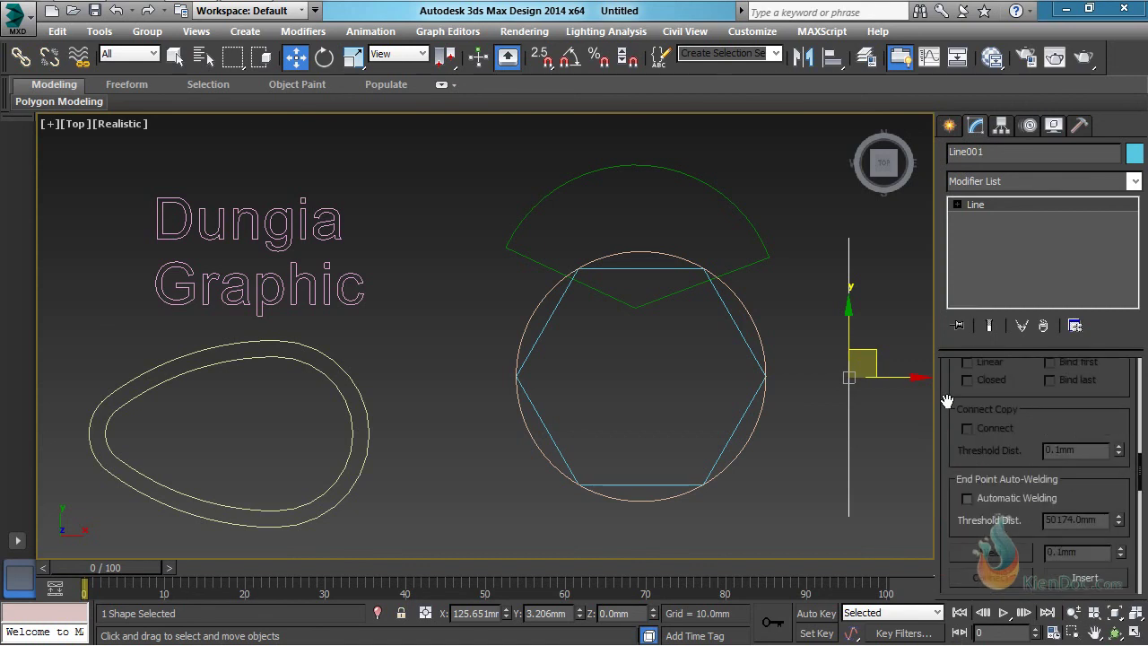
scroll(947, 401, up, 4)
scroll(948, 419, up, 4)
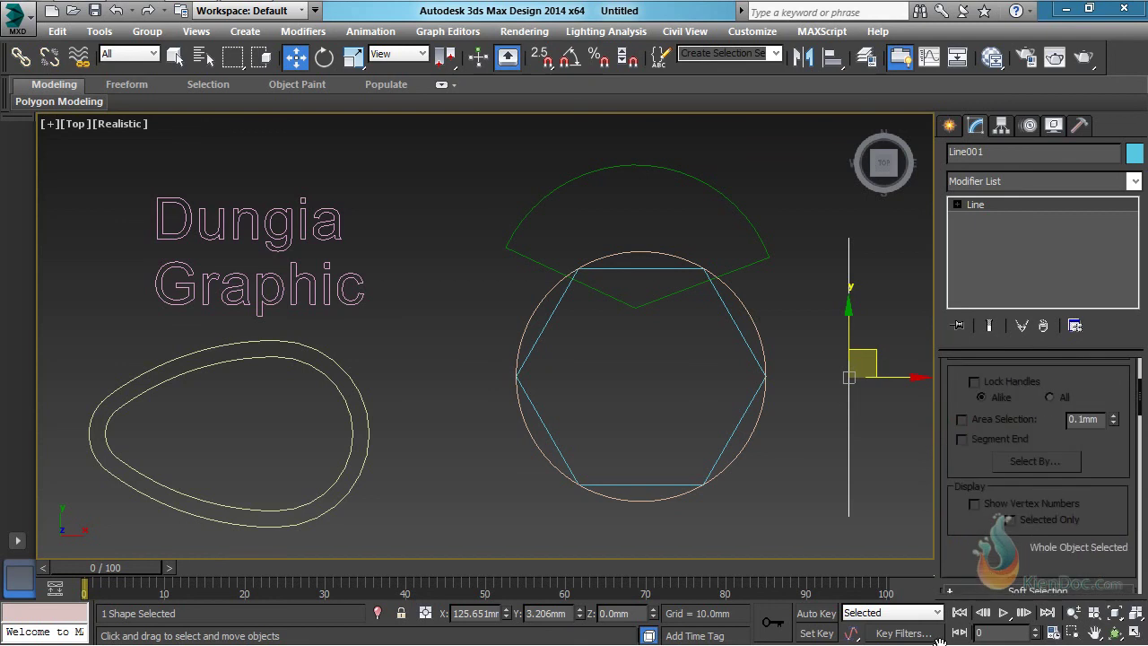
drag(962, 395, 961, 585)
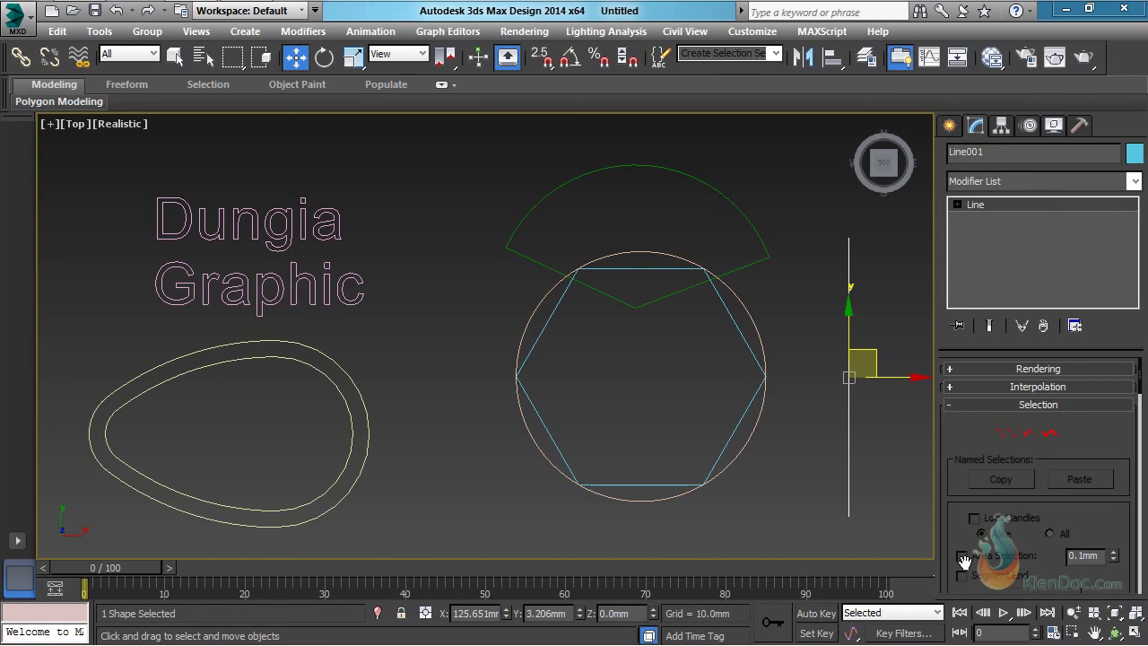
Select the upper vertex of the vertical line at Vertex level and try moving it.
click(1006, 433)
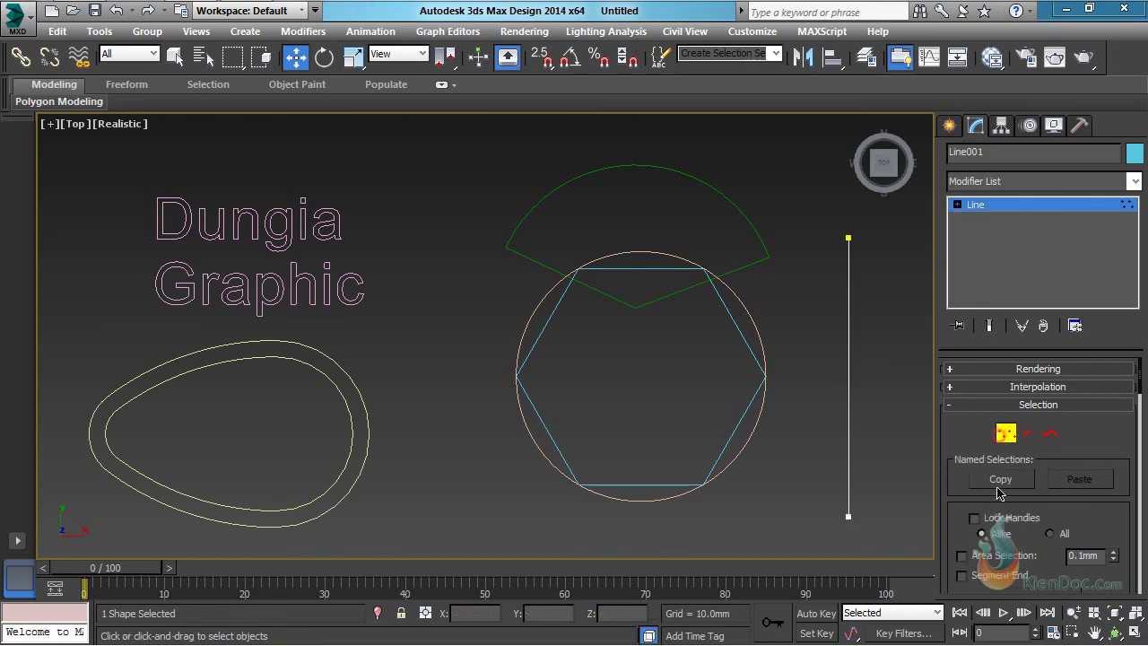
drag(883, 218, 806, 262)
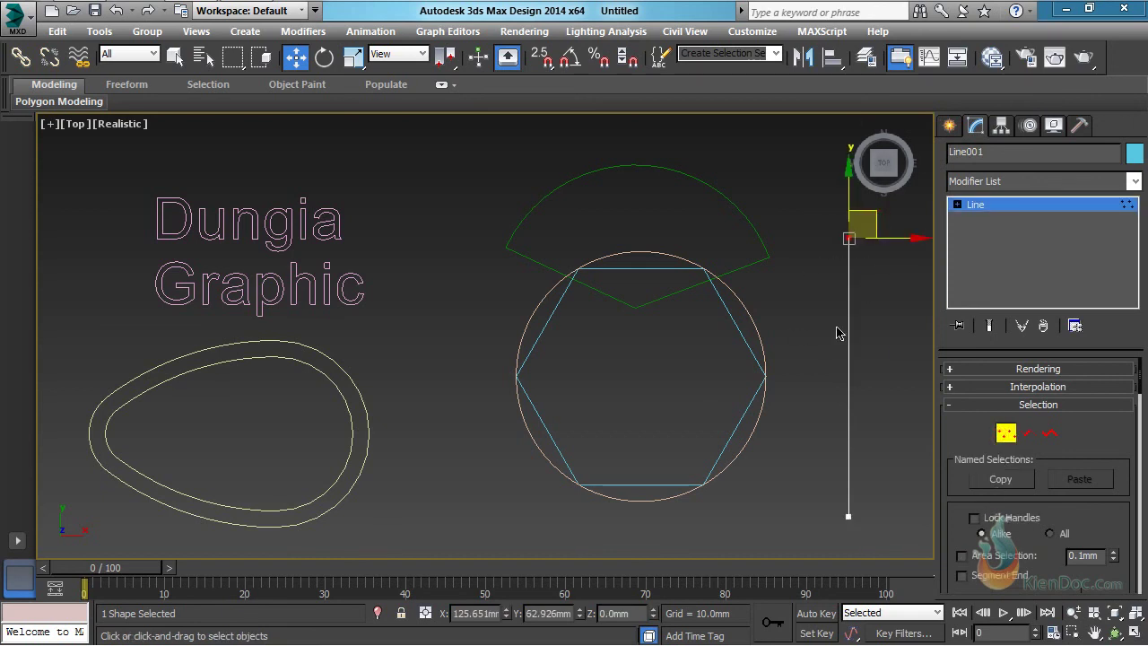
drag(913, 236, 924, 303)
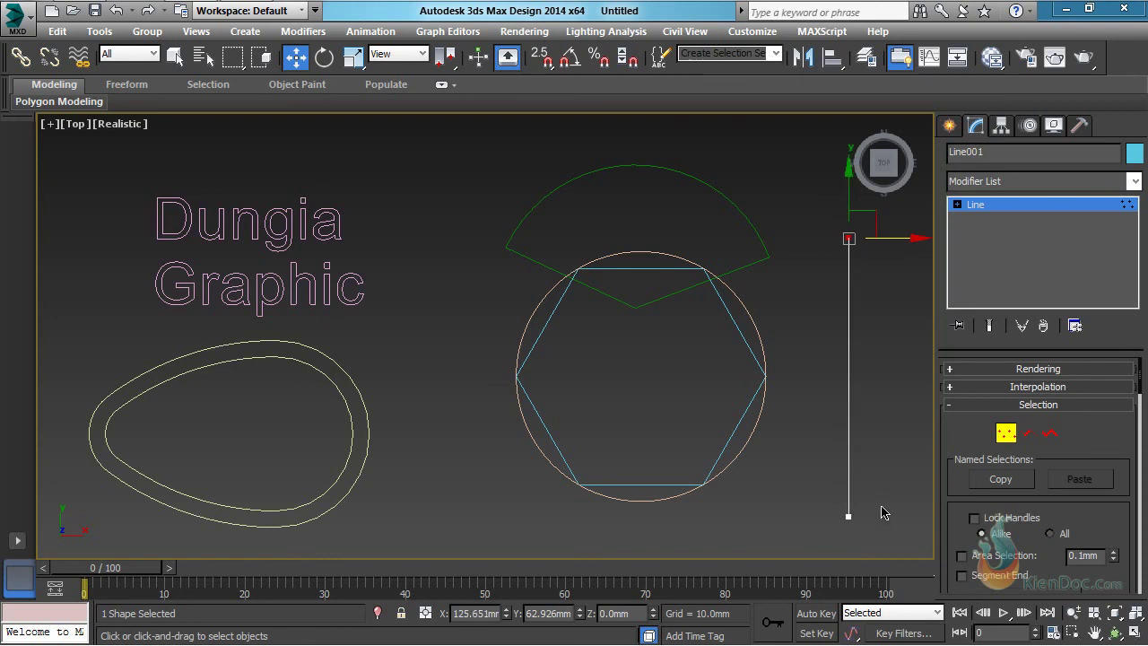
Select the line's segment at Segment level and move it along X to 121.66 mm, toward the hexagon.
click(1028, 434)
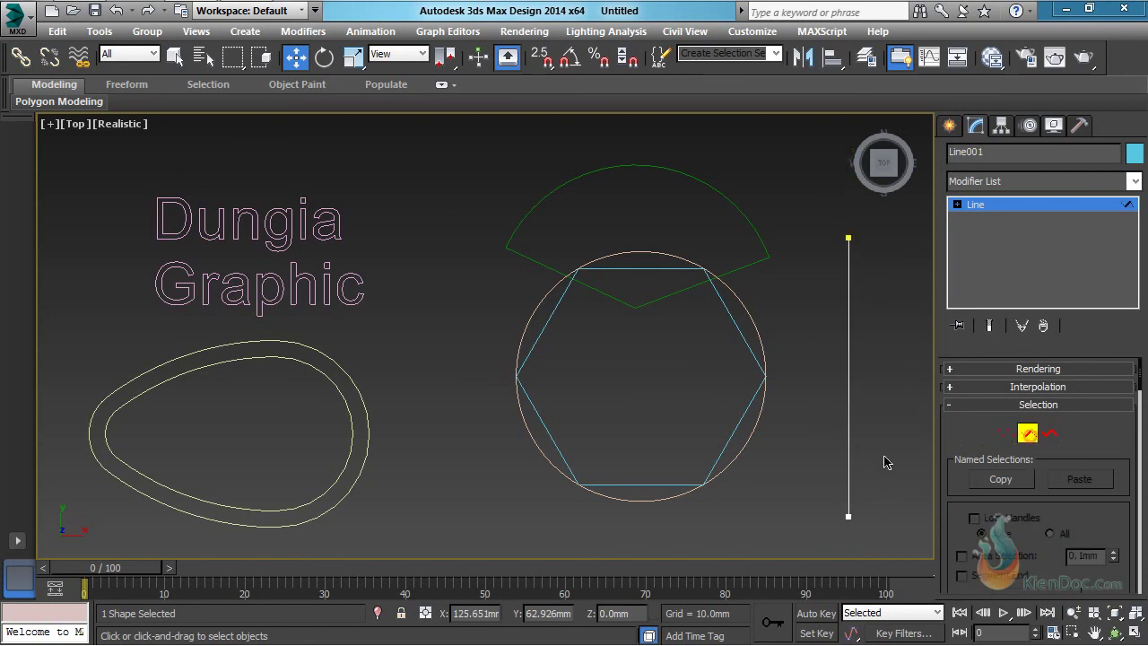
click(849, 381)
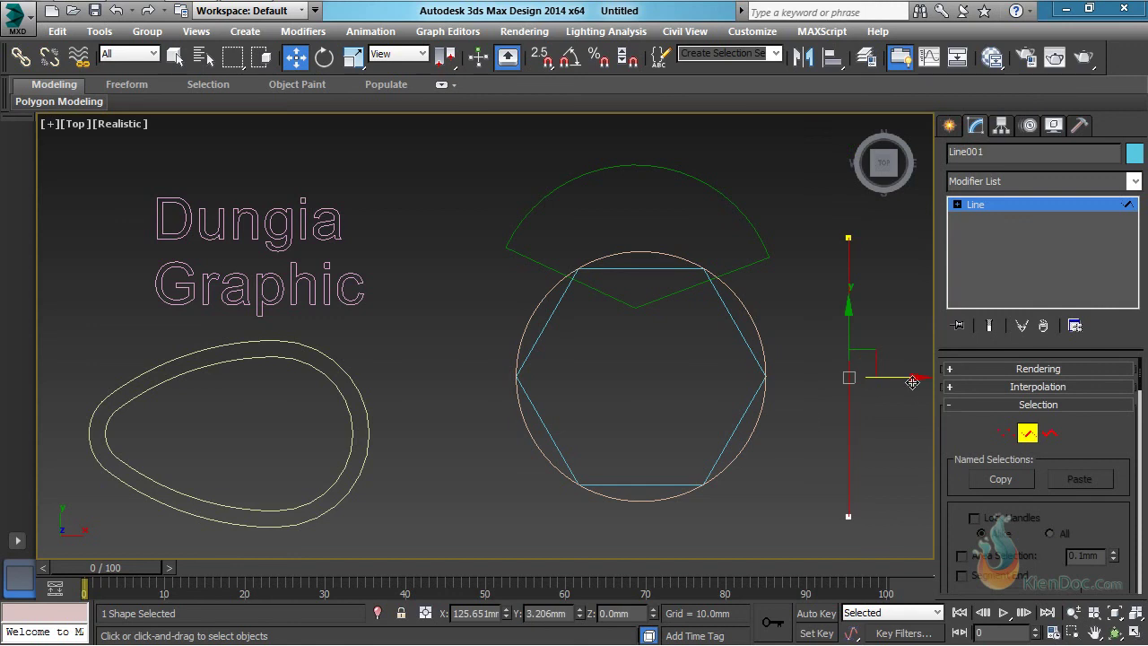
drag(910, 380, 789, 495)
Switch the line through its Spline, Vertex and Segment sub-object levels, ending at Spline.
key(3)
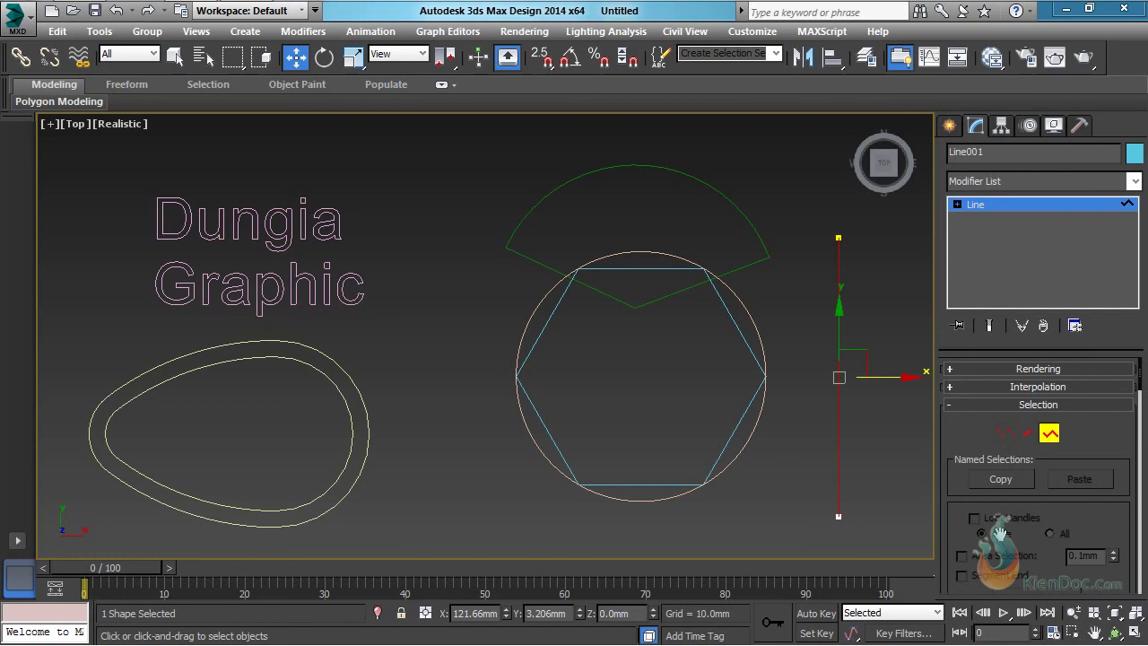
key(1)
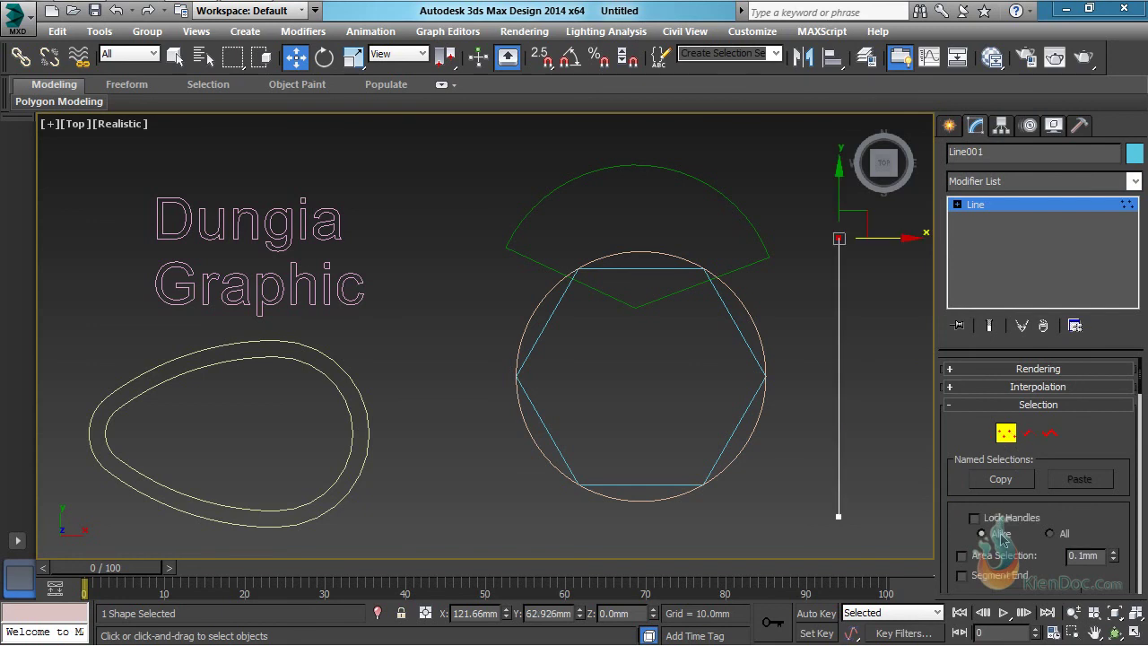
key(2)
key(3)
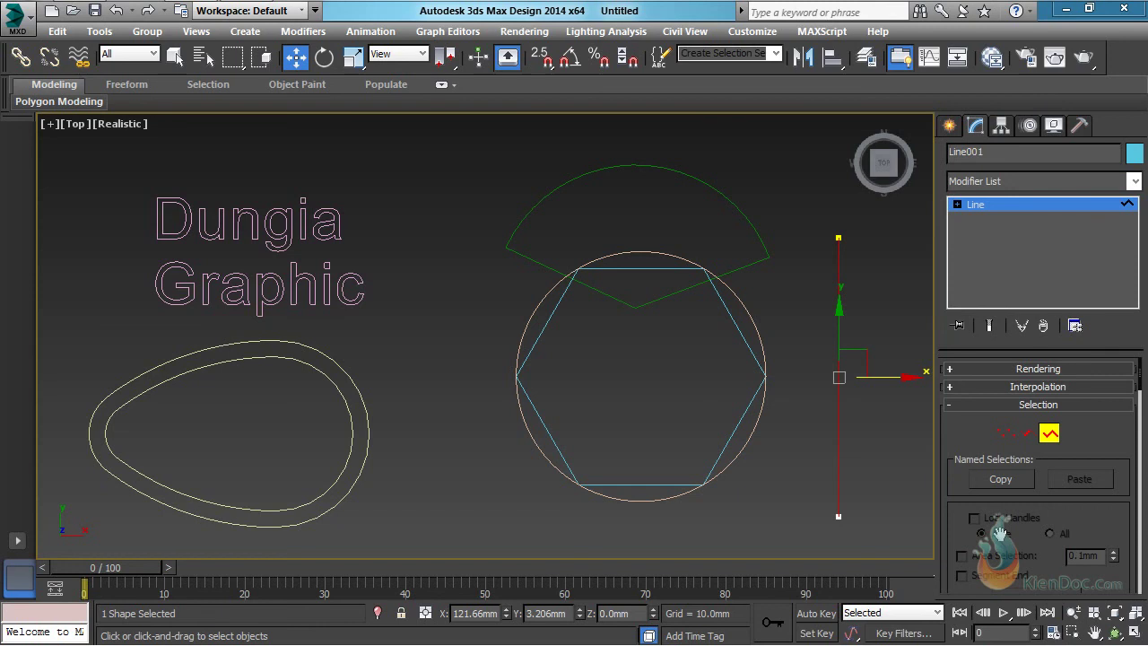
Expand the line's entry in the modifier stack, step through its Vertex, Segment and Spline levels, and collapse it at Spline level.
key(3)
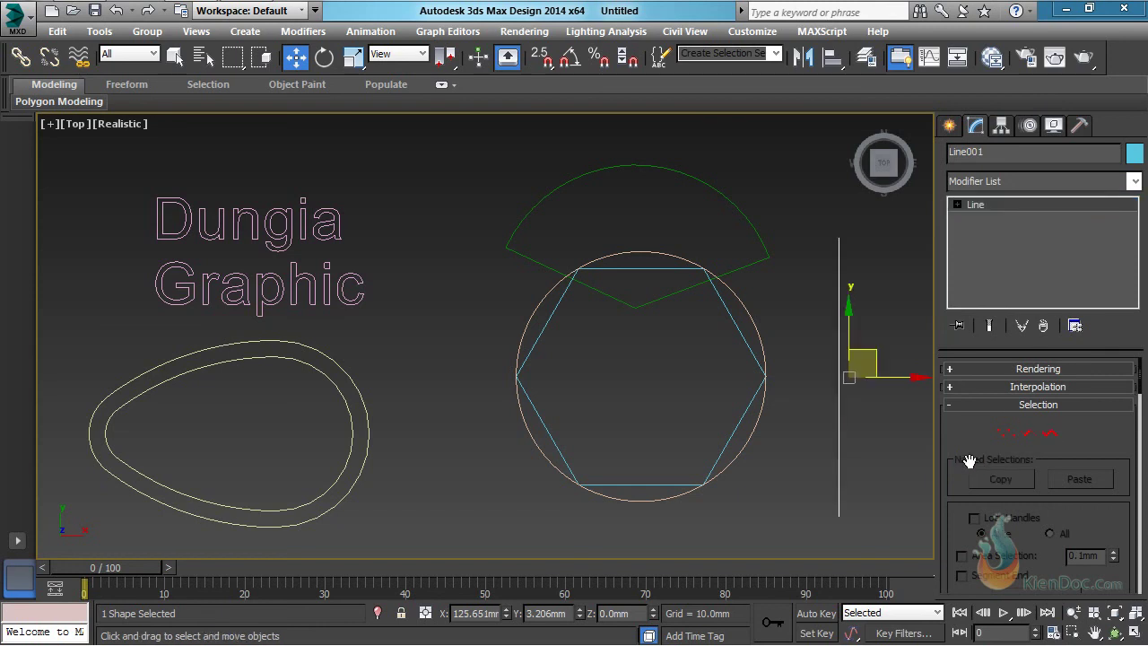
click(958, 205)
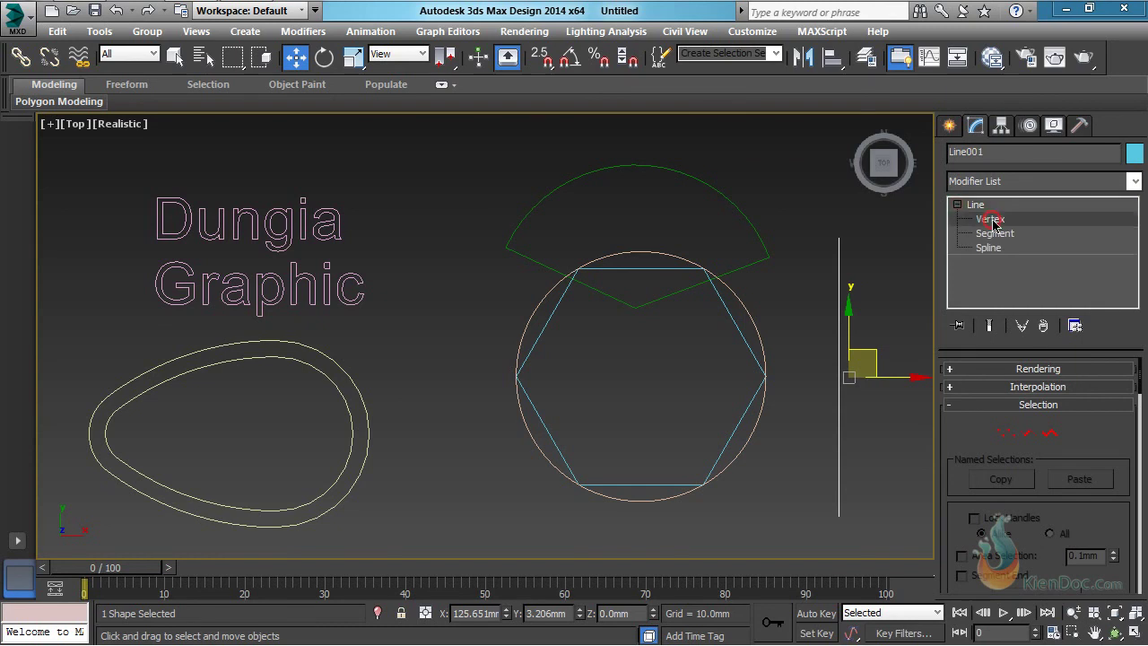
click(990, 219)
click(997, 235)
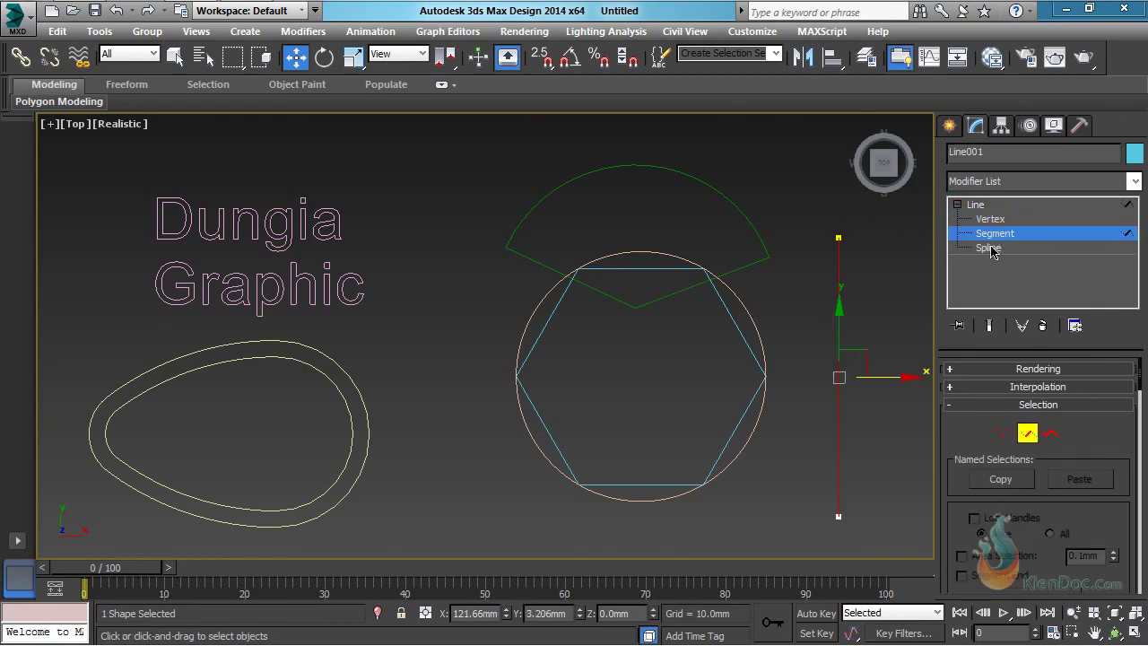
click(991, 249)
click(958, 205)
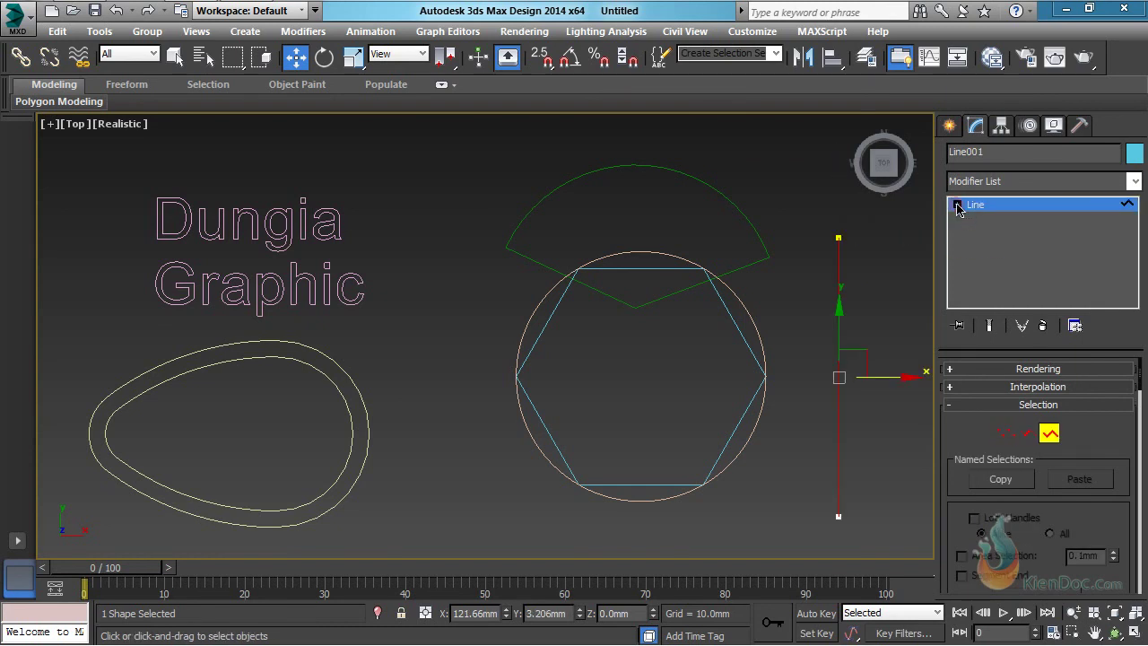
Return to the spline creation tools and clear the selection after briefly selecting the circle around the hexagon.
scroll(955, 431, down, 1)
drag(961, 424, 961, 456)
click(949, 125)
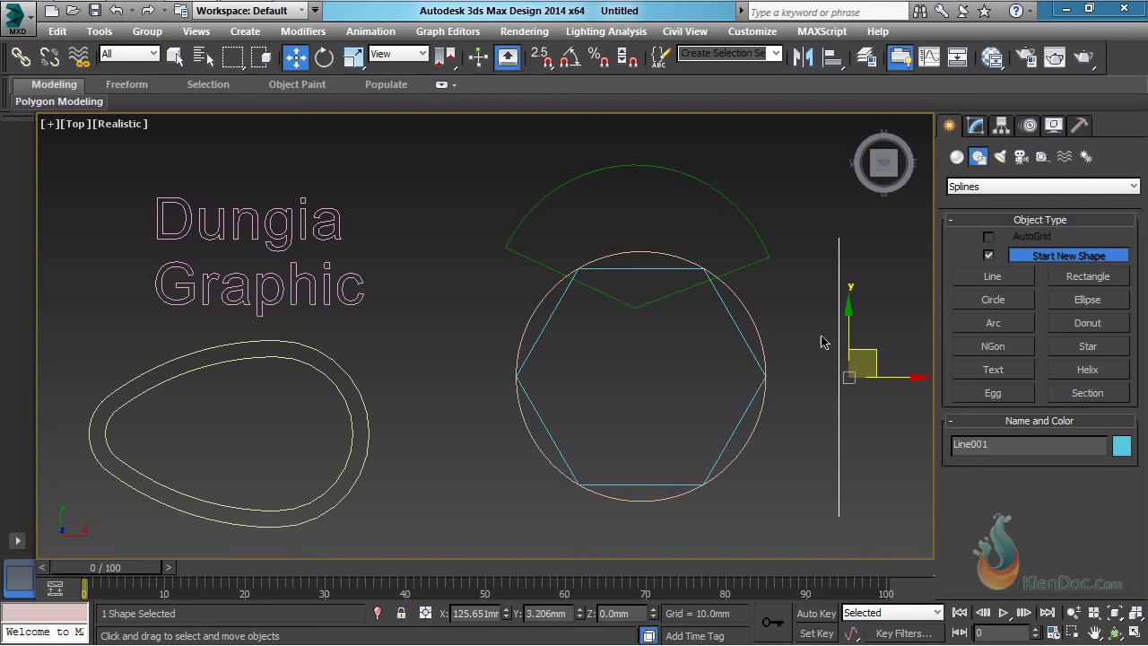
click(756, 326)
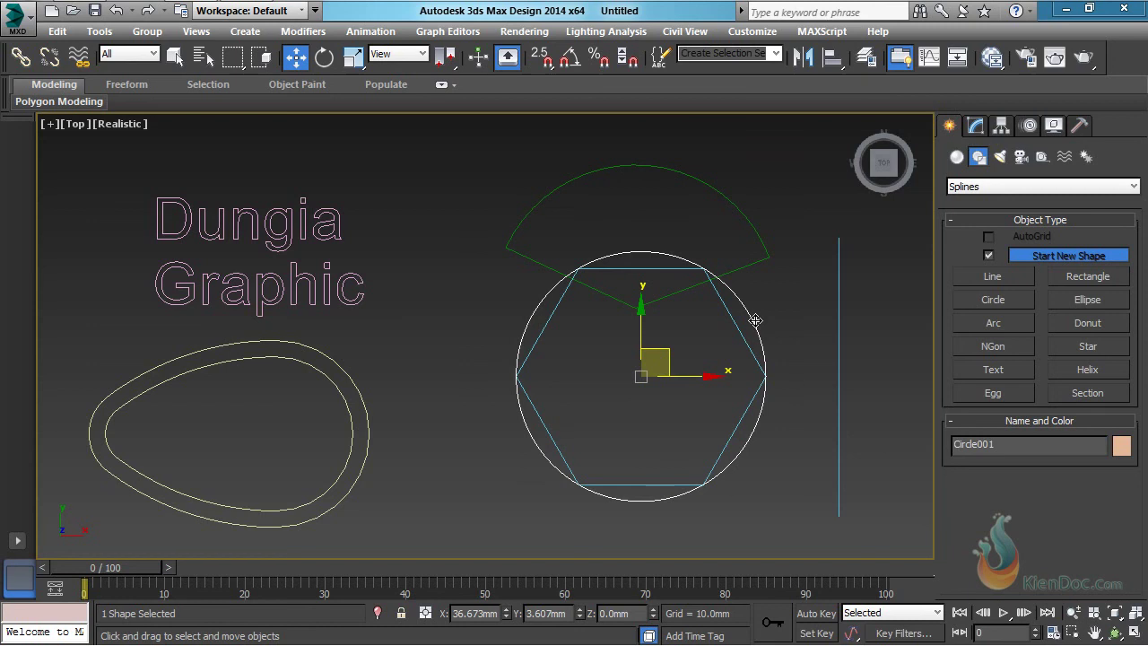
click(859, 446)
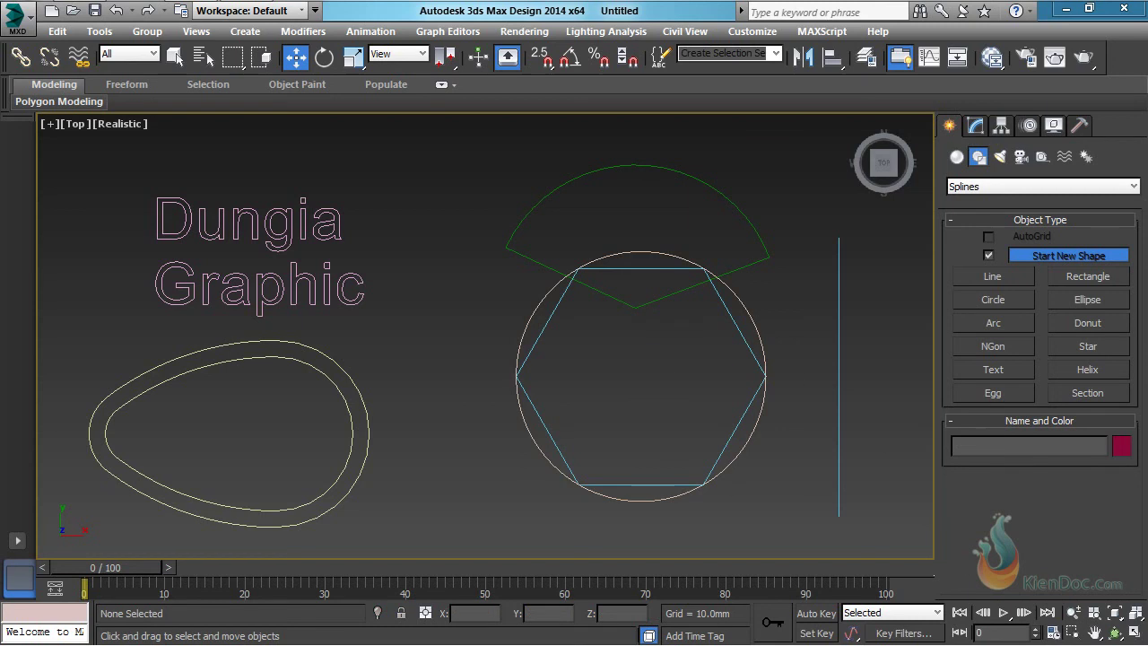